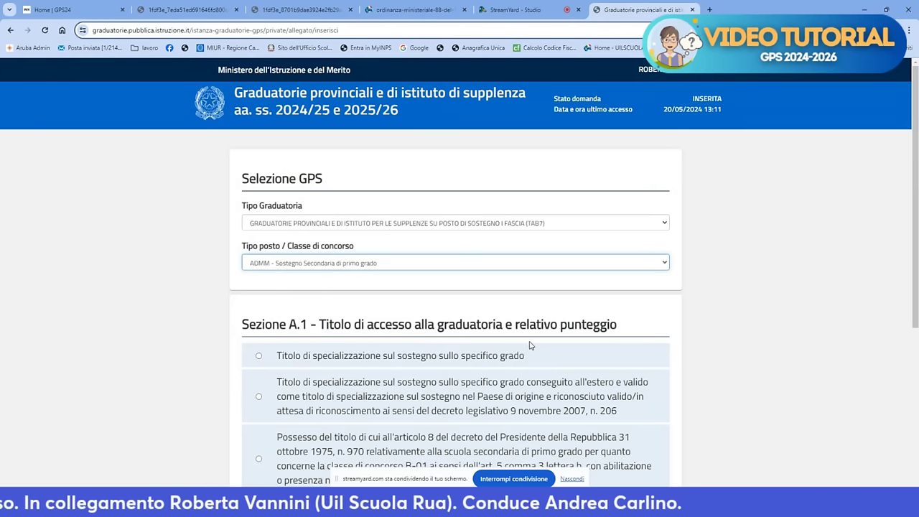
# Select the first Sezione A.1 specialisation title and set its achievement date to 02/05/2024
pyautogui.scroll(-4, 530, 345)
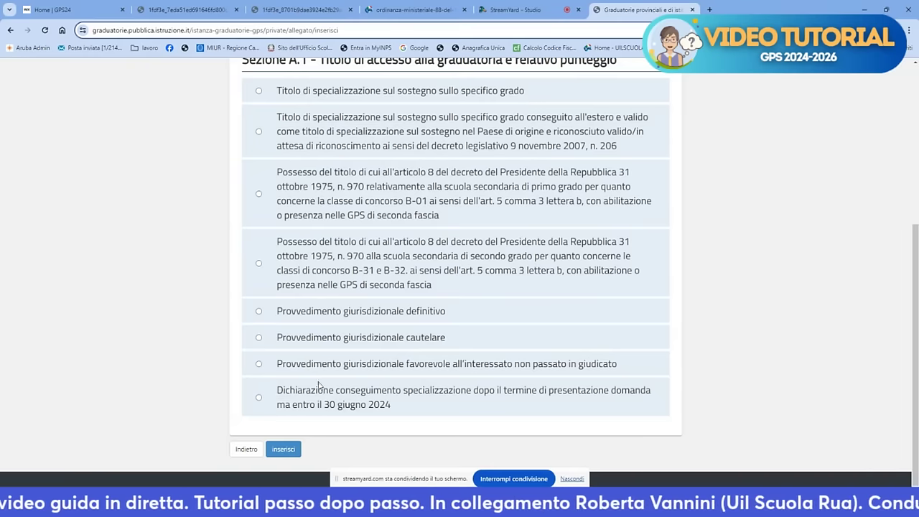
pyautogui.scroll(4, 668, 367)
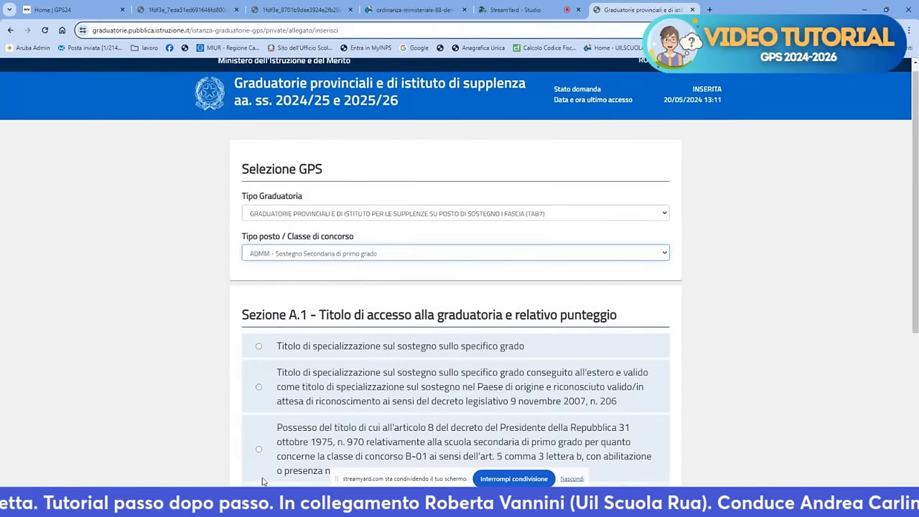
pyautogui.click(259, 347)
pyautogui.scroll(-6, 269, 345)
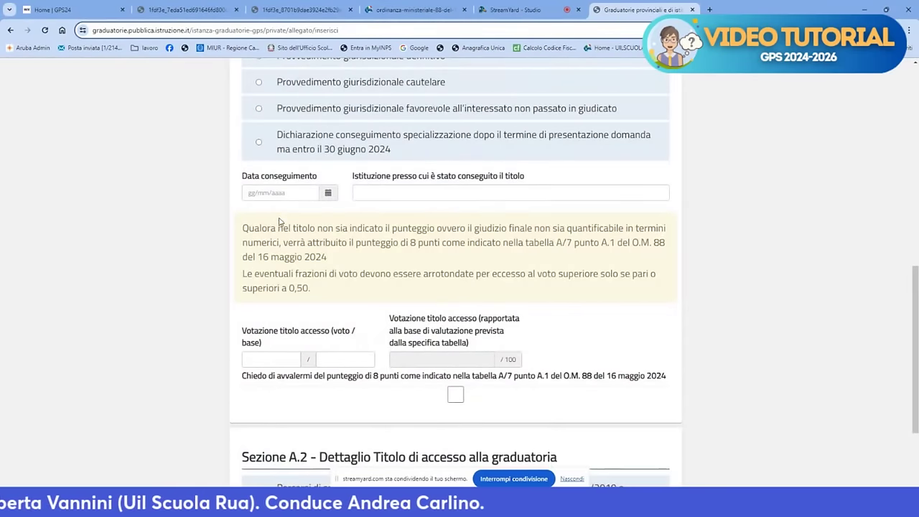
pyautogui.click(278, 194)
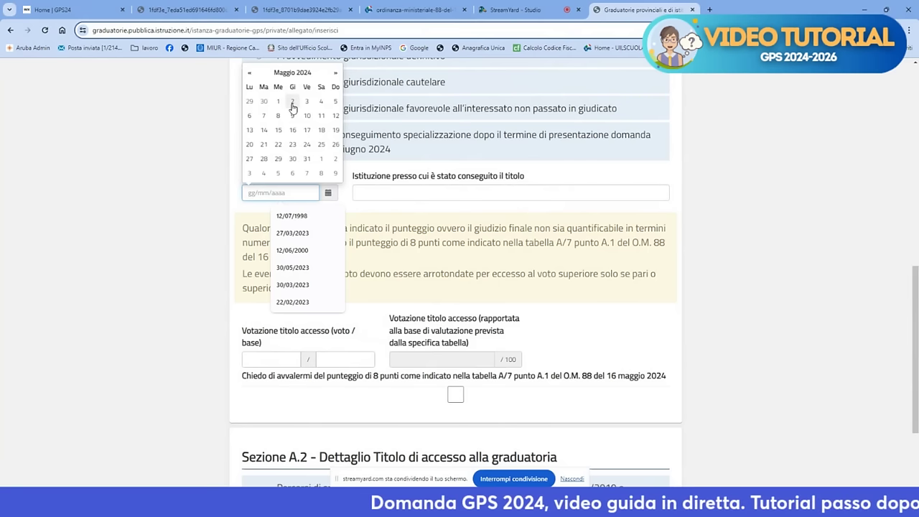
pyautogui.click(293, 103)
# Enter UNIVERSITA' SUOR ORSOLA BENINCASA NAPOLI as the institution and a 30/30 grade
pyautogui.click(363, 191)
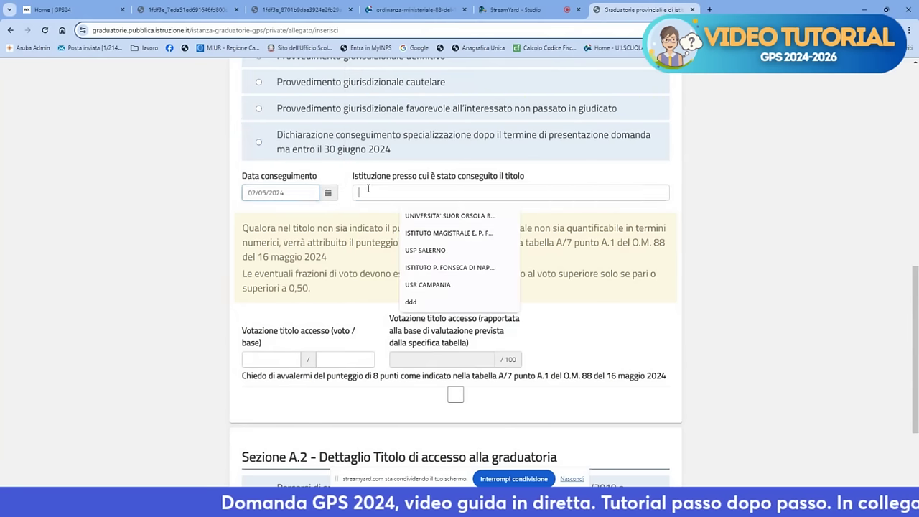
pyautogui.click(420, 214)
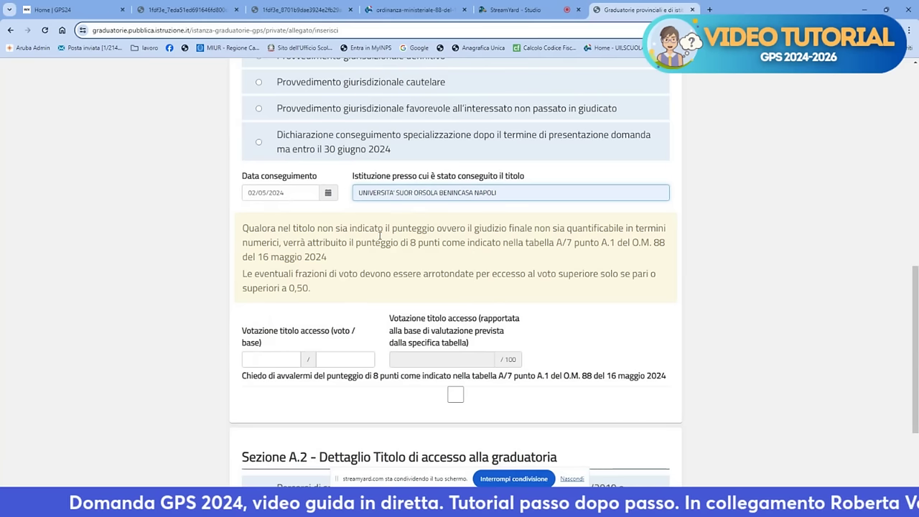
pyautogui.click(276, 356)
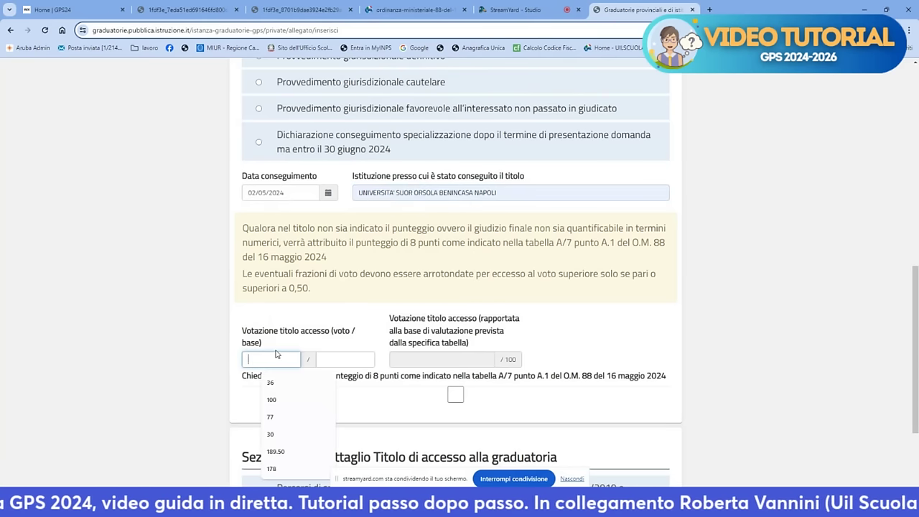
pyautogui.write('30')
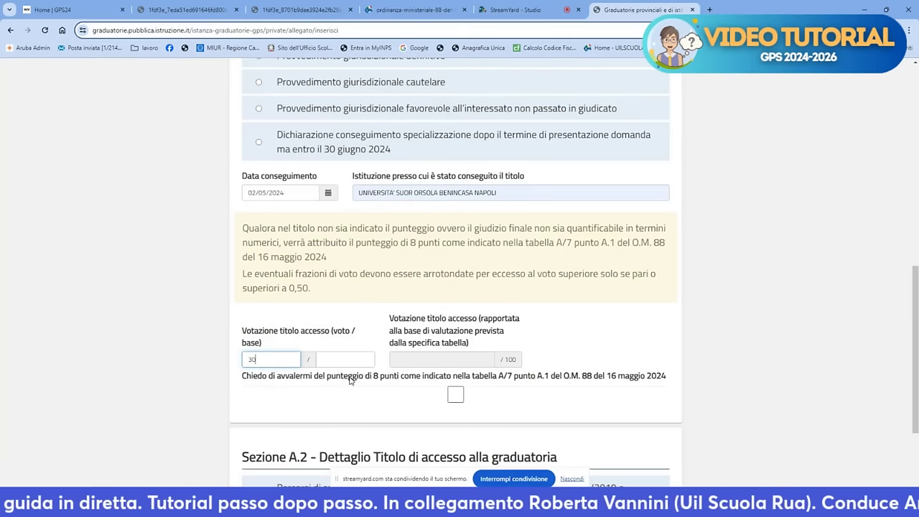
pyautogui.click(349, 358)
pyautogui.write('30')
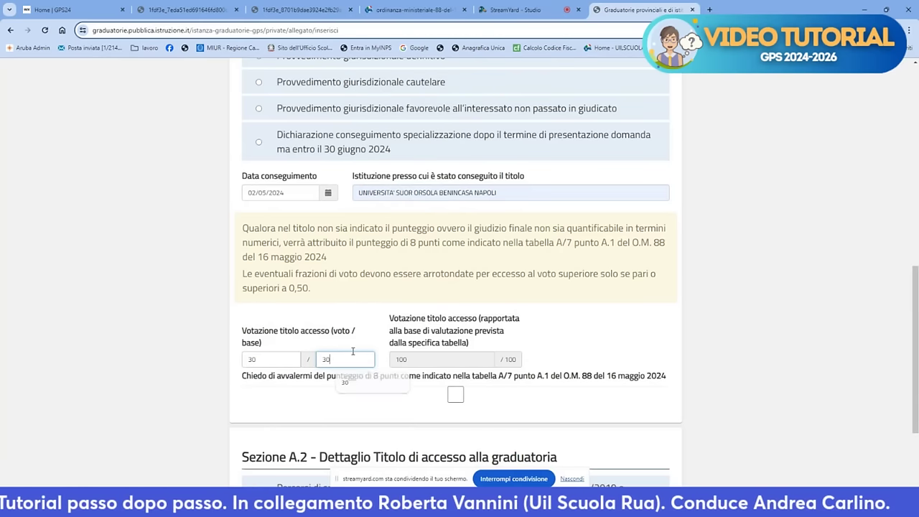
pyautogui.click(591, 309)
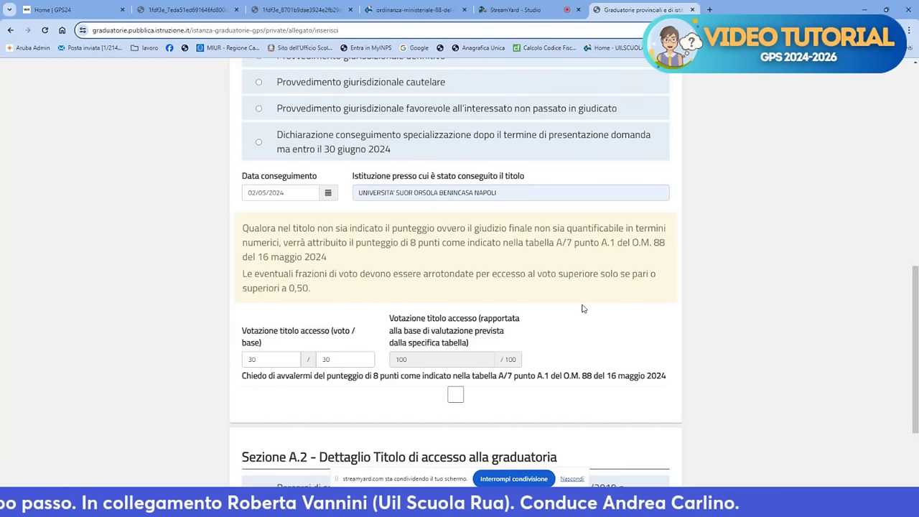
pyautogui.scroll(-2, 583, 309)
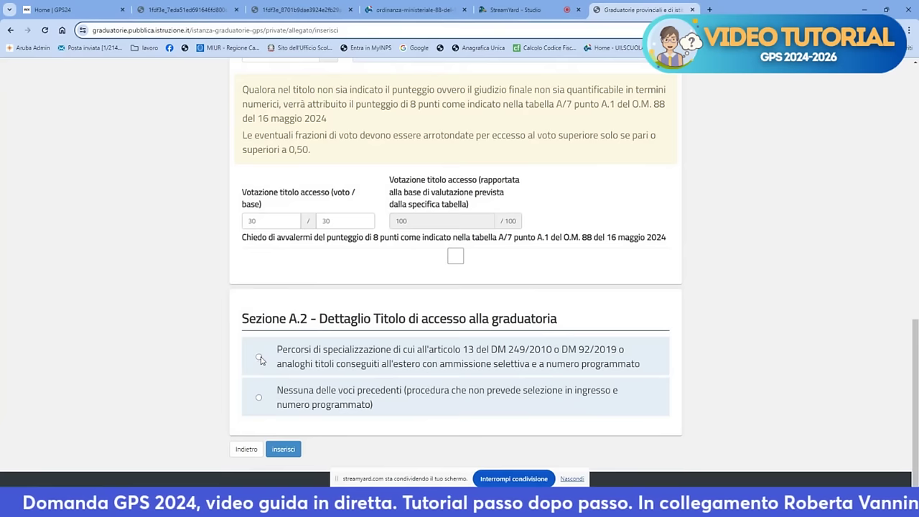
# Choose the selective specialisation course in Sezione A.2 and insert the ADMM TAB7 ranking
pyautogui.click(259, 358)
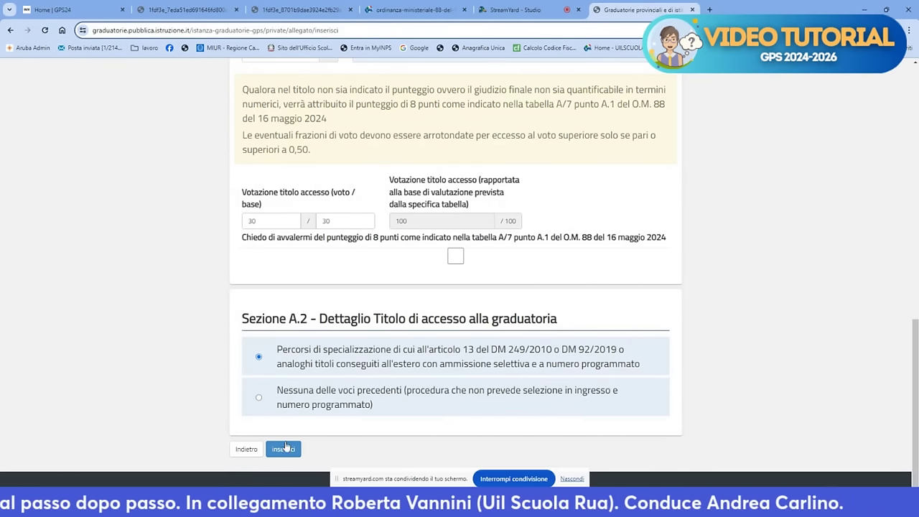
pyautogui.click(283, 449)
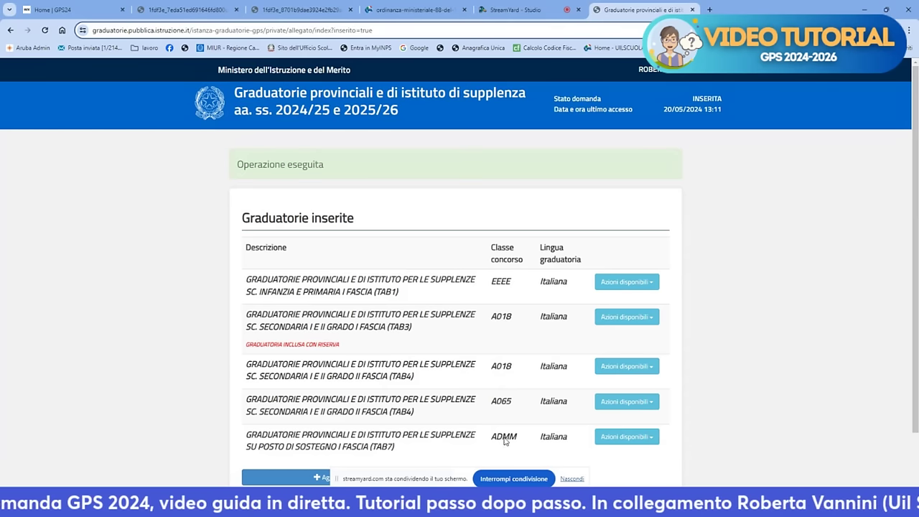
# Start adding another ranking from the bottom of the Graduatorie inserite list
pyautogui.scroll(-2, 507, 428)
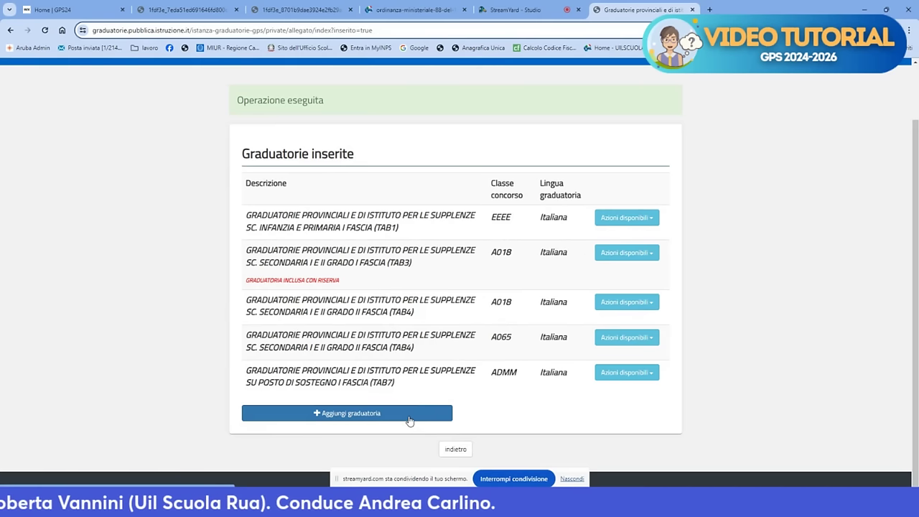
pyautogui.click(407, 421)
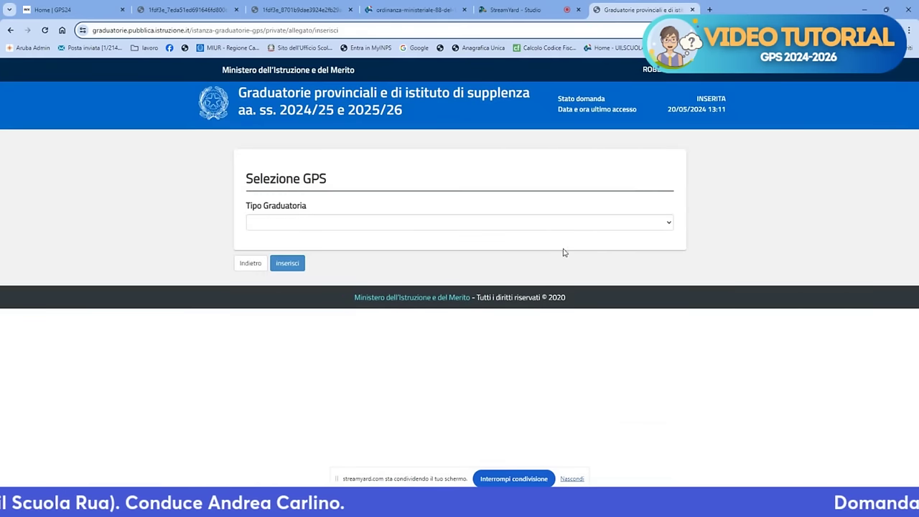
# Choose the TAB7 ranking with ADSS - Sostegno Secondaria di secondo grado
pyautogui.click(663, 227)
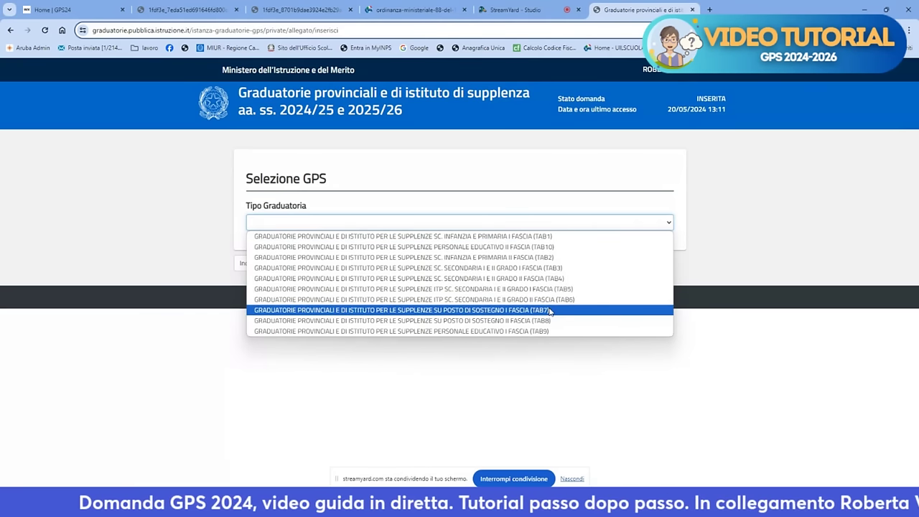
pyautogui.click(550, 311)
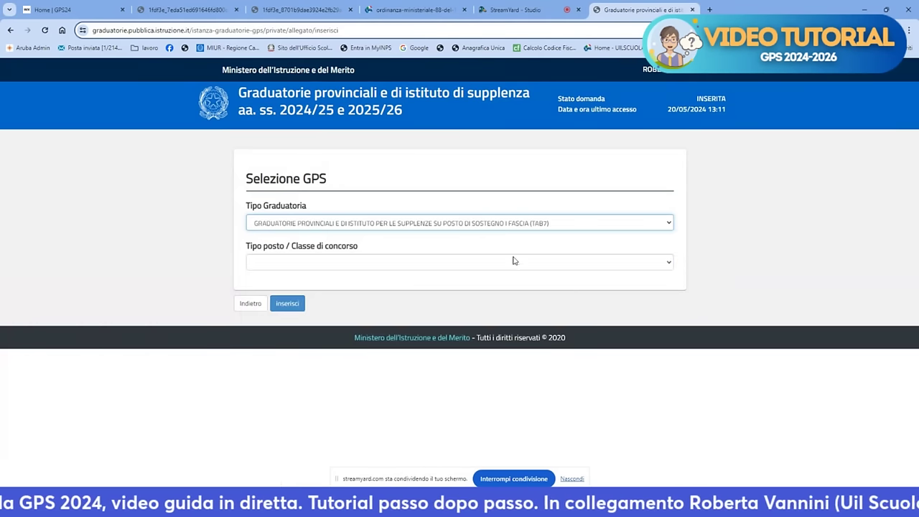
pyautogui.click(421, 264)
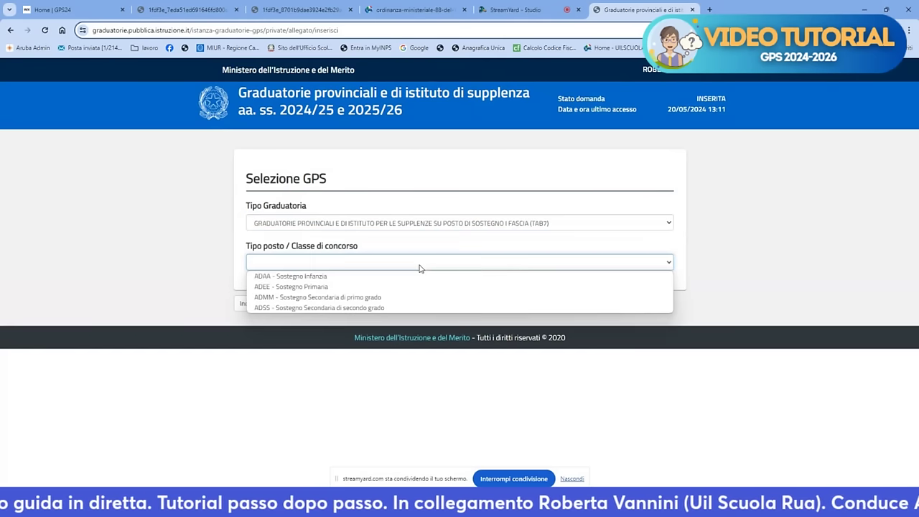
pyautogui.click(388, 308)
# Declare the specialisation will be obtained by 30 June 2024, accept the commitment, and save
pyautogui.scroll(-5, 395, 298)
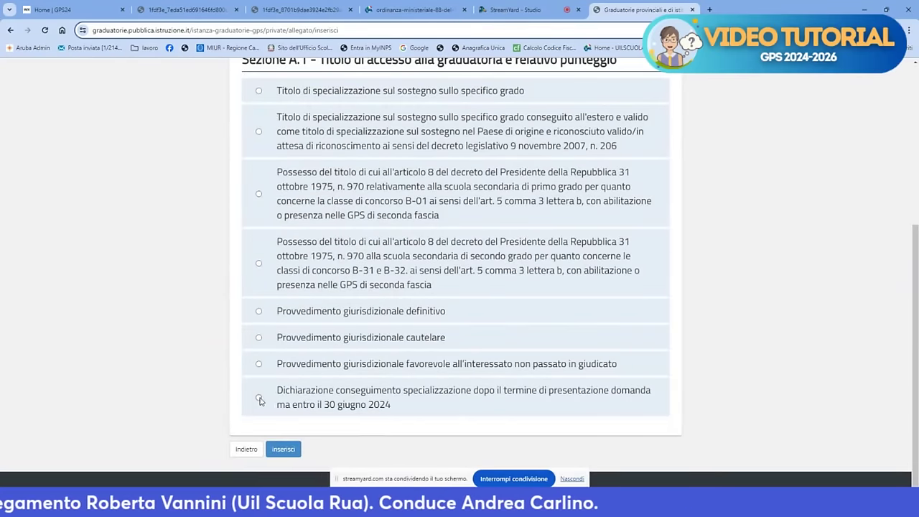
pyautogui.click(259, 399)
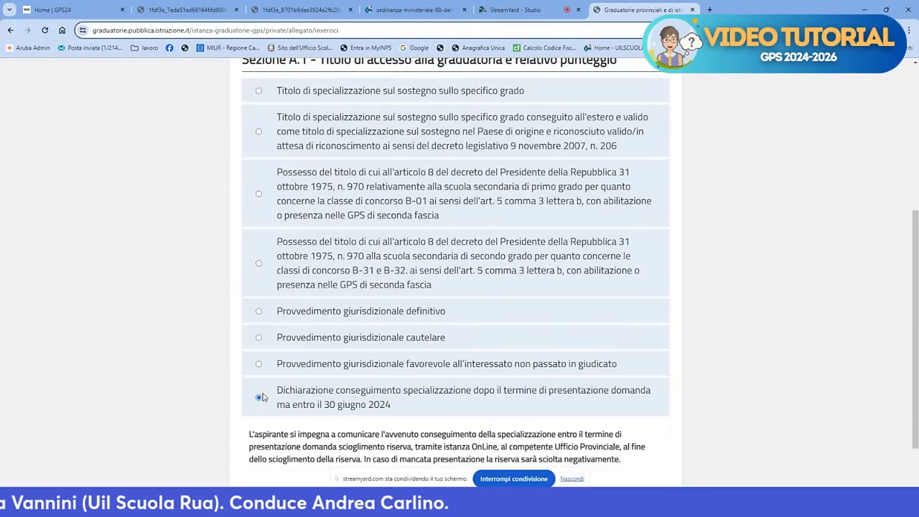
pyautogui.scroll(-1, 307, 377)
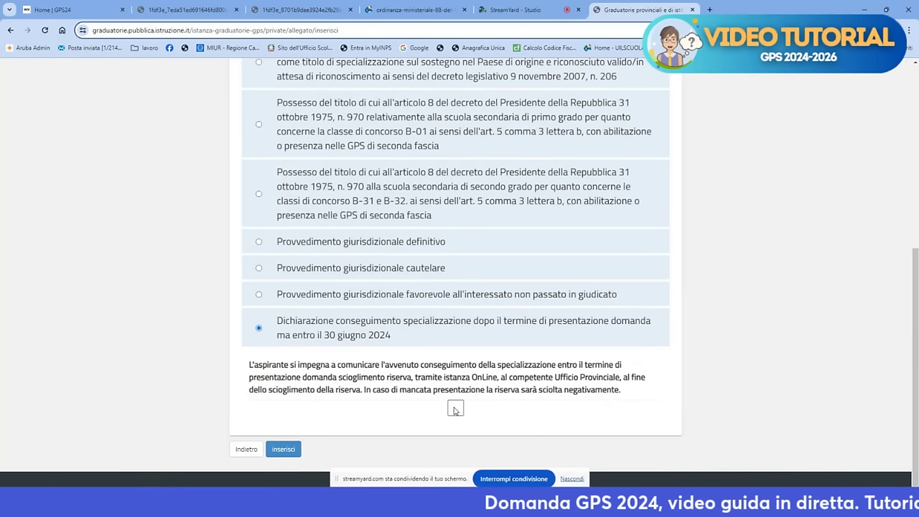
pyautogui.click(455, 409)
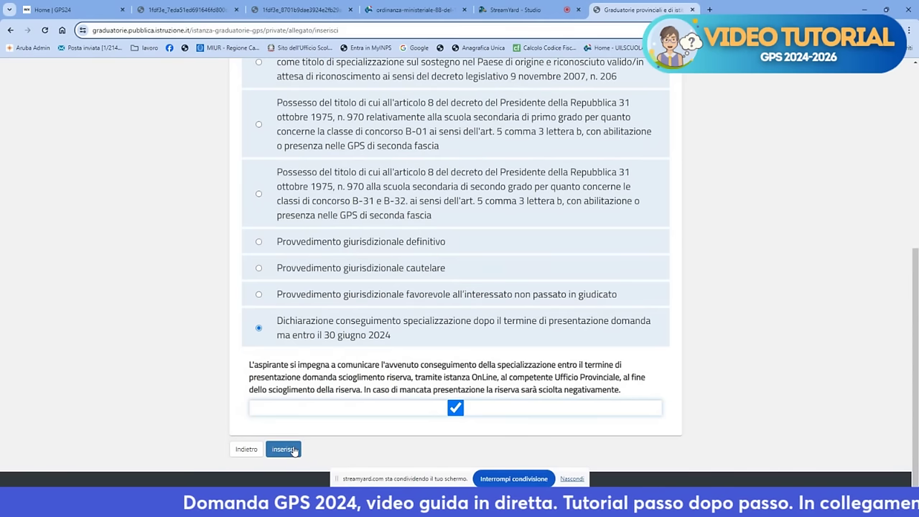
pyautogui.click(285, 449)
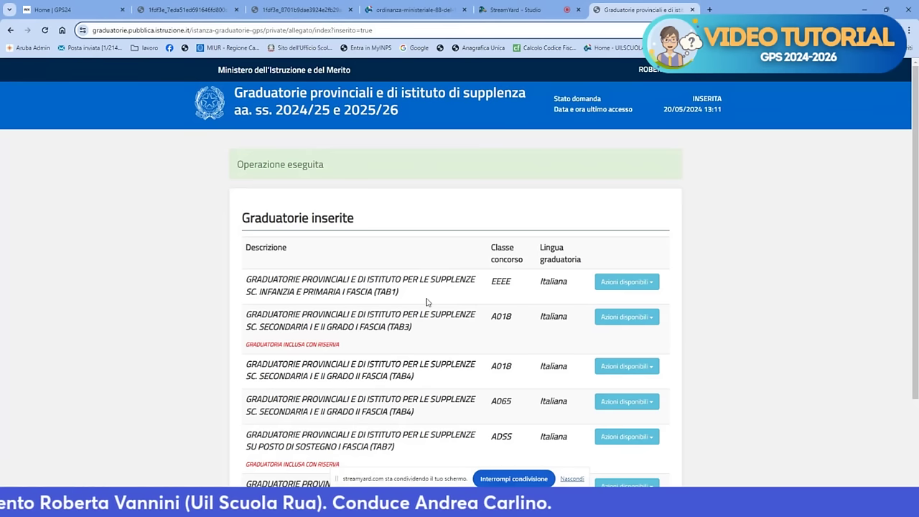
# Start adding one more ranking from the end of the six-ranking list
pyautogui.scroll(-3, 459, 291)
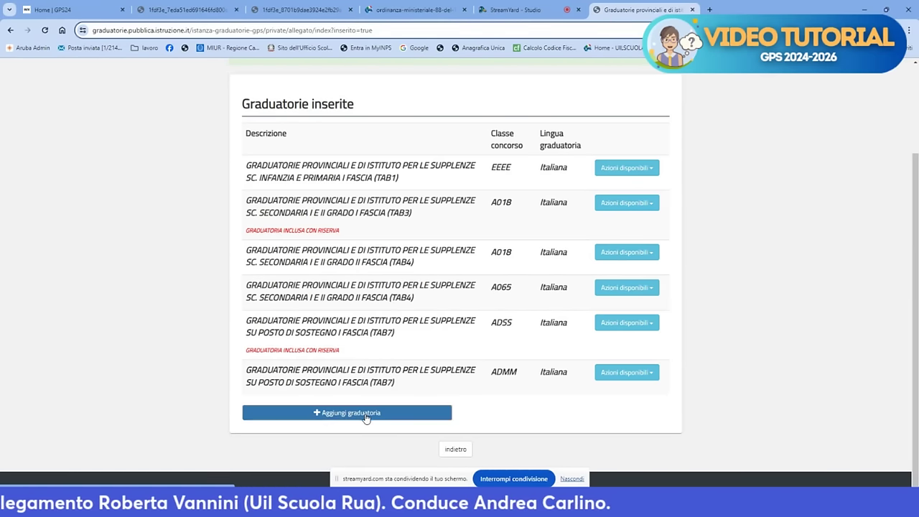
pyautogui.click(366, 416)
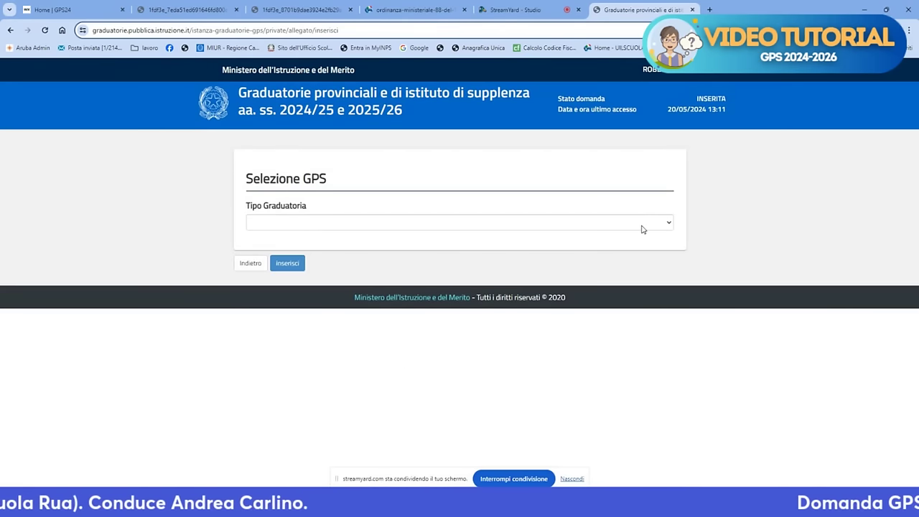
# Choose the TAB8 second-tier support ranking with ADEE - Sostegno Primaria
pyautogui.click(643, 229)
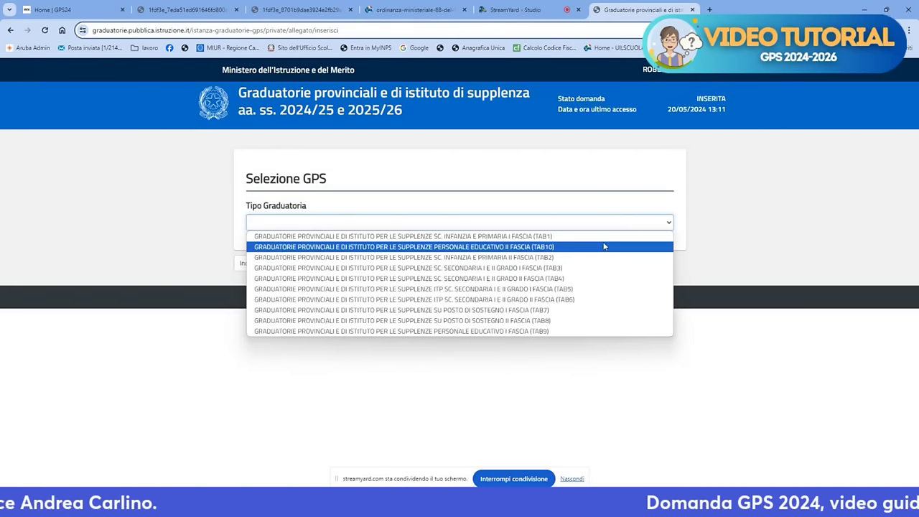
pyautogui.click(562, 322)
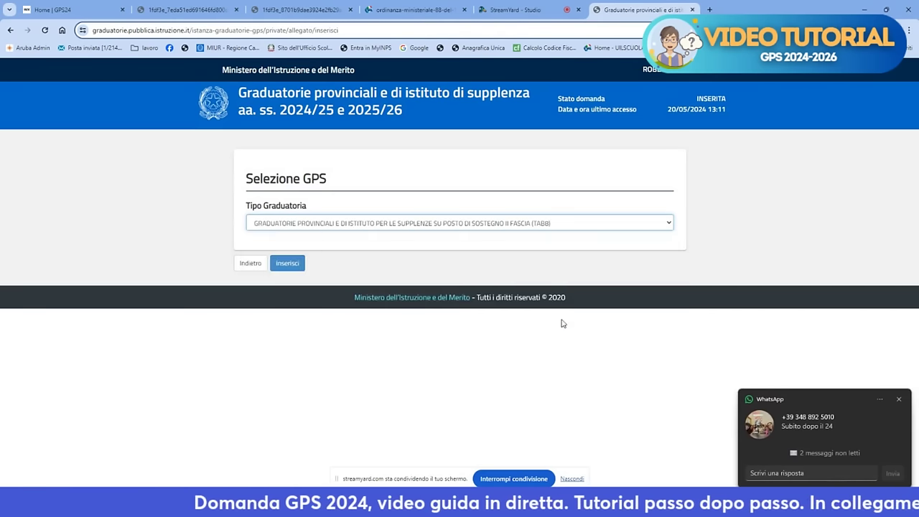
pyautogui.click(455, 263)
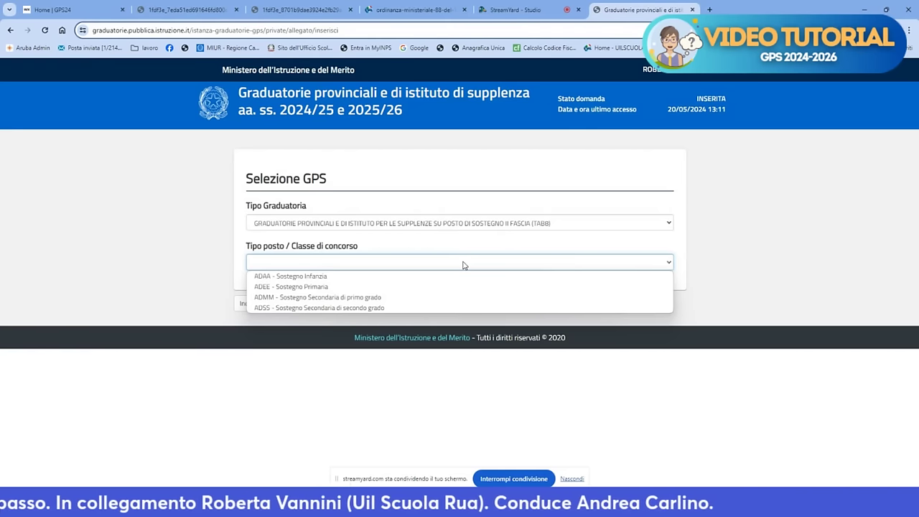
pyautogui.click(346, 287)
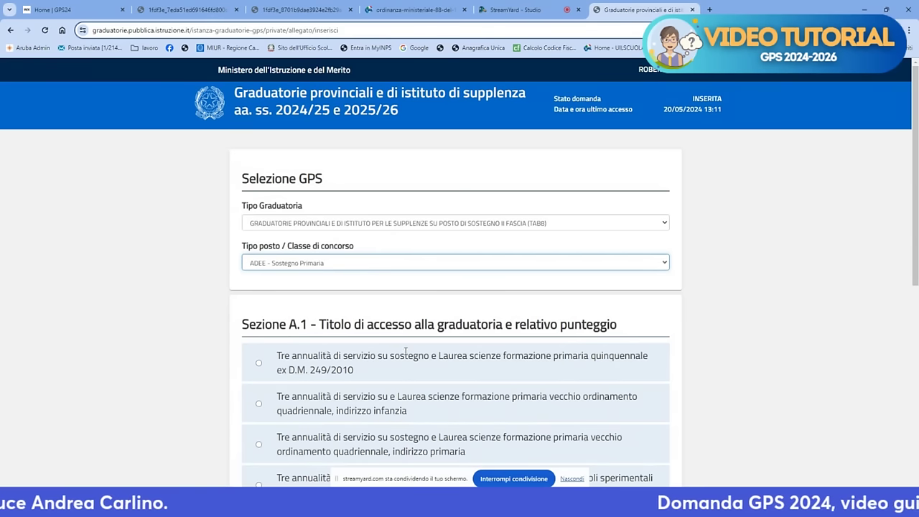
# Review the Sezione A.1 options, then leave the ADEE ranking unsaved and return to the list
pyautogui.scroll(-3, 411, 347)
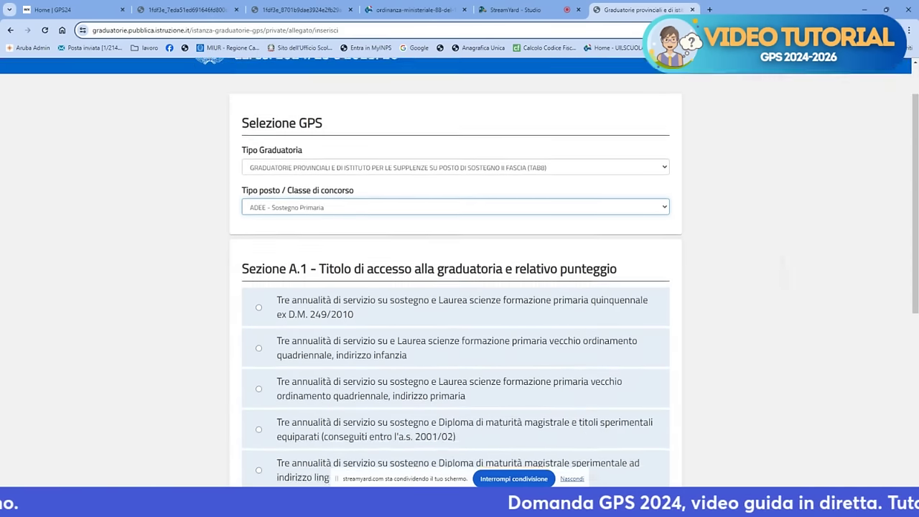
pyautogui.scroll(-2, 455, 287)
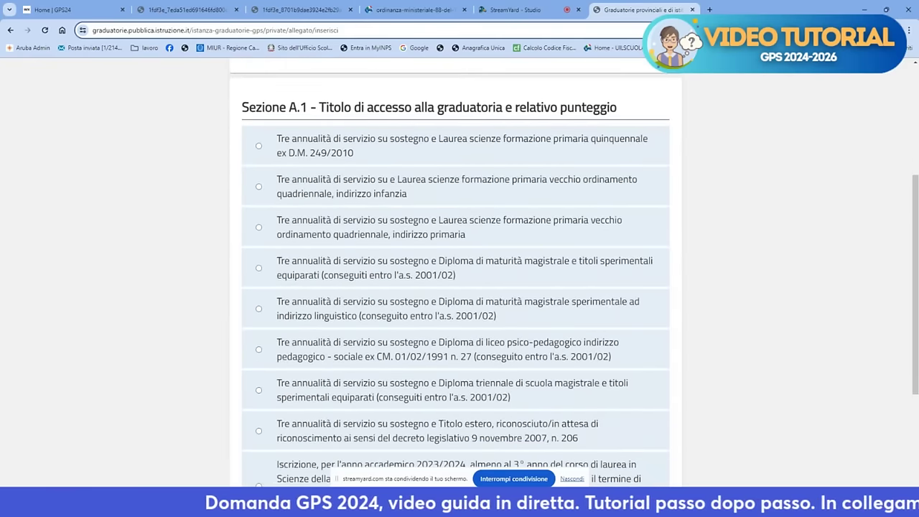
pyautogui.scroll(-3, 455, 287)
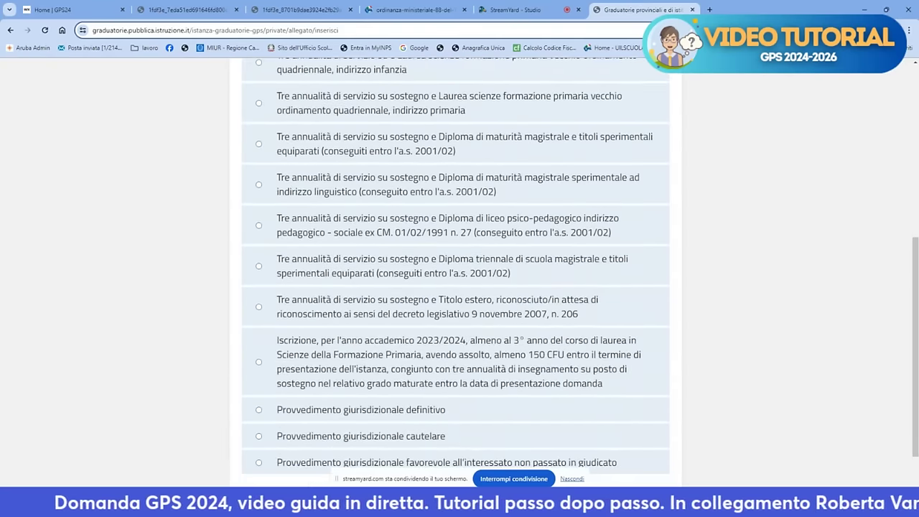
pyautogui.scroll(-2, 455, 288)
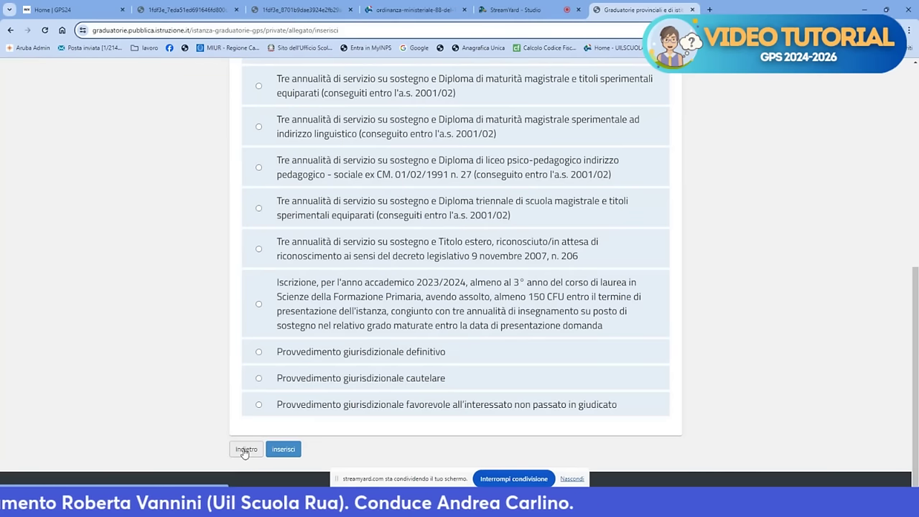
pyautogui.click(245, 451)
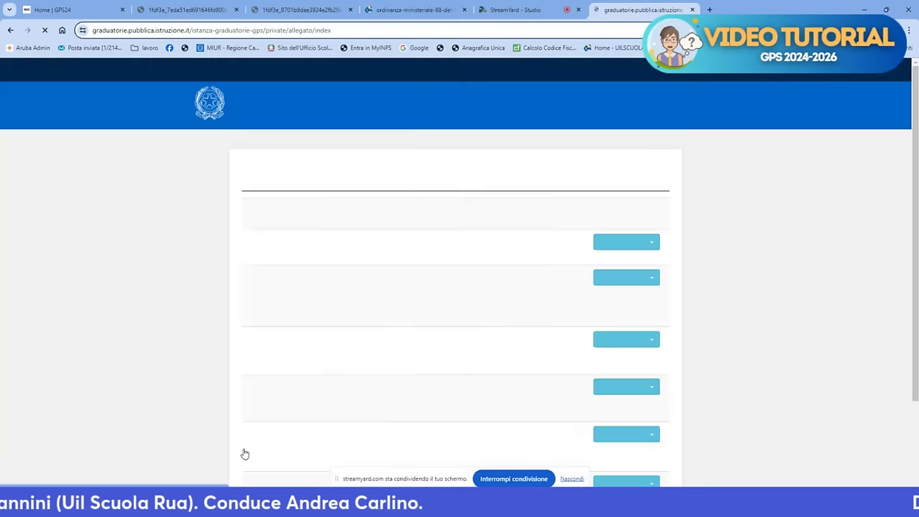
pyautogui.scroll(-2, 338, 381)
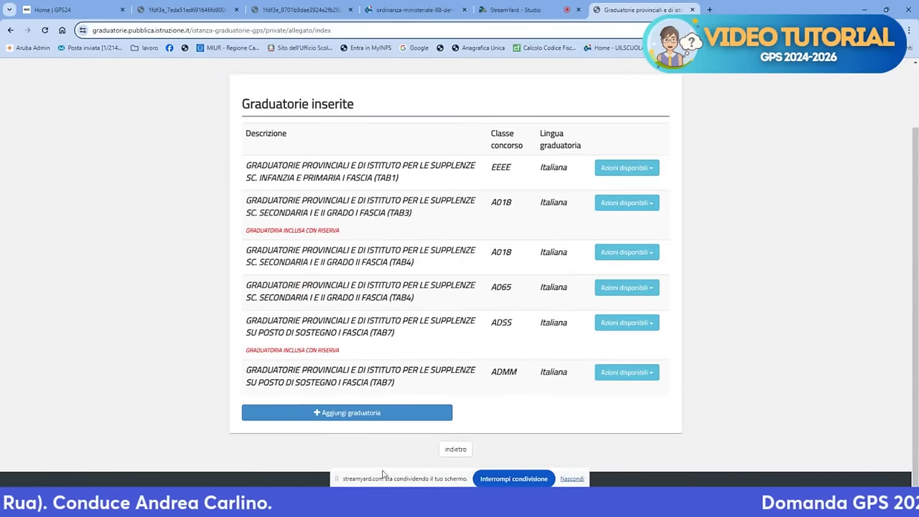
# Return to the application overview and open the actions for the Sezione B titles row
pyautogui.click(459, 450)
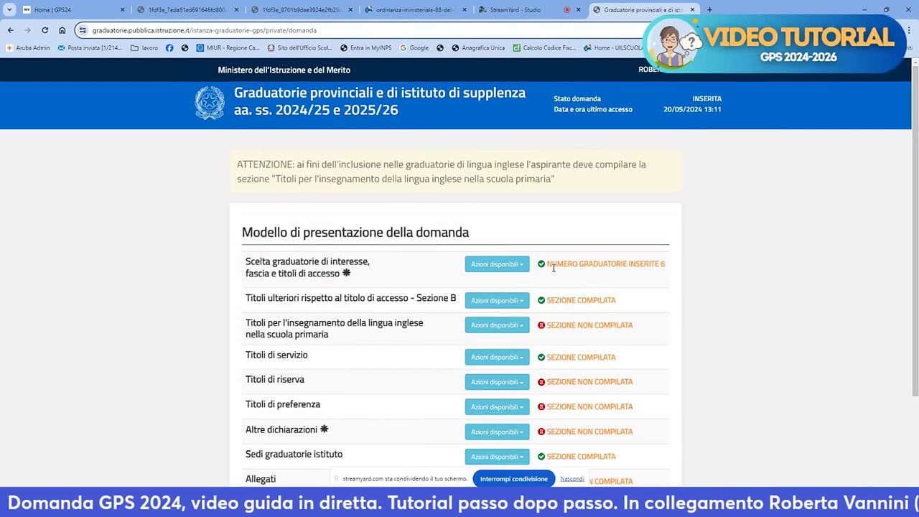
pyautogui.click(505, 303)
# Open the Titoli ulteriori – Sezione B page with its TAB1, TAB3, TAB4 and TAB7 tables
pyautogui.click(500, 317)
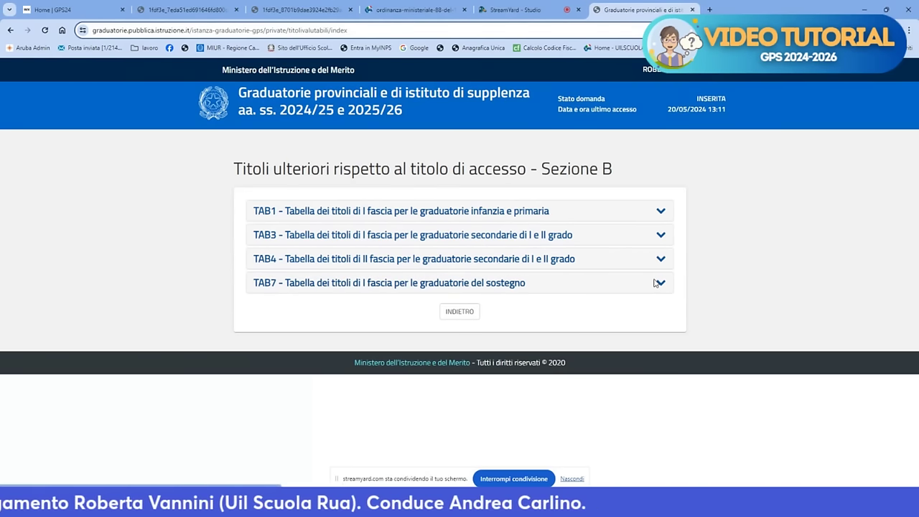
# Expand the TAB7 table and browse sections TAB7-B1 to B6, all marked not compiled
pyautogui.click(454, 282)
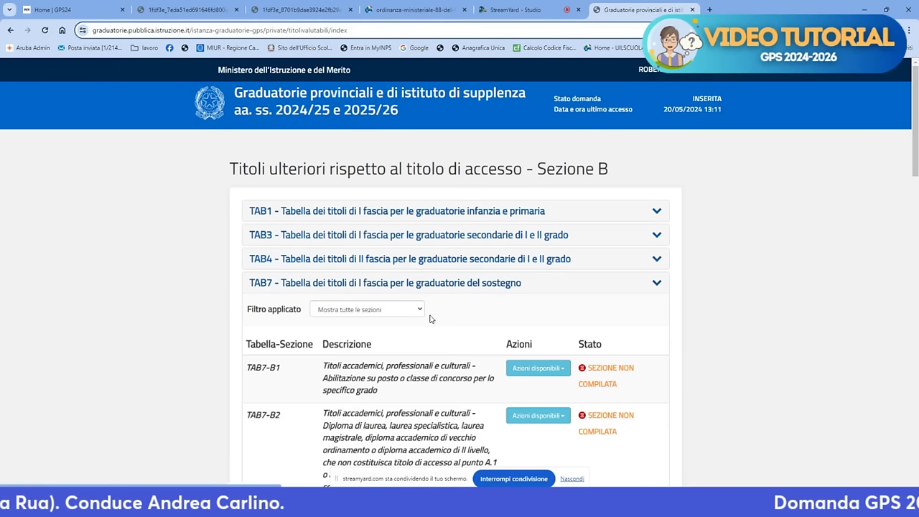
pyautogui.scroll(-3, 433, 305)
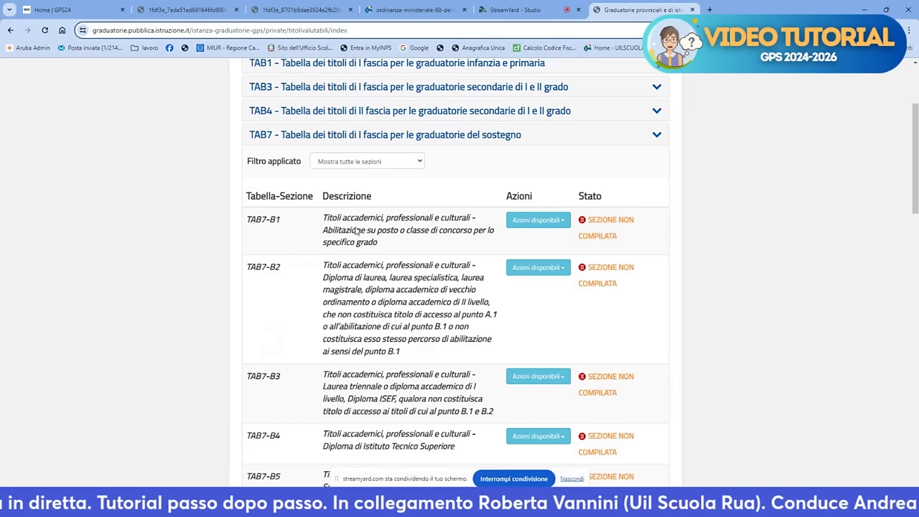
pyautogui.scroll(2, 357, 230)
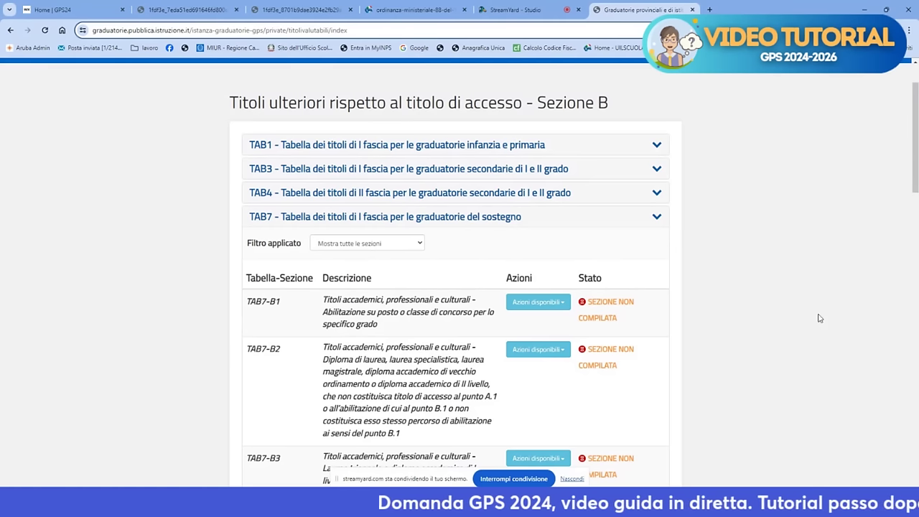
pyautogui.scroll(-2, 819, 318)
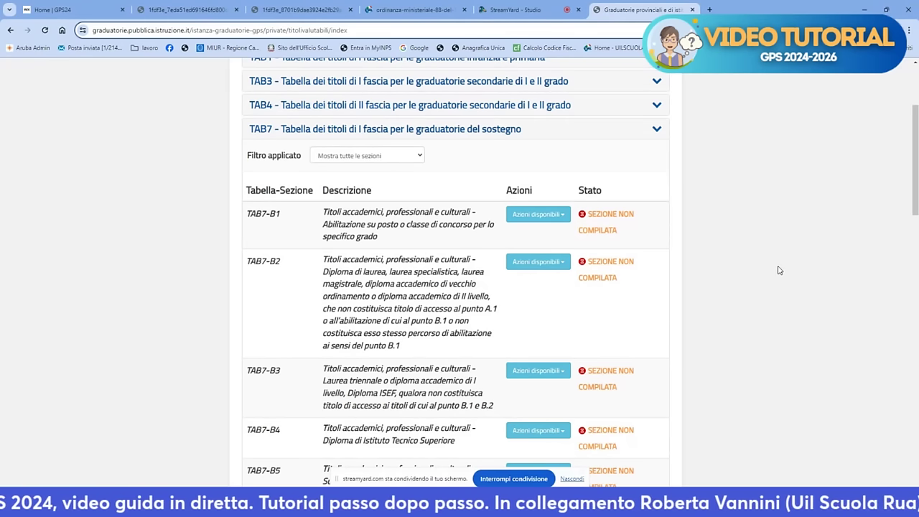
pyautogui.scroll(-2, 779, 270)
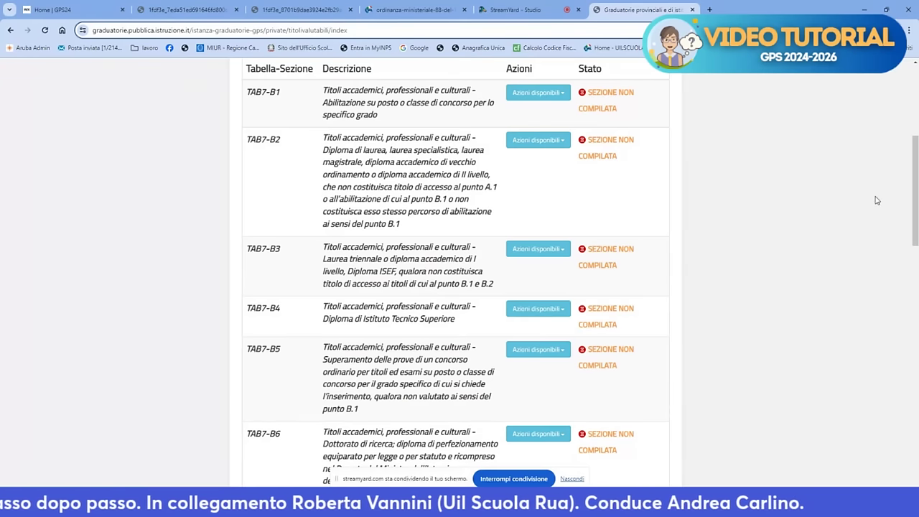
pyautogui.moveTo(546, 506)
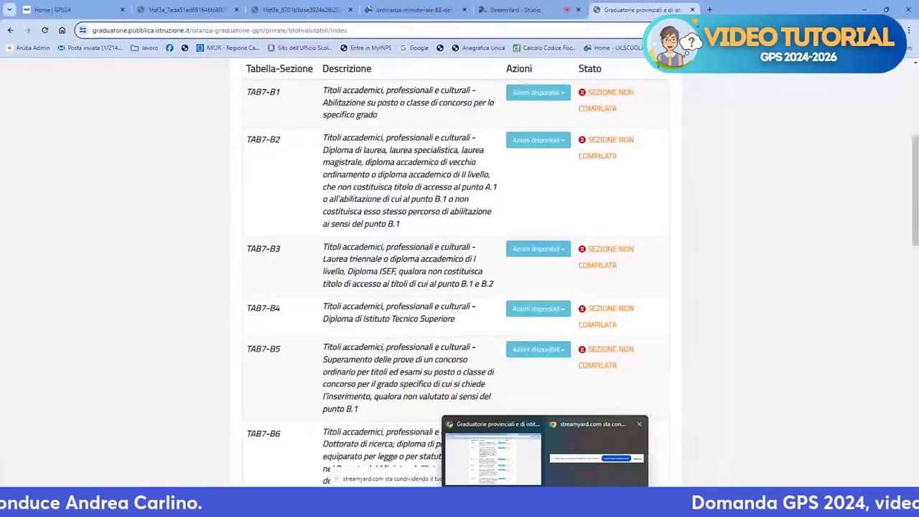
pyautogui.click(552, 471)
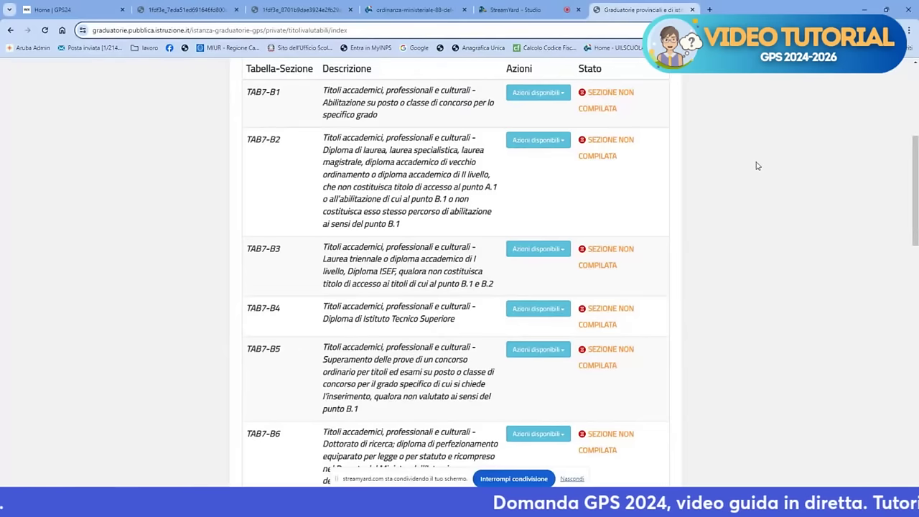
# Scroll down to section TAB7-B11 and choose Inserisci from its Azioni disponibili menu
pyautogui.scroll(-1, 756, 166)
pyautogui.scroll(1, 756, 166)
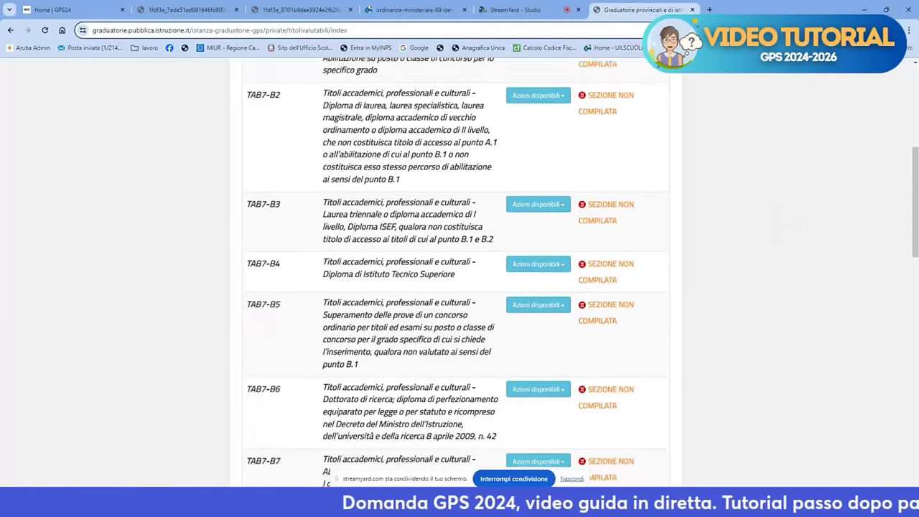
pyautogui.scroll(-3, 460, 272)
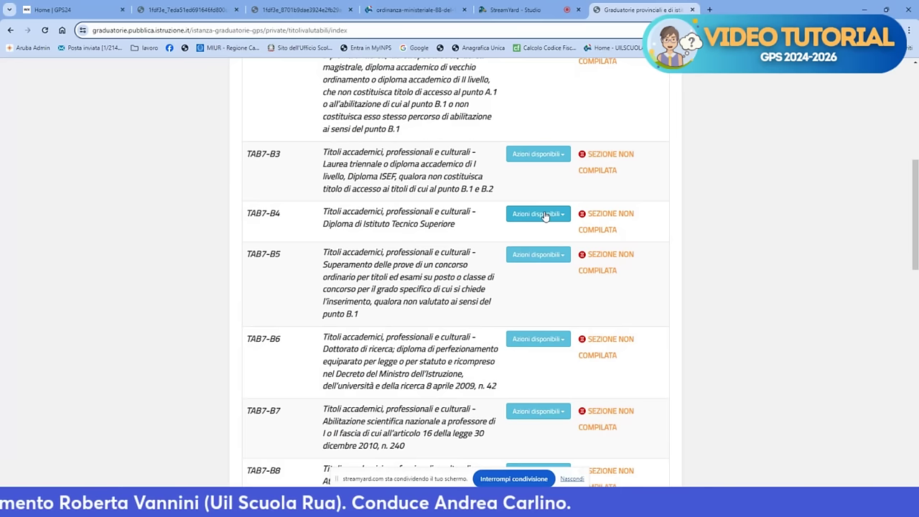
pyautogui.scroll(-2, 546, 215)
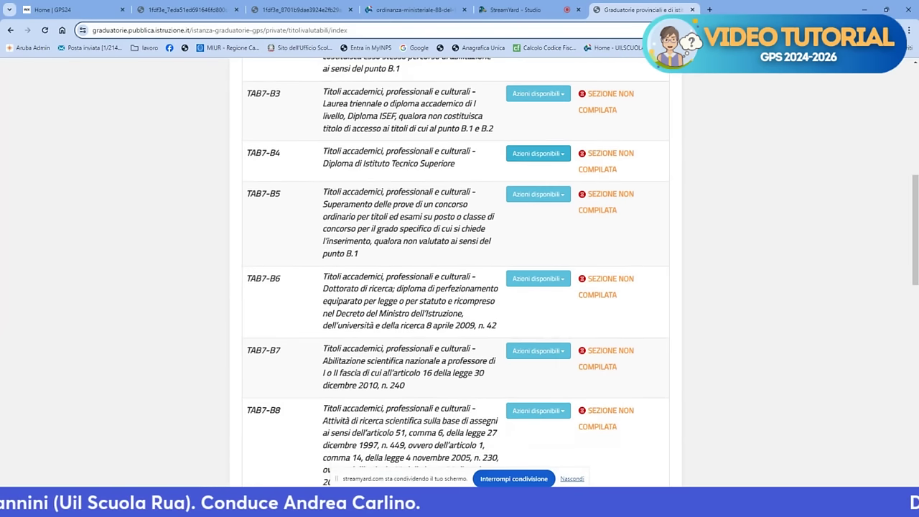
pyautogui.scroll(-1, 455, 258)
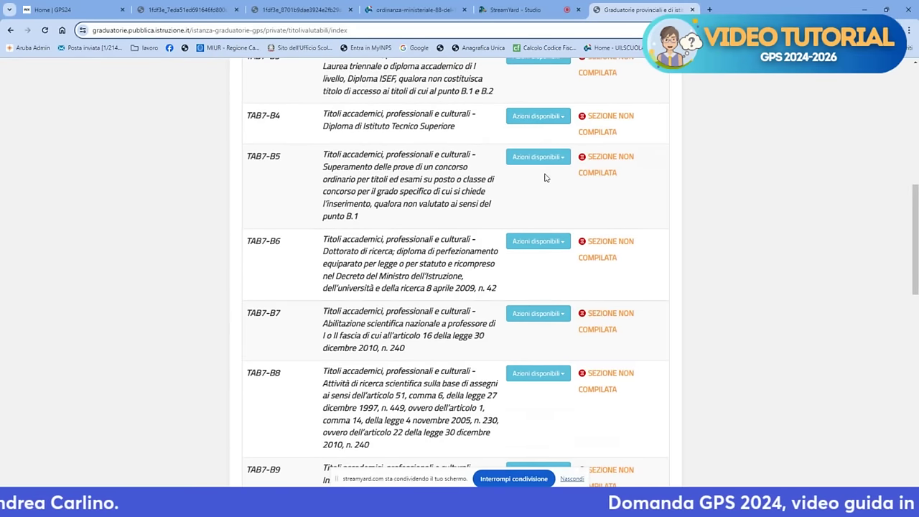
pyautogui.scroll(-2, 545, 177)
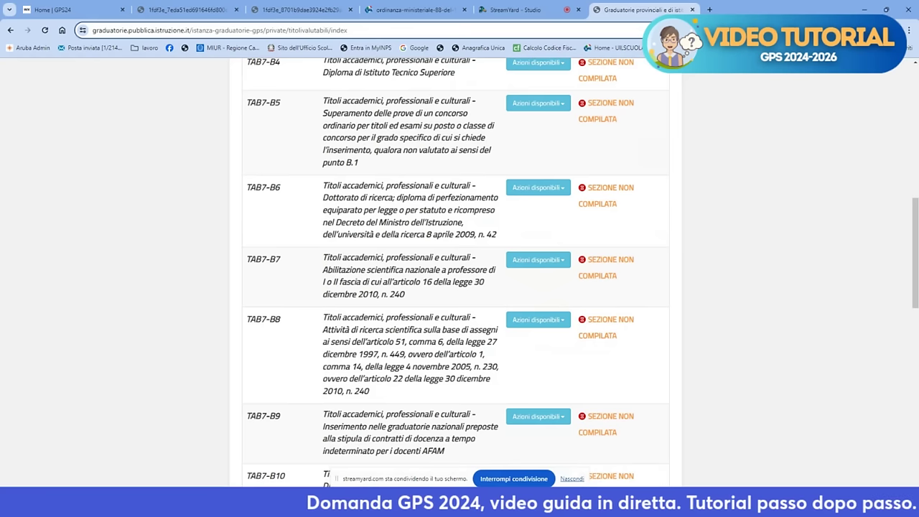
pyautogui.scroll(-2, 459, 259)
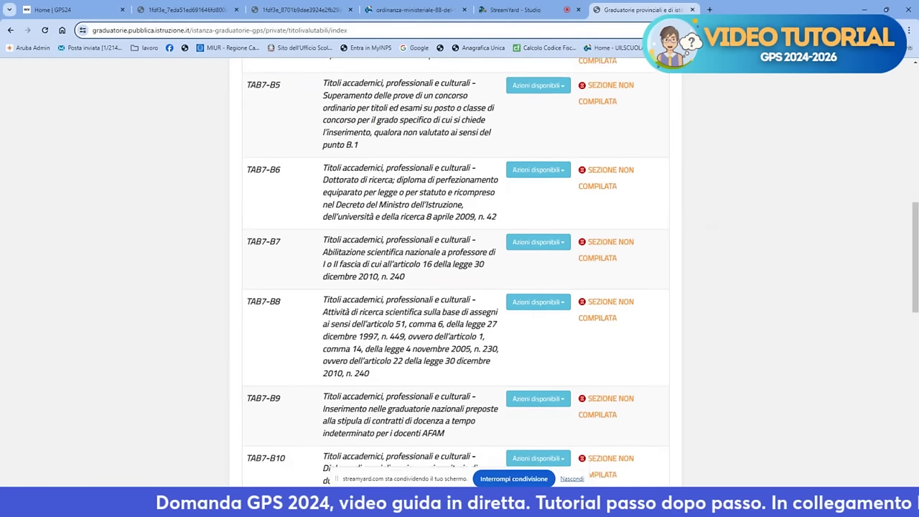
pyautogui.scroll(-2, 459, 259)
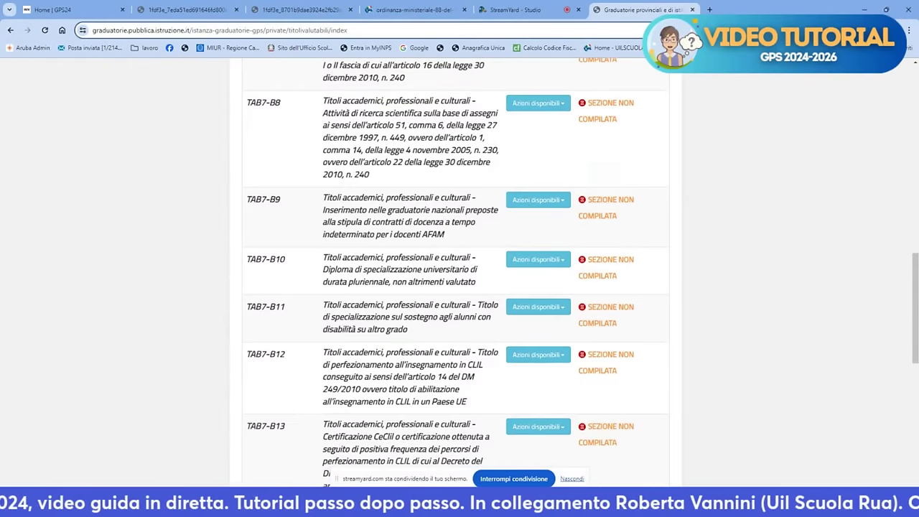
pyautogui.scroll(-1, 459, 259)
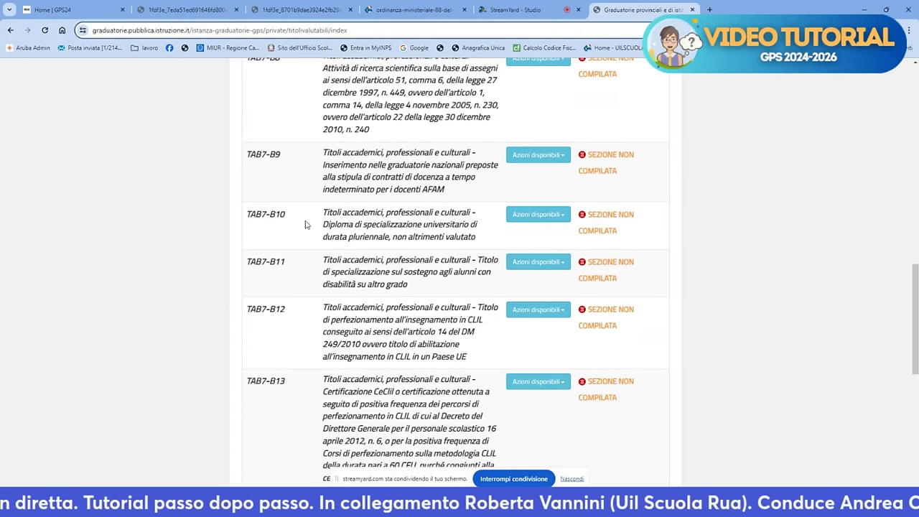
pyautogui.click(530, 268)
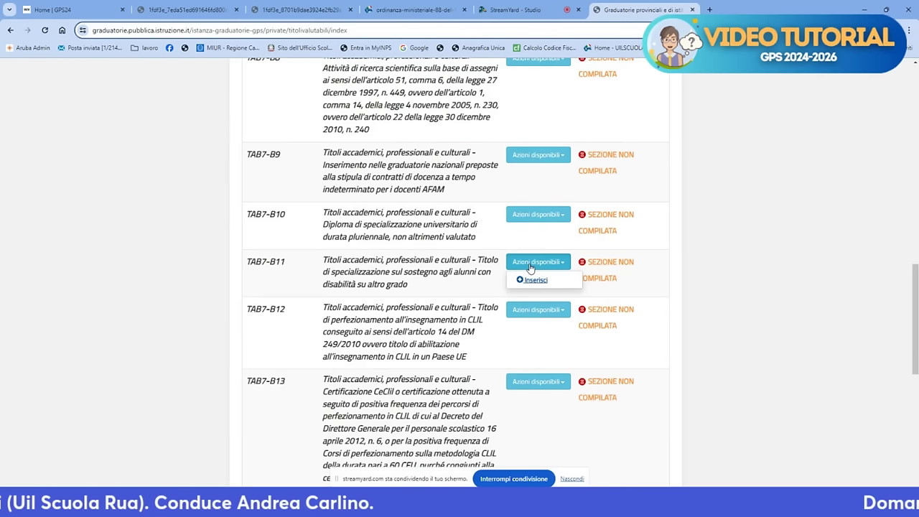
pyautogui.click(533, 280)
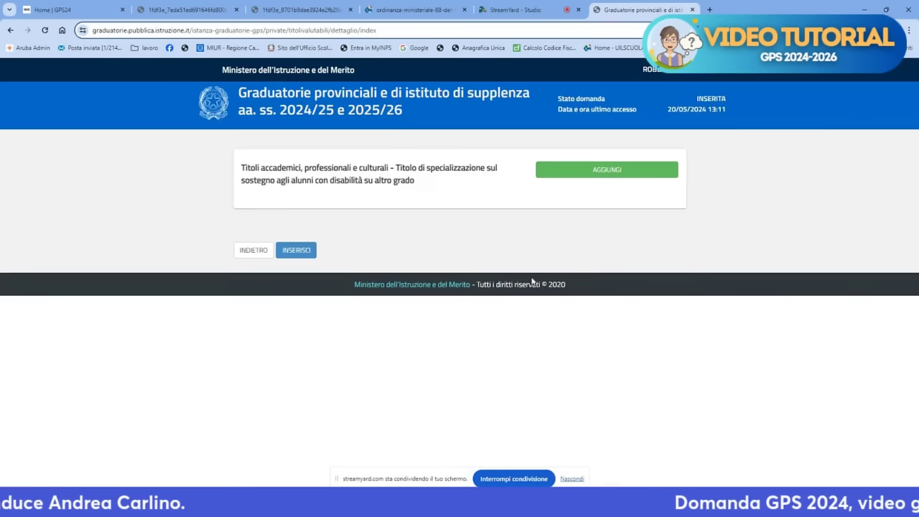
# Add a new entry titled 'titolo di specializzazione su sostegno scuola primaria'
pyautogui.click(596, 172)
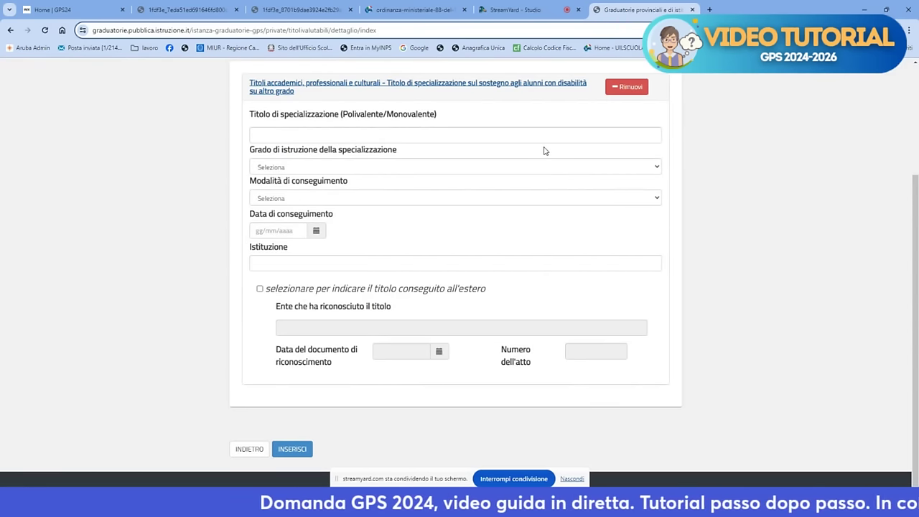
pyautogui.click(489, 133)
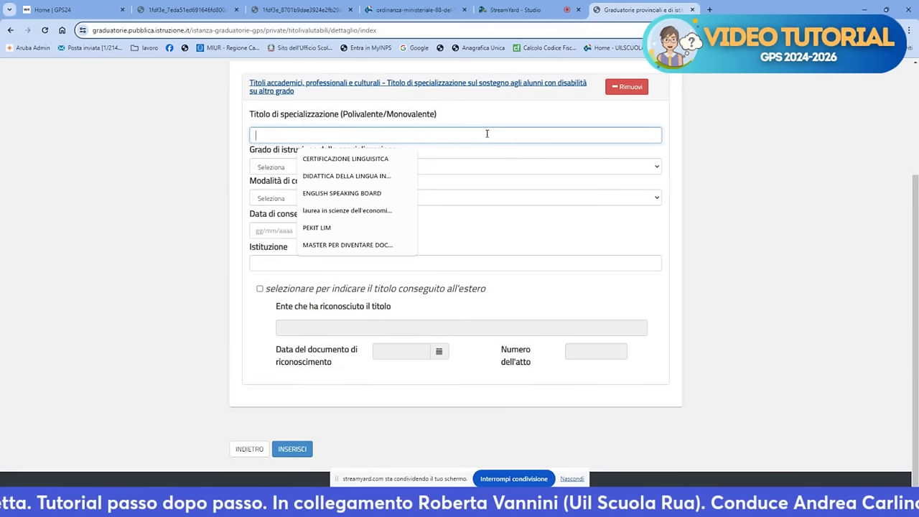
pyautogui.write('titolo')
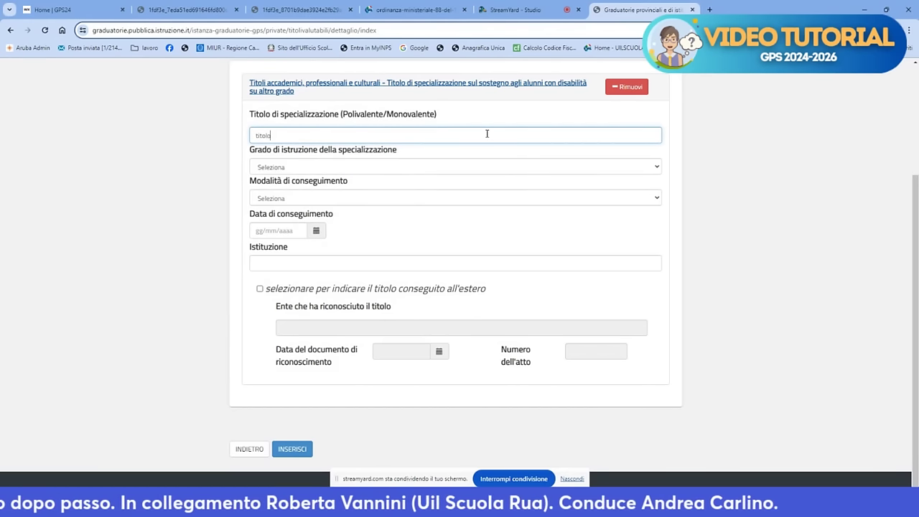
pyautogui.write(' di speci')
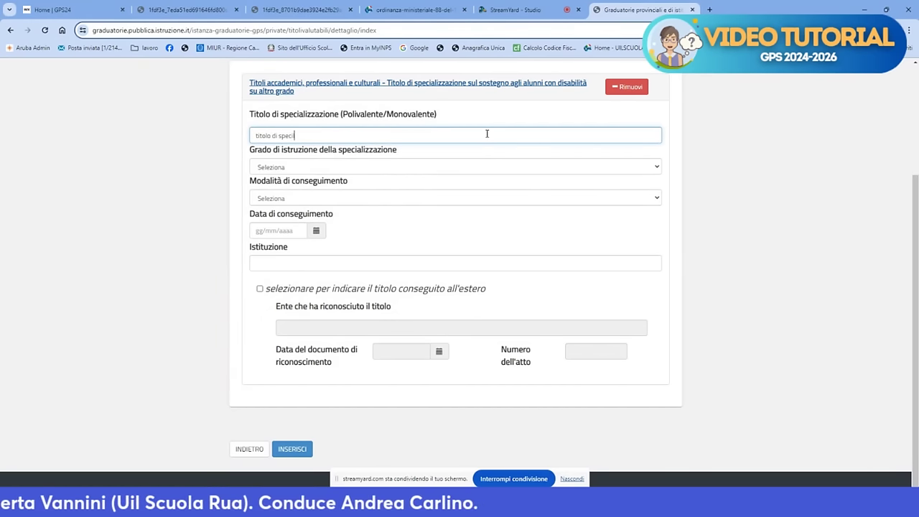
pyautogui.write('alizzazi')
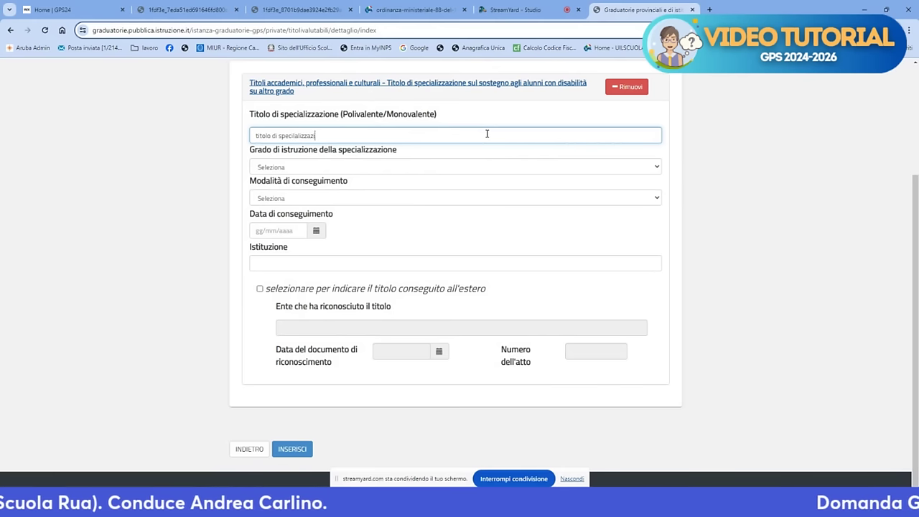
pyautogui.write('one su ssote')
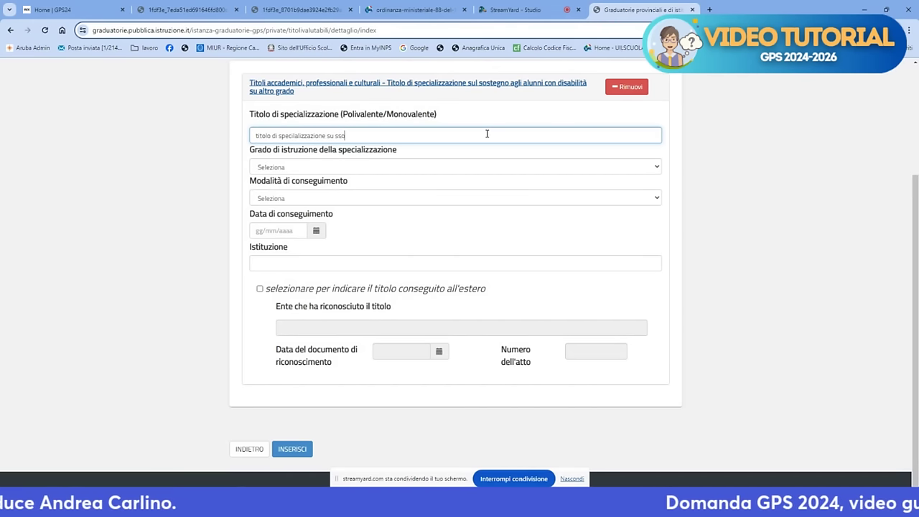
pyautogui.press('BackSpace')
pyautogui.press('BackSpace')
pyautogui.press('BackSpace')
pyautogui.press('BackSpace')
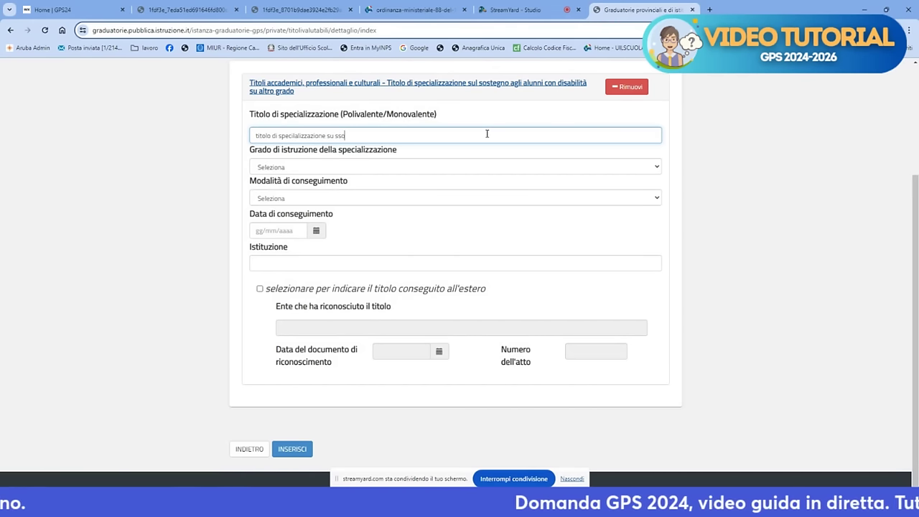
pyautogui.write('ostegn')
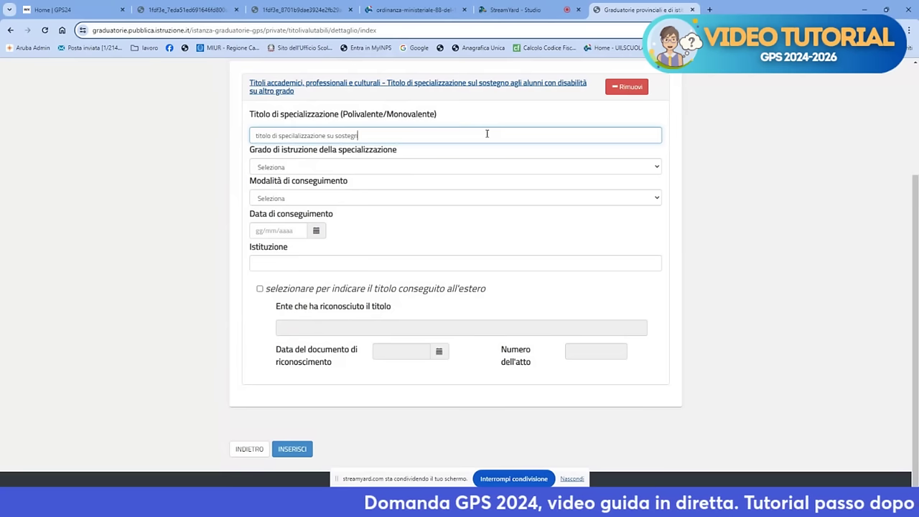
pyautogui.write('o scuola pri')
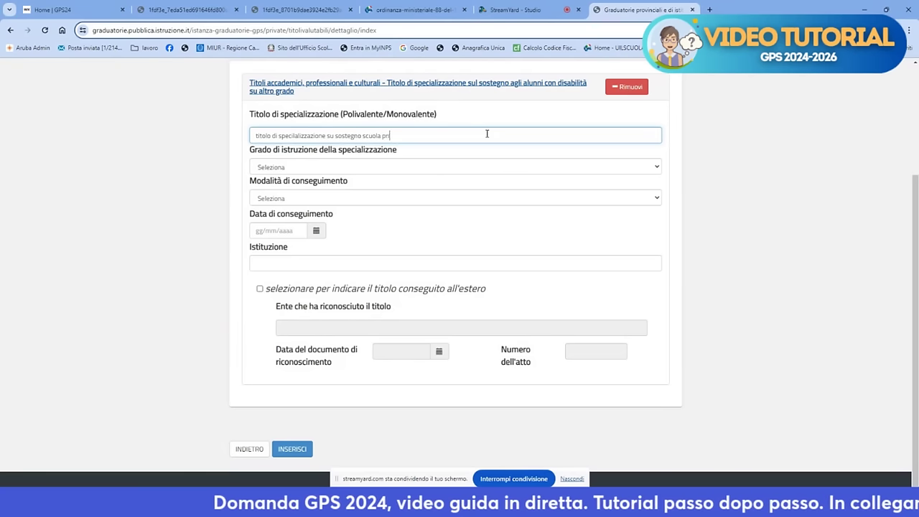
pyautogui.write('maria')
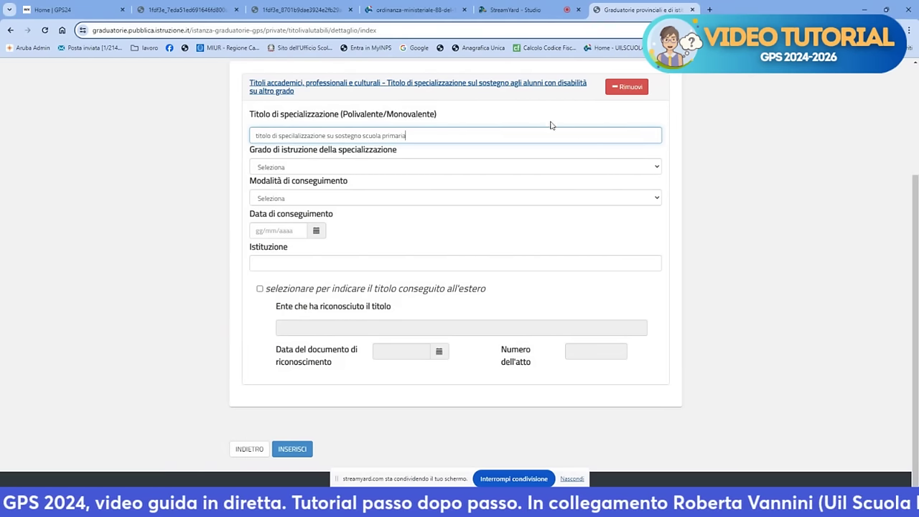
# Set school level to Primaria and route to Art. 325 comma 3 D.L. 16/04/94 n. 297
pyautogui.click(533, 169)
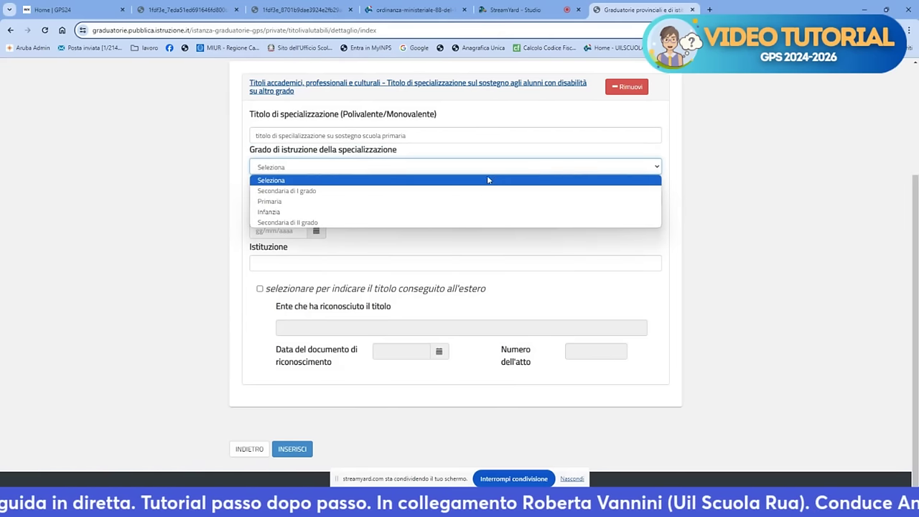
pyautogui.click(351, 204)
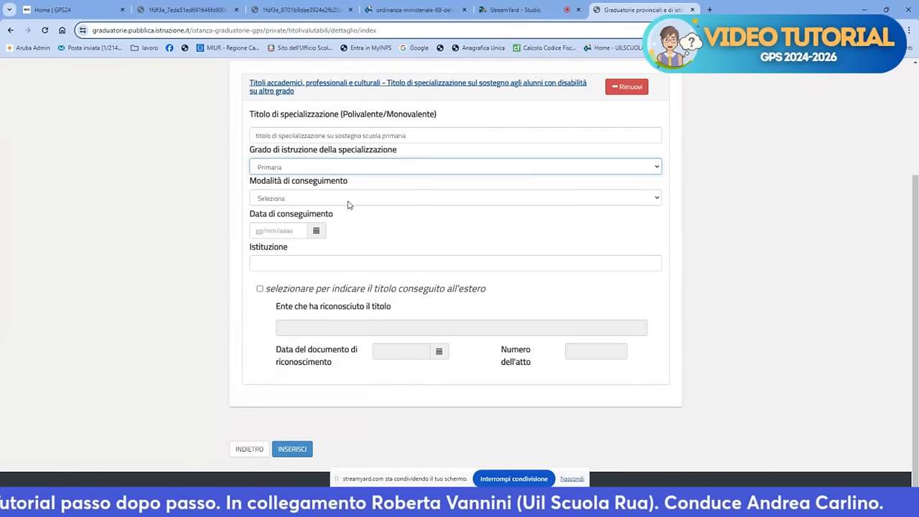
pyautogui.click(348, 202)
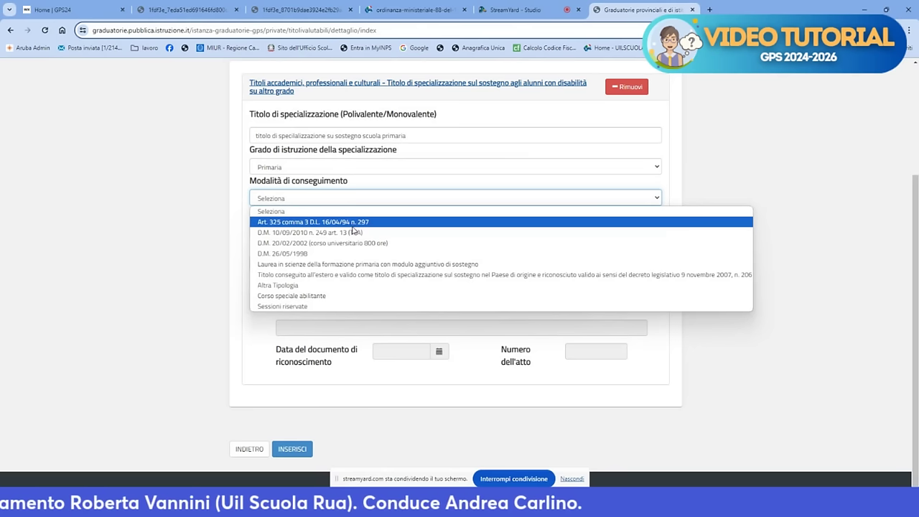
pyautogui.click(367, 223)
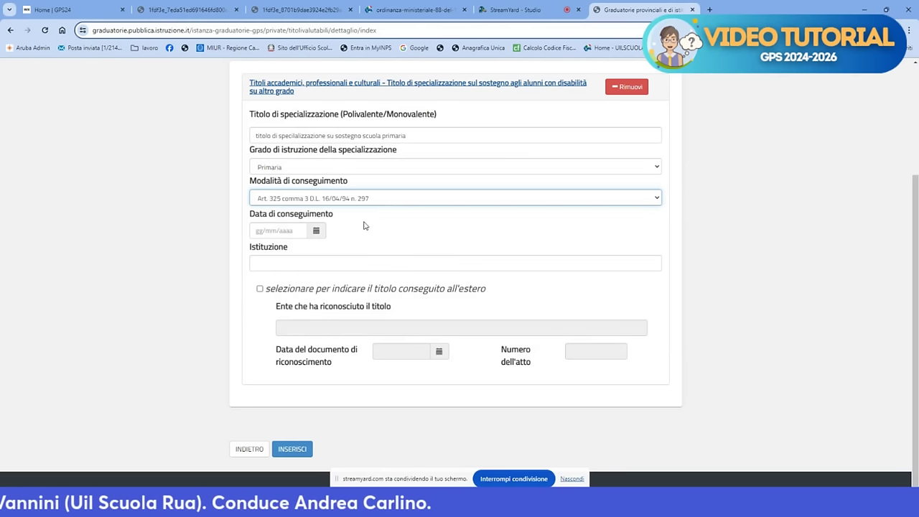
# Set date 09/05/2023, institution Università Suor Orsola Benincasa Napoli, and save the title
pyautogui.click(282, 232)
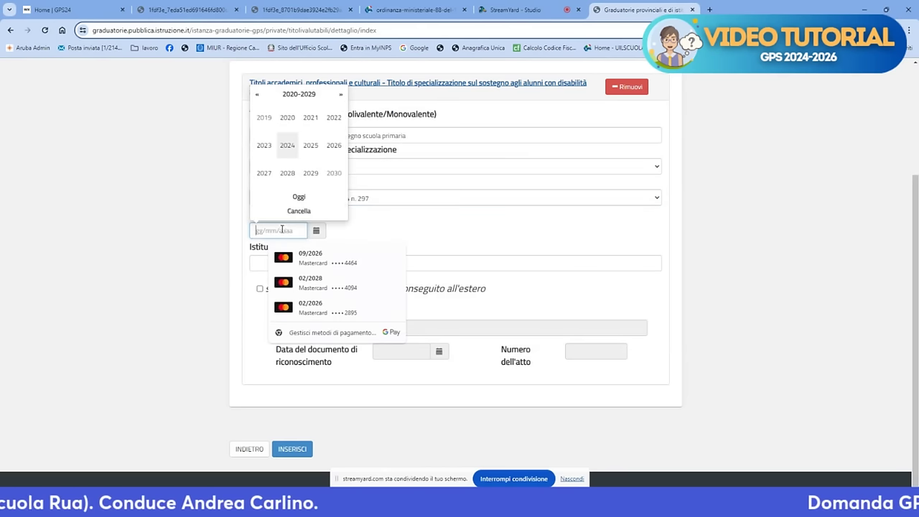
pyautogui.click(266, 147)
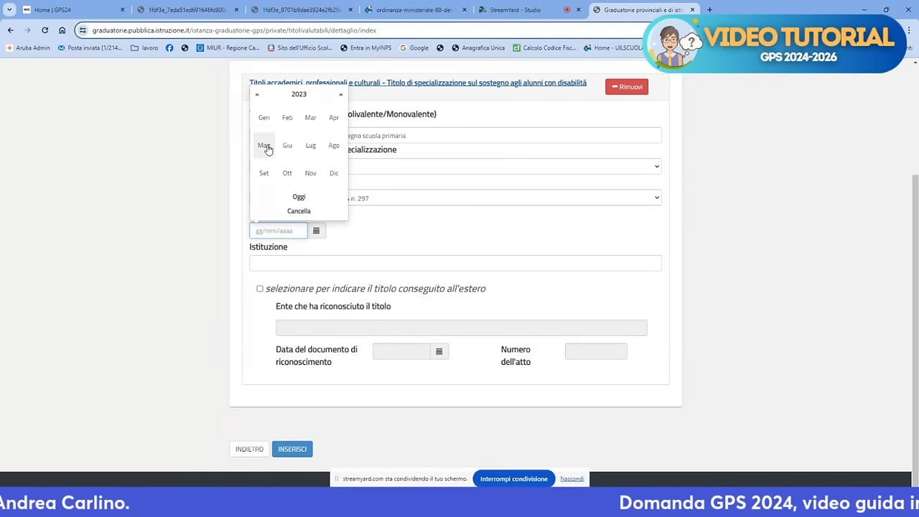
pyautogui.click(264, 147)
pyautogui.click(270, 141)
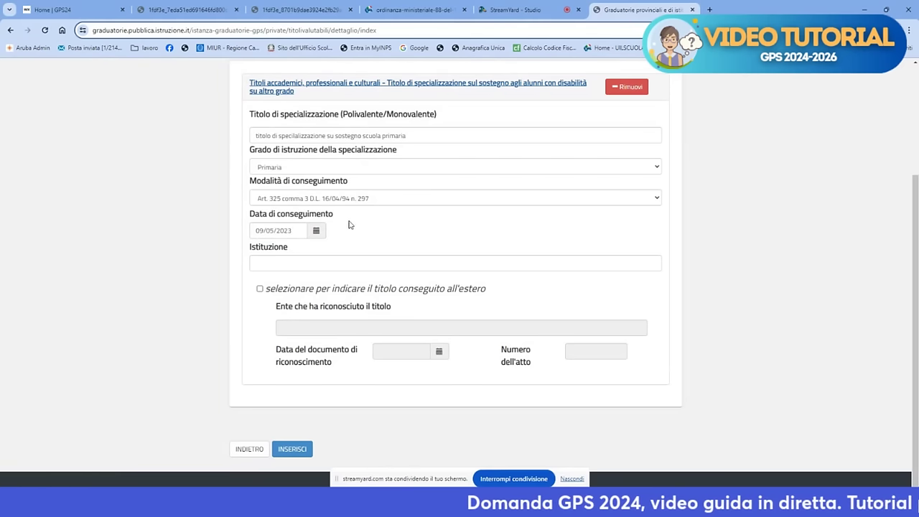
pyautogui.click(332, 261)
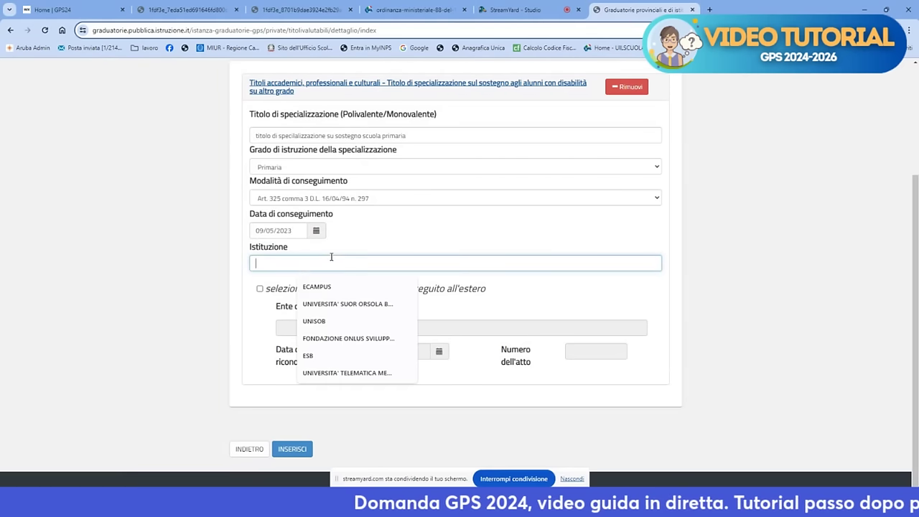
pyautogui.click(354, 305)
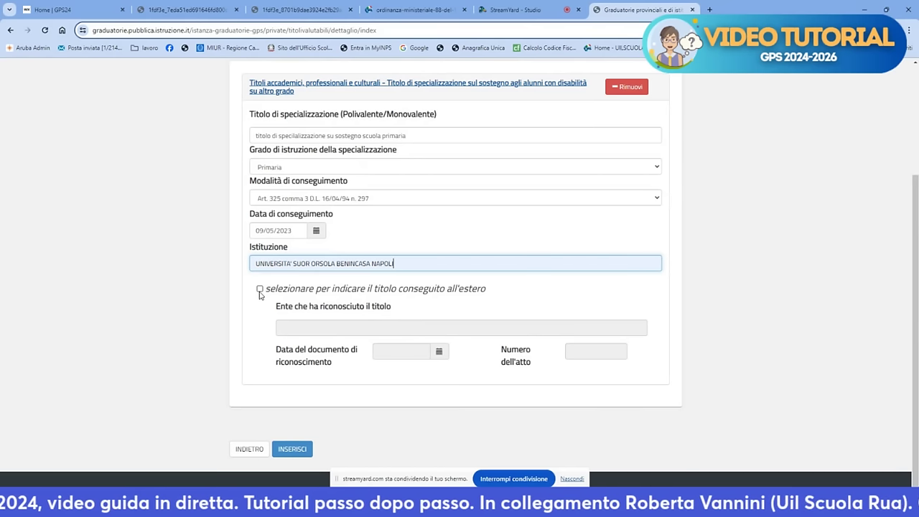
pyautogui.click(292, 450)
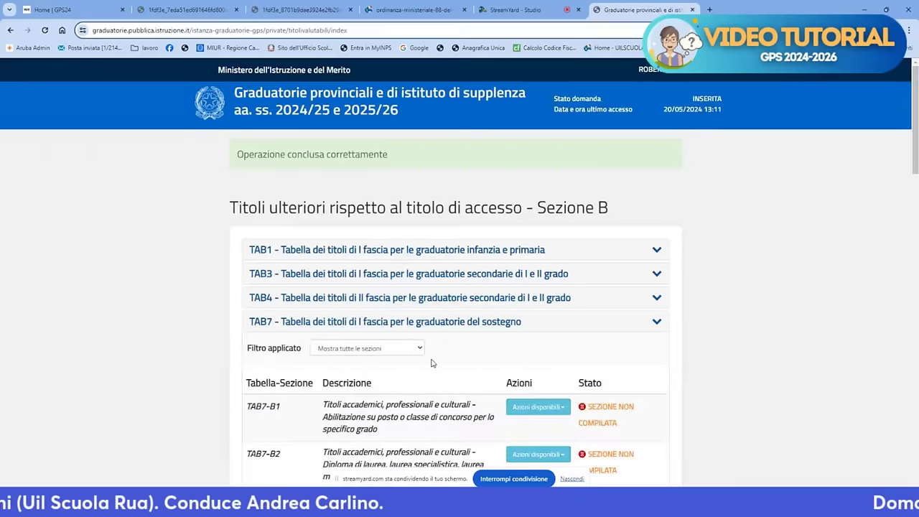
pyautogui.scroll(-10, 460, 344)
pyautogui.scroll(-3, 488, 335)
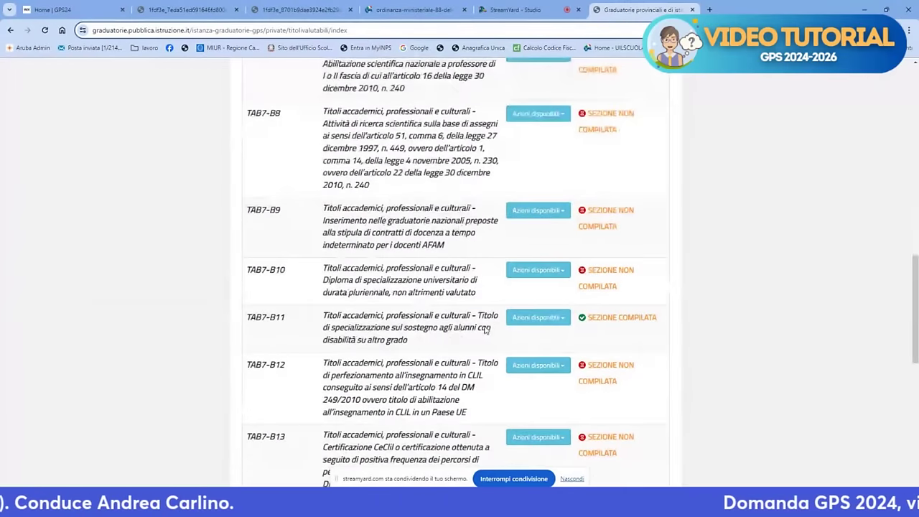
pyautogui.scroll(3, 484, 329)
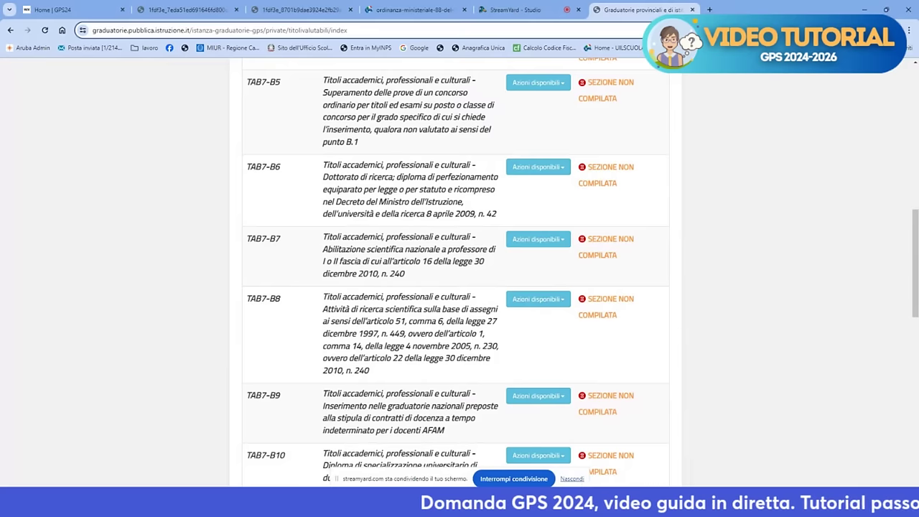
pyautogui.scroll(-2, 460, 273)
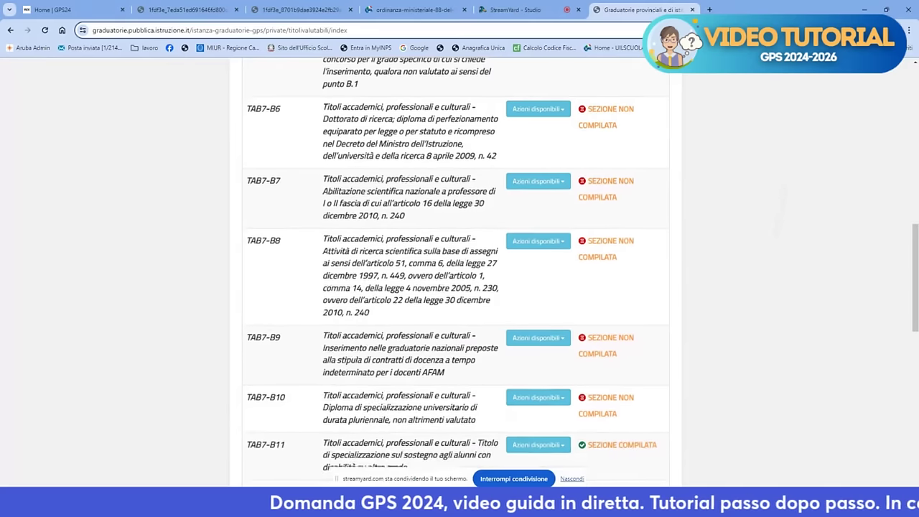
pyautogui.scroll(-2, 459, 273)
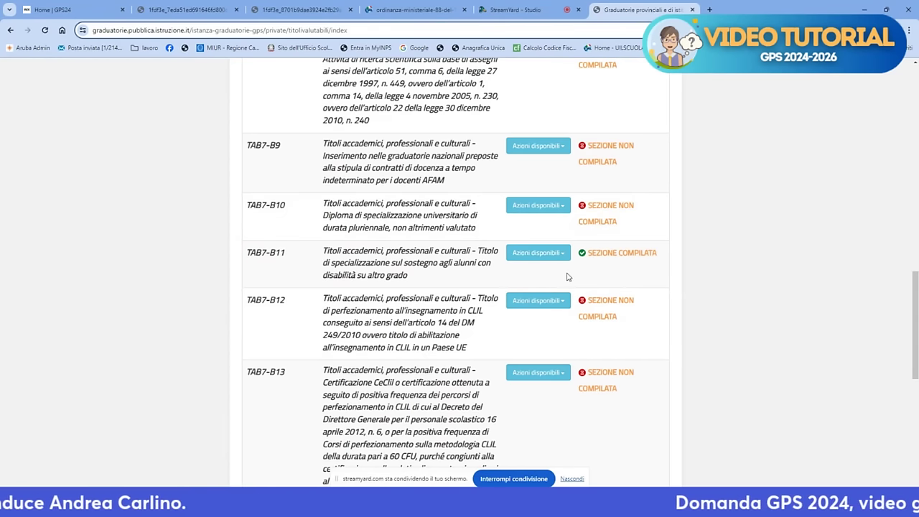
pyautogui.scroll(-3, 567, 277)
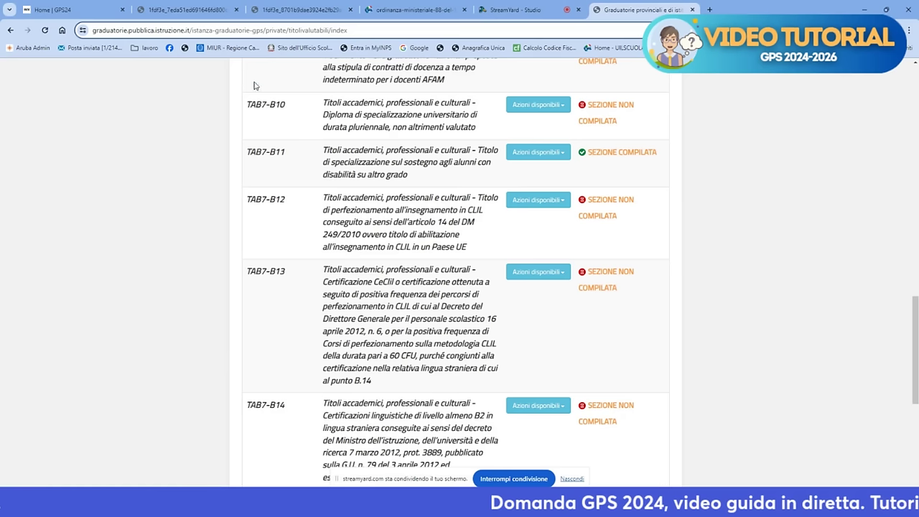
# Add a new TAB7-B13 entry with title CERTIFICAZIONE LINGUISITCA
pyautogui.click(538, 273)
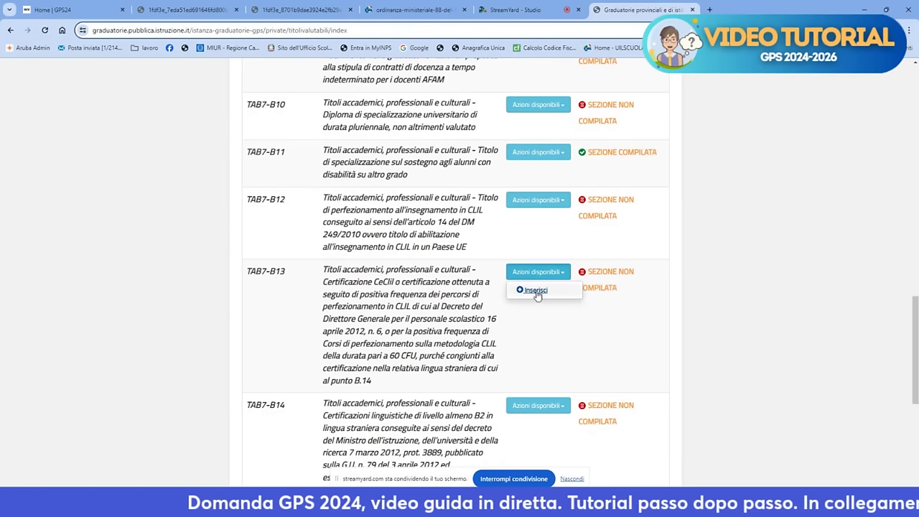
pyautogui.click(538, 291)
pyautogui.click(609, 170)
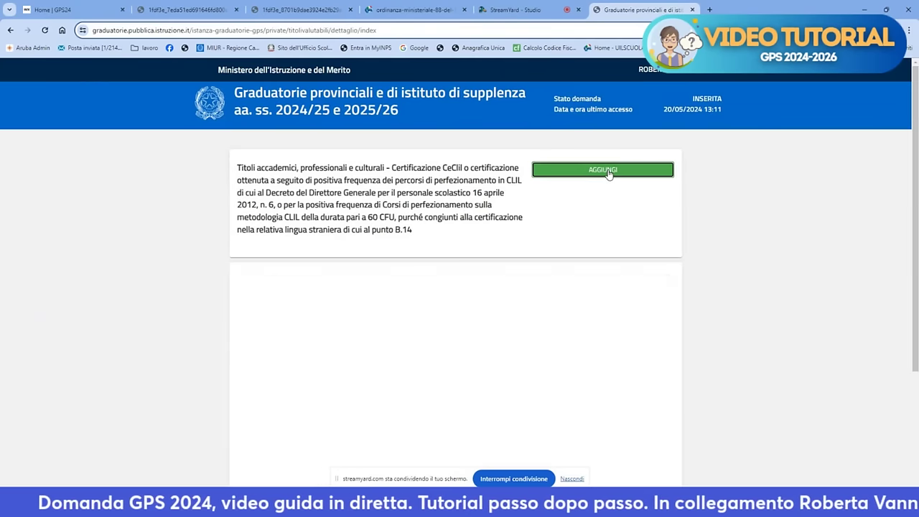
pyautogui.click(412, 358)
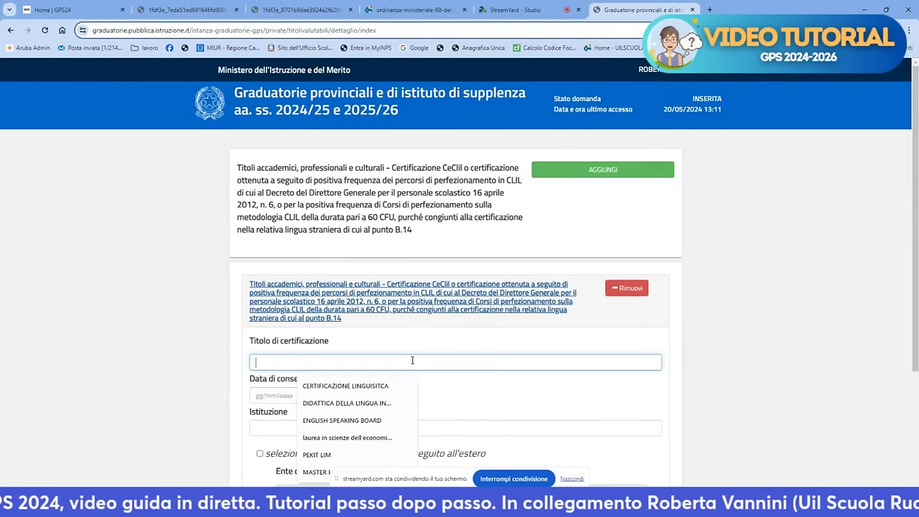
pyautogui.click(384, 386)
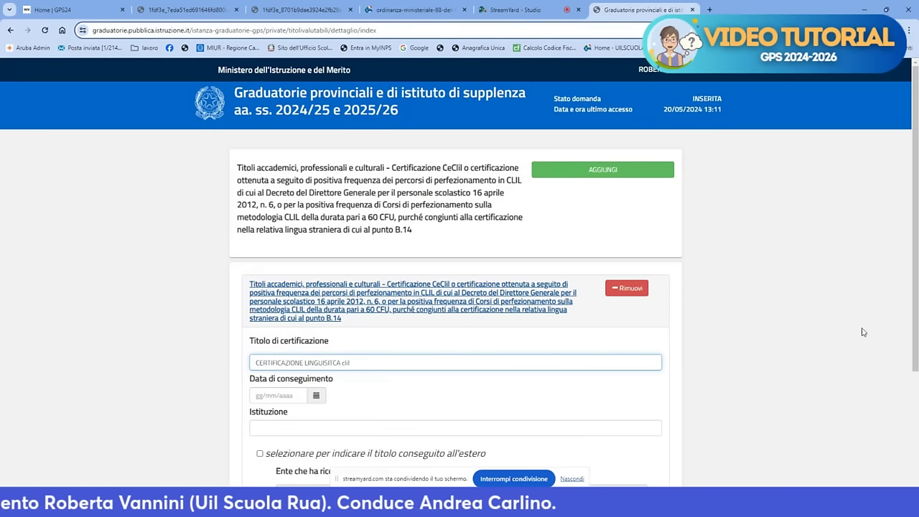
pyautogui.moveTo(914, 328); pyautogui.dragTo(912, 374)
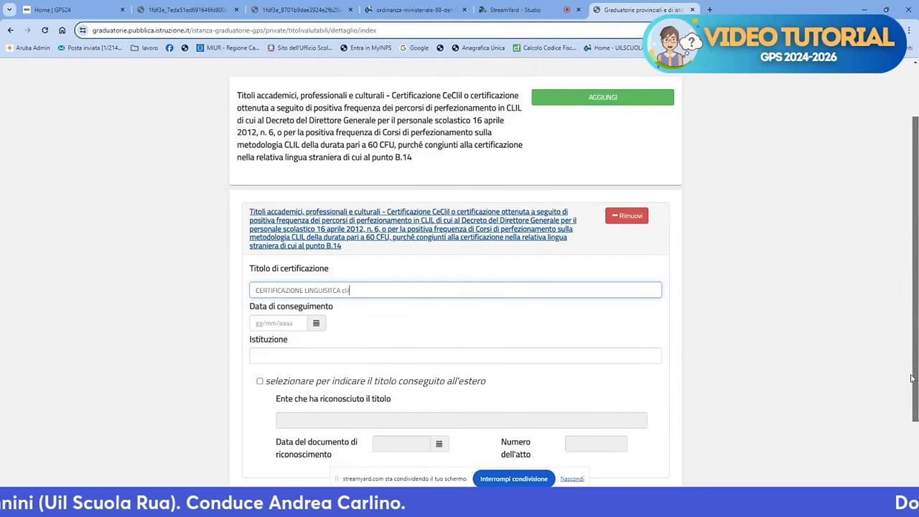
# Set the certification date to 29/01/2020, fill the institution field, and save it
pyautogui.click(317, 325)
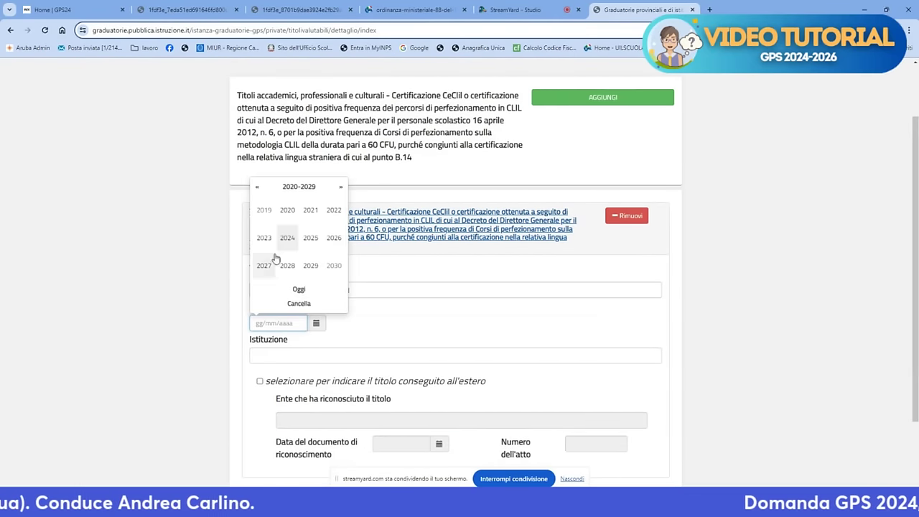
pyautogui.click(287, 211)
pyautogui.click(288, 211)
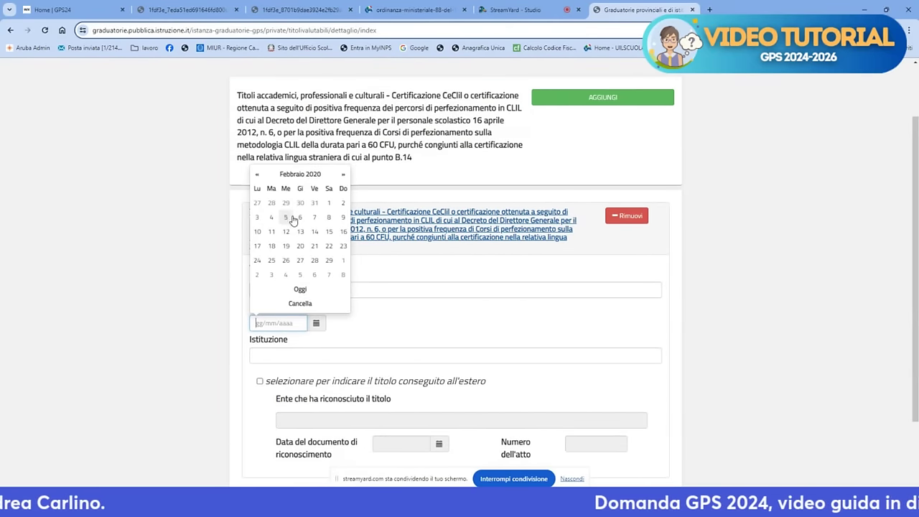
pyautogui.click(283, 213)
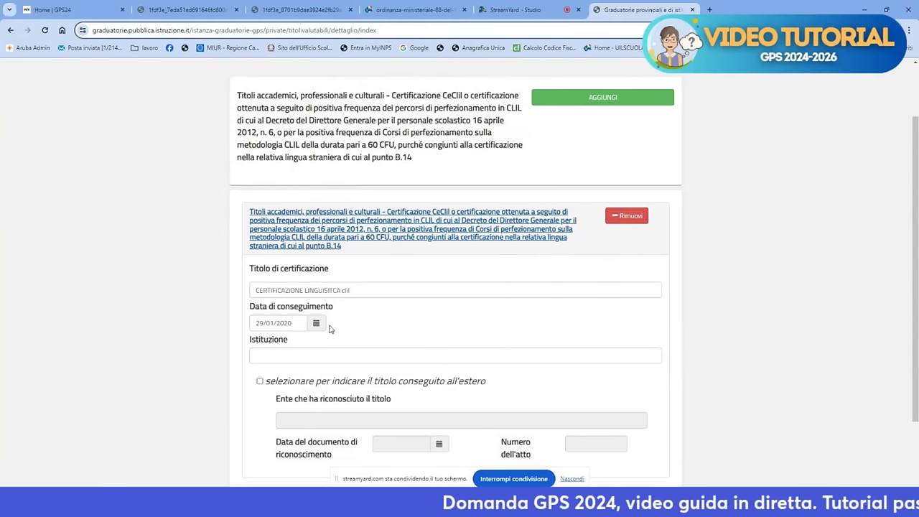
pyautogui.click(323, 353)
pyautogui.write('ddddd')
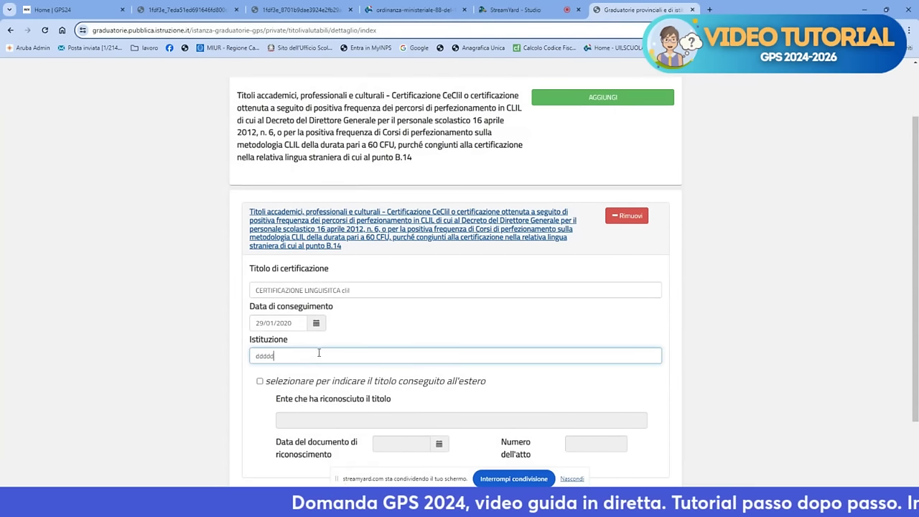
pyautogui.scroll(-2, 319, 352)
pyautogui.click(292, 451)
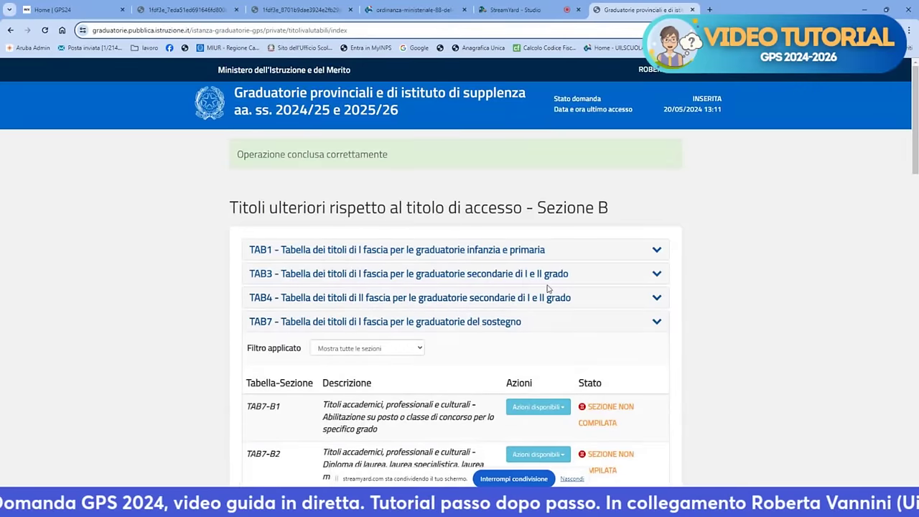
# Scroll down the TAB7 titles table to reach section TAB7-B15
pyautogui.scroll(-15, 539, 293)
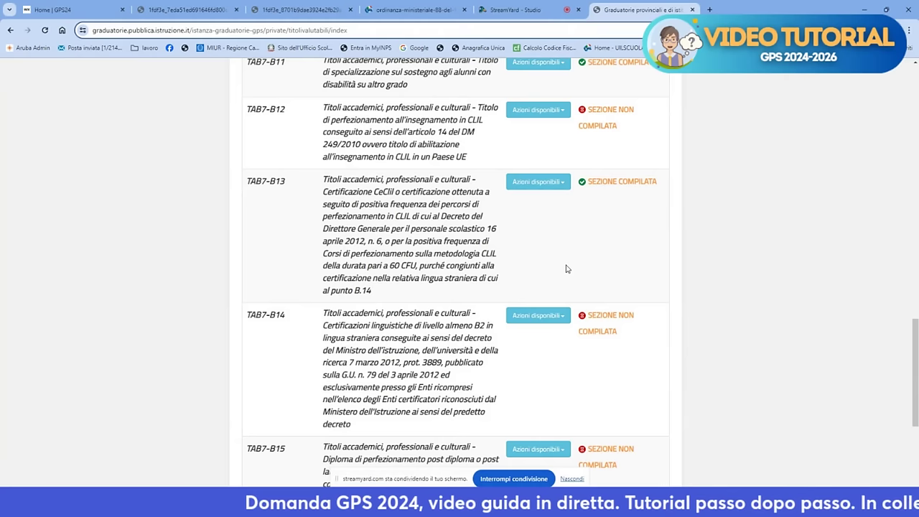
pyautogui.scroll(-3, 566, 268)
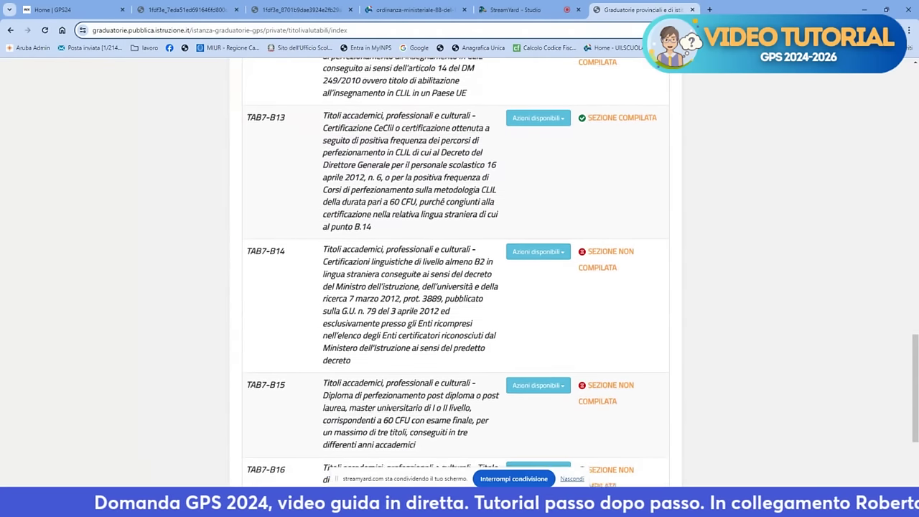
pyautogui.scroll(-1, 566, 268)
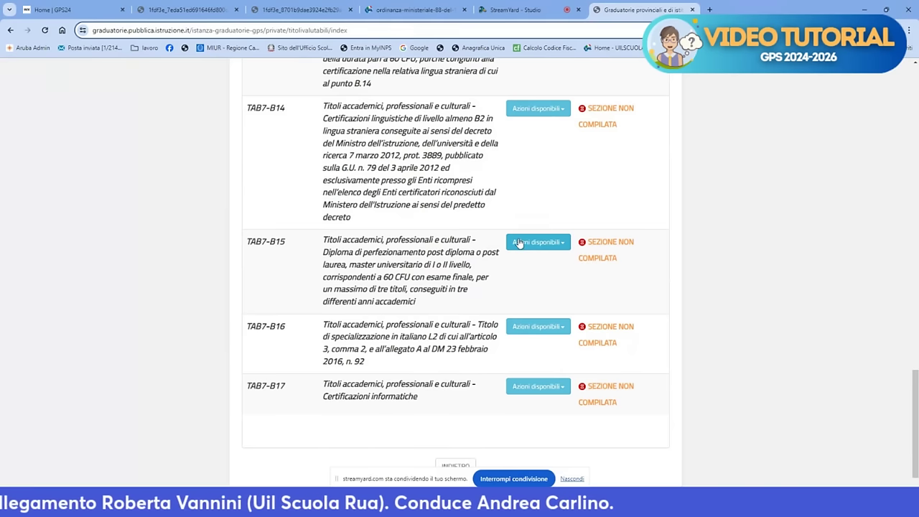
# Add a blank title form under TAB7-B15 via Inserisci and AGGIUNGI, then switch to WhatsApp
pyautogui.click(520, 242)
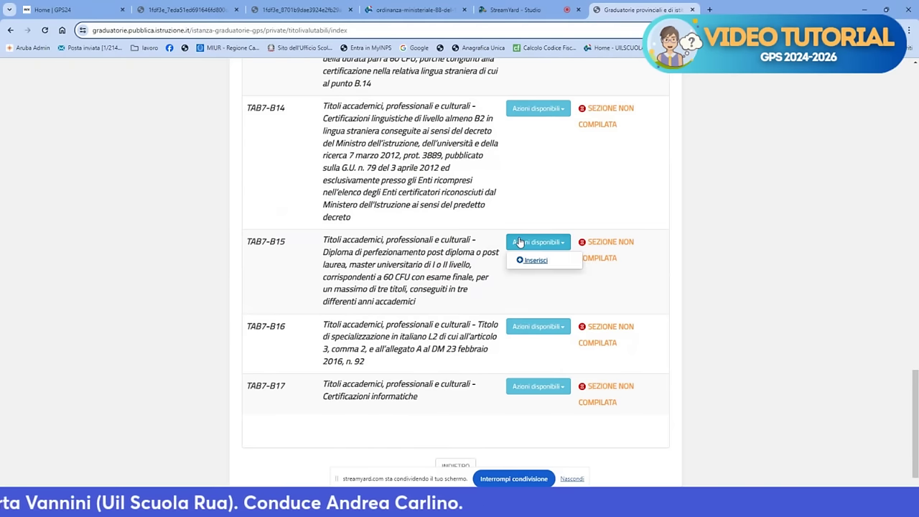
pyautogui.click(530, 265)
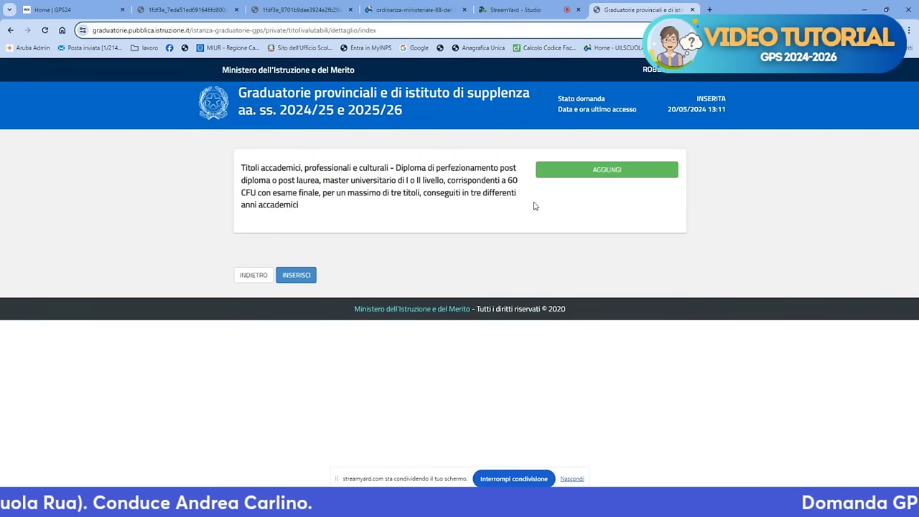
pyautogui.click(580, 175)
pyautogui.scroll(-2, 586, 173)
pyautogui.scroll(-1, 584, 175)
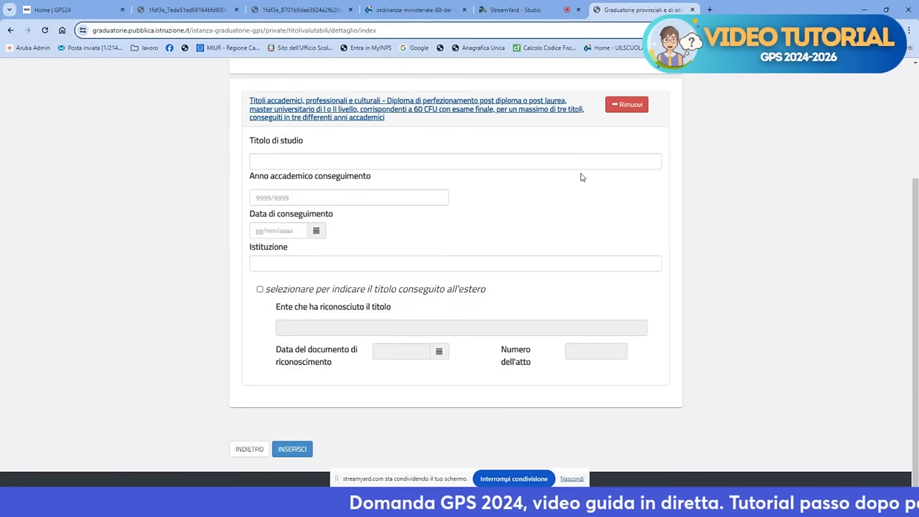
pyautogui.scroll(2, 582, 177)
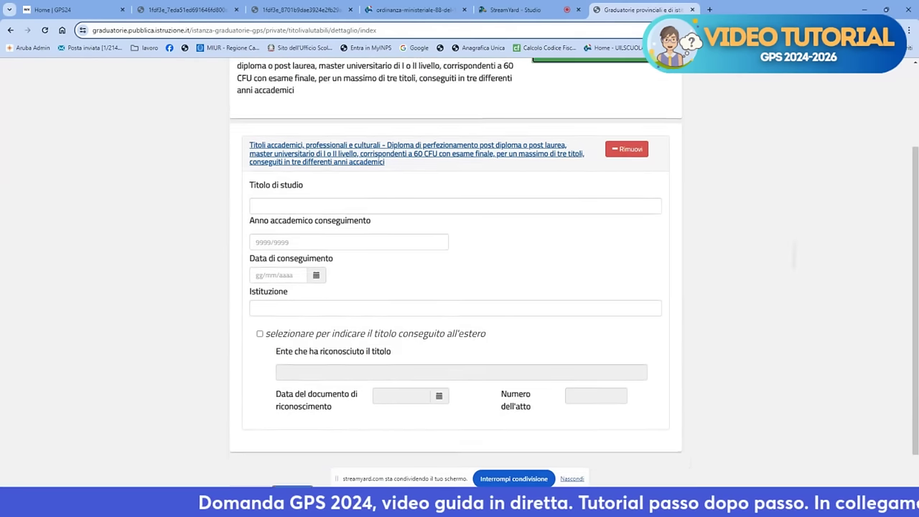
pyautogui.scroll(-2, 790, 318)
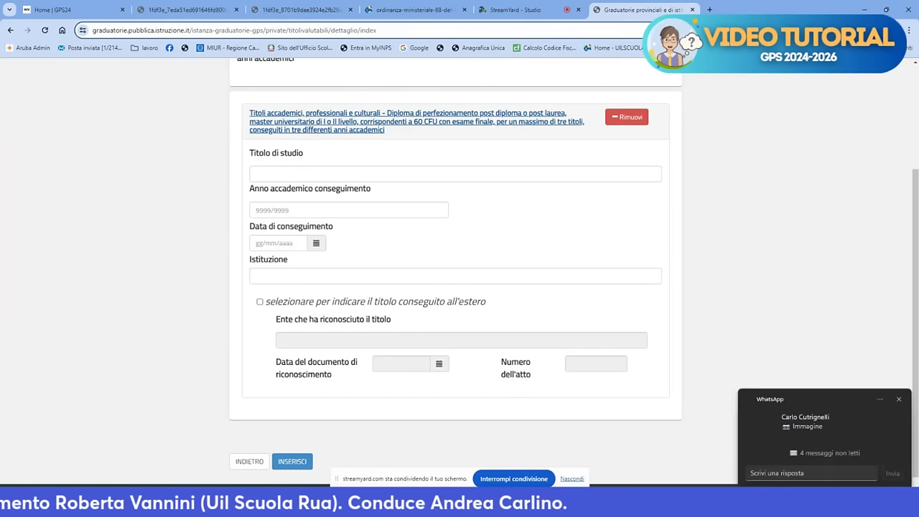
pyautogui.hotkey('alt', 'Tab')
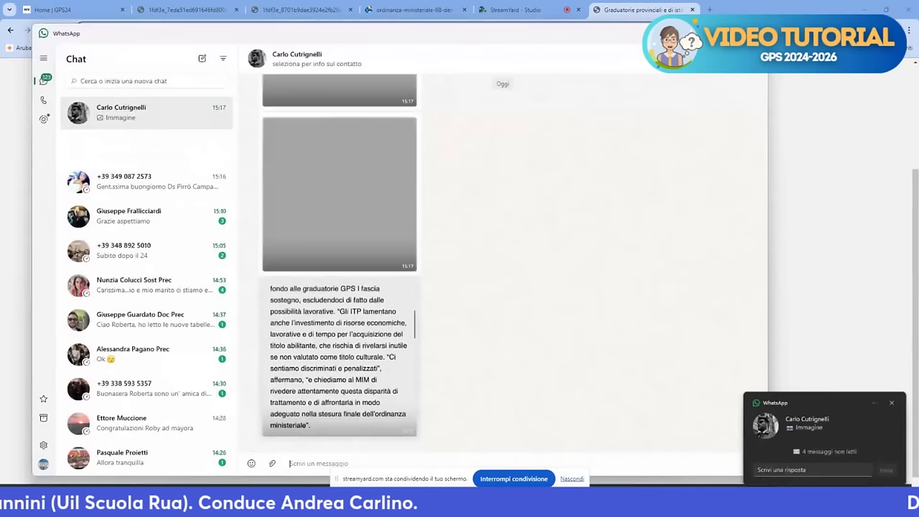
# Glance at the WhatsApp chat and switch back to the TAB7-B15 form
pyautogui.scroll(-3, 446, 273)
pyautogui.hotkey('alt', 'Tab')
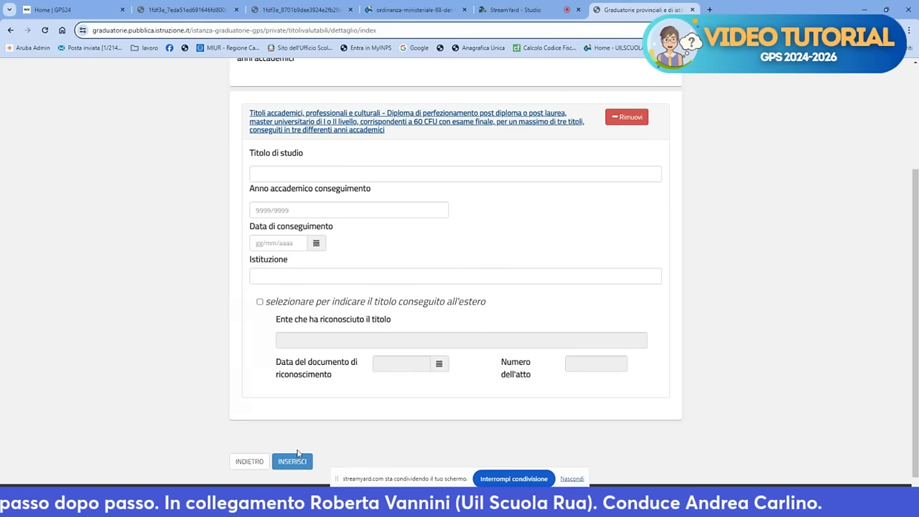
# Back out of the unsaved form and summary, then choose Modifica domanda
pyautogui.click(250, 463)
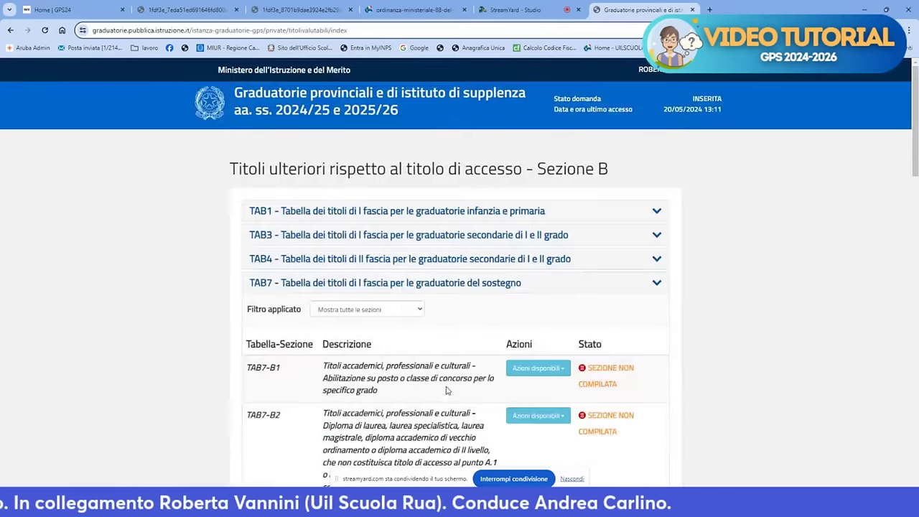
pyautogui.scroll(-15, 481, 359)
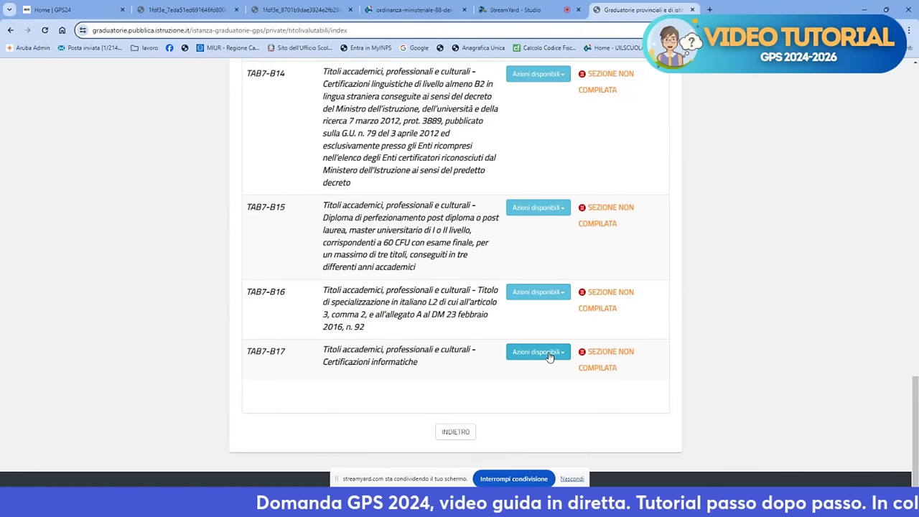
pyautogui.click(455, 432)
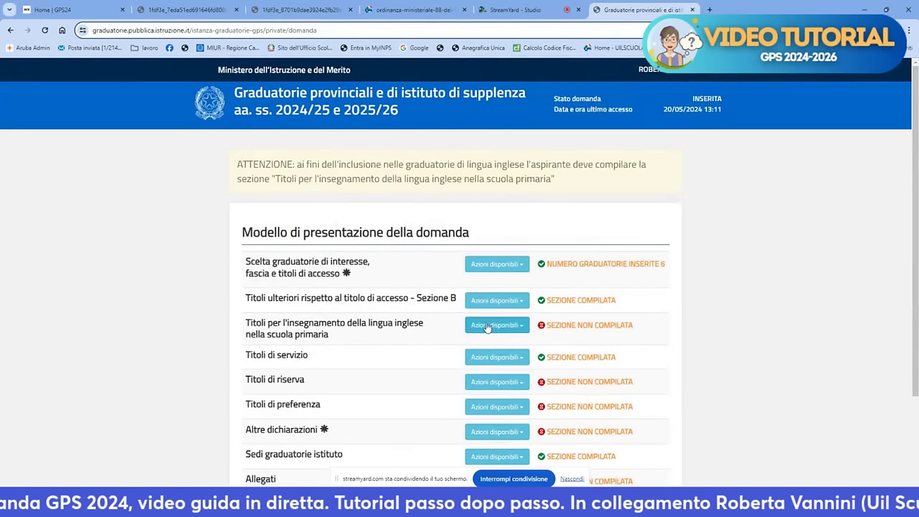
pyautogui.scroll(-3, 474, 352)
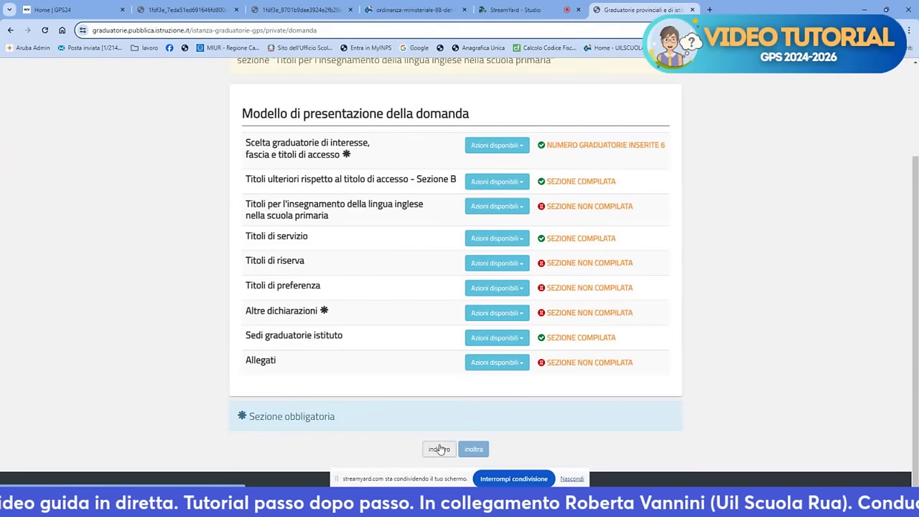
pyautogui.click(441, 449)
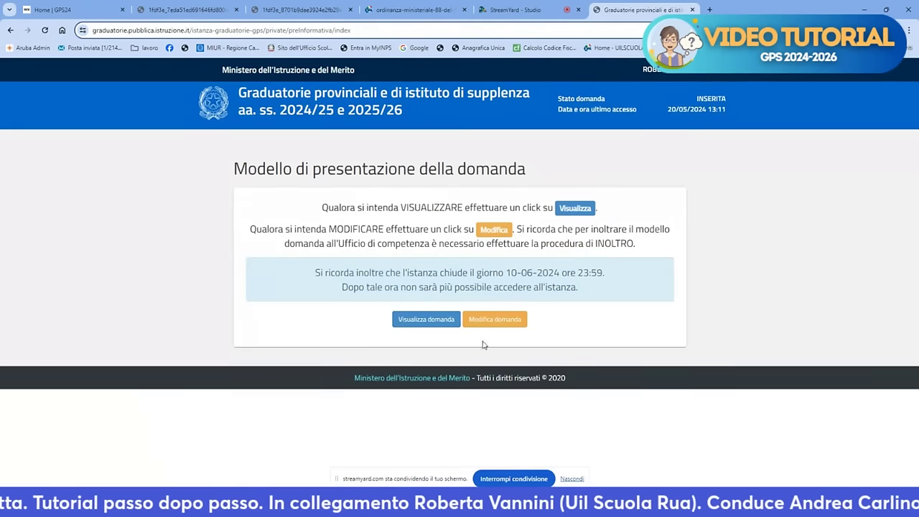
pyautogui.click(495, 319)
# Continue past the AGGIORNAMENTO/NAPOLI province page and the personal data page
pyautogui.click(463, 310)
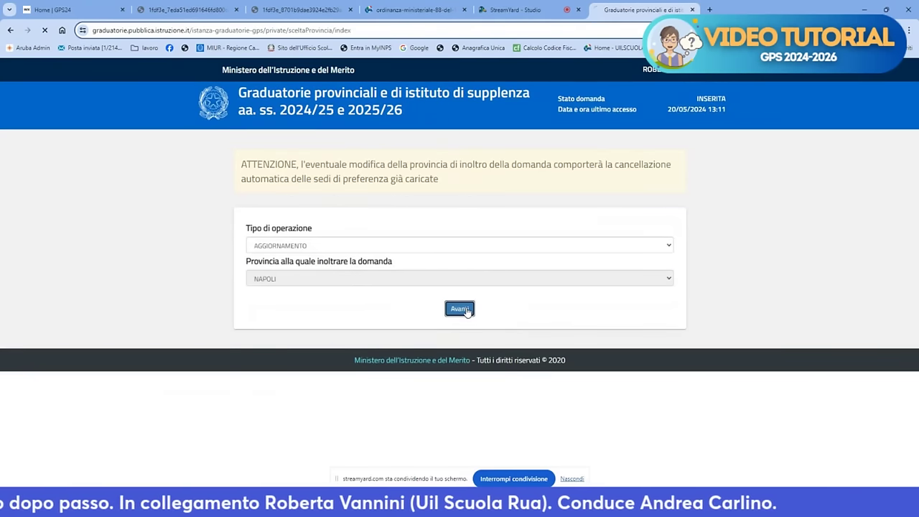
pyautogui.scroll(-5, 473, 316)
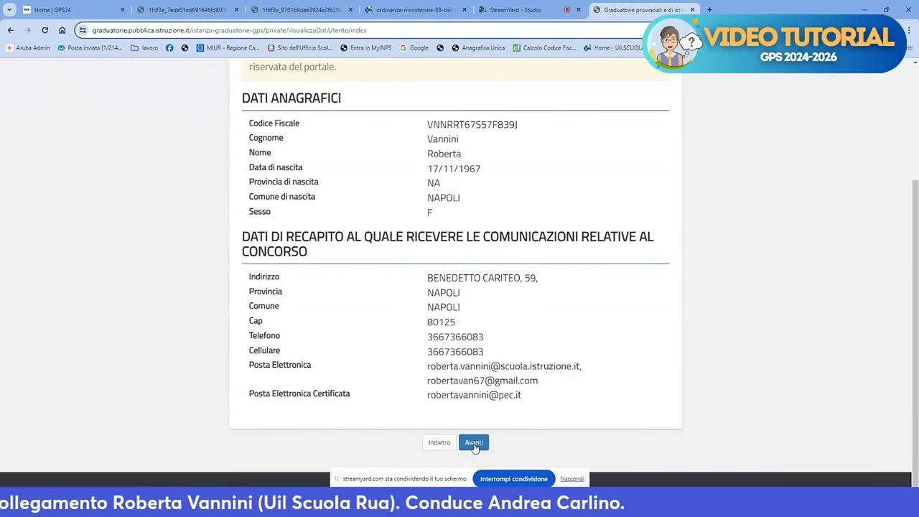
pyautogui.click(474, 443)
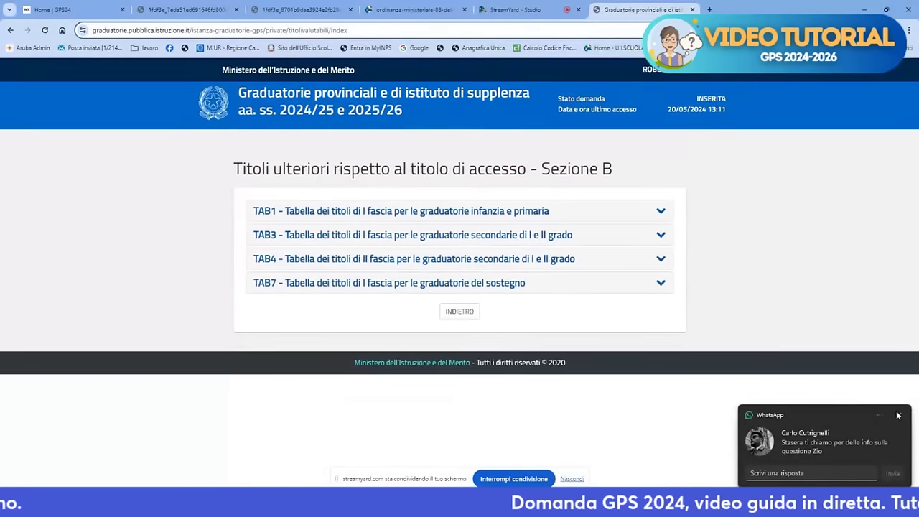
# Dismiss the WhatsApp notification and expand TAB1, scrolling through sections B1 to B24
pyautogui.click(900, 416)
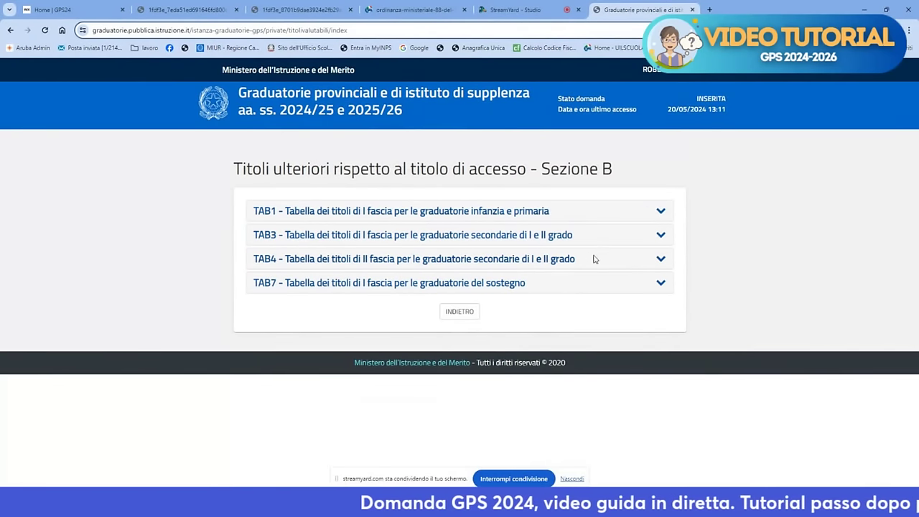
pyautogui.click(661, 212)
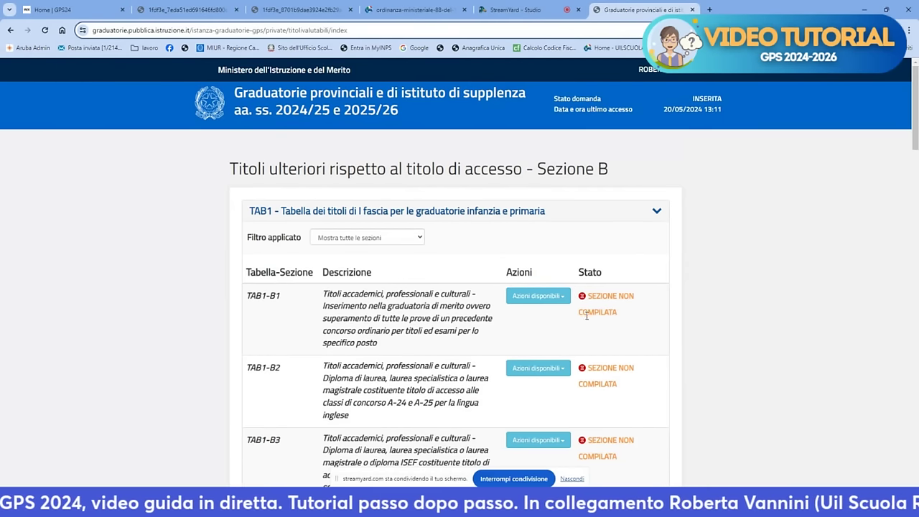
pyautogui.scroll(-3, 582, 310)
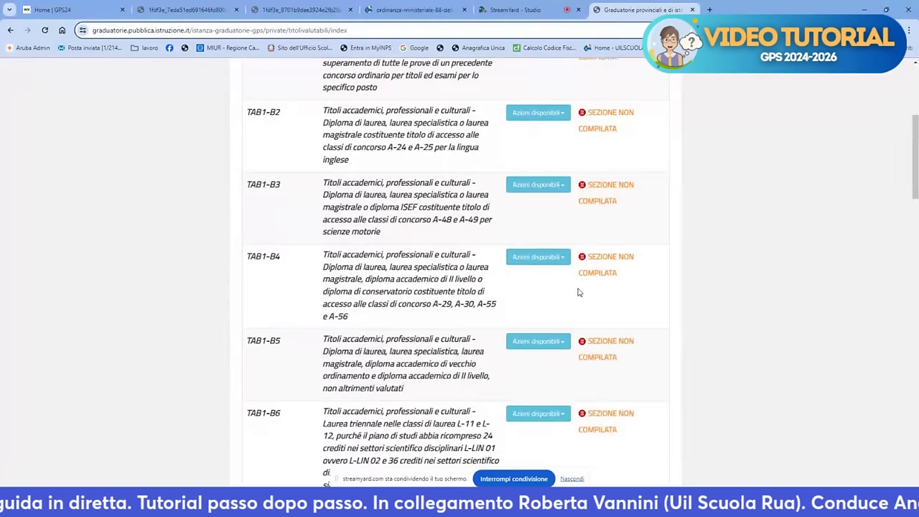
pyautogui.scroll(-3, 578, 290)
pyautogui.scroll(-6, 578, 290)
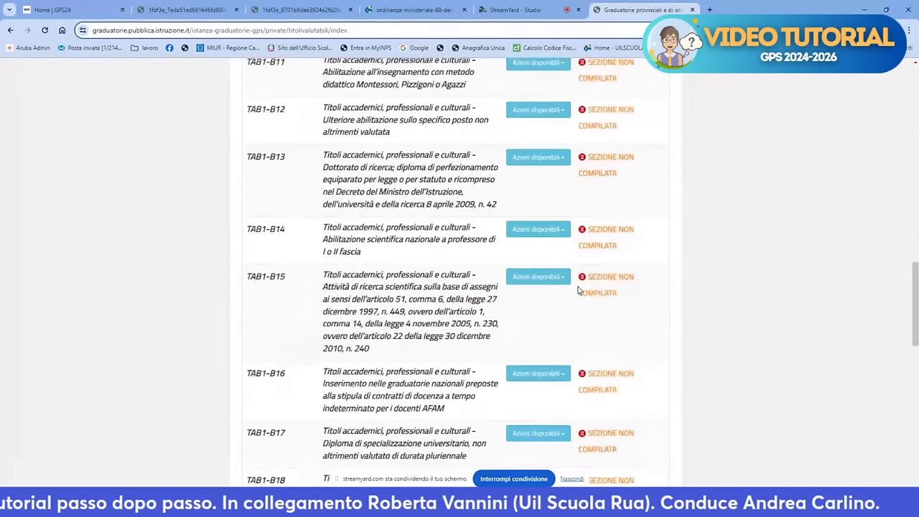
pyautogui.scroll(-3, 579, 290)
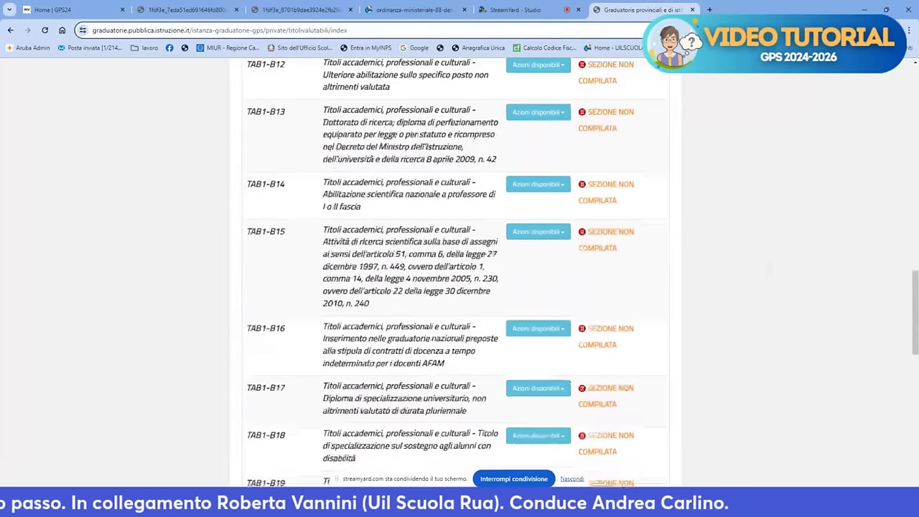
pyautogui.scroll(-4, 460, 258)
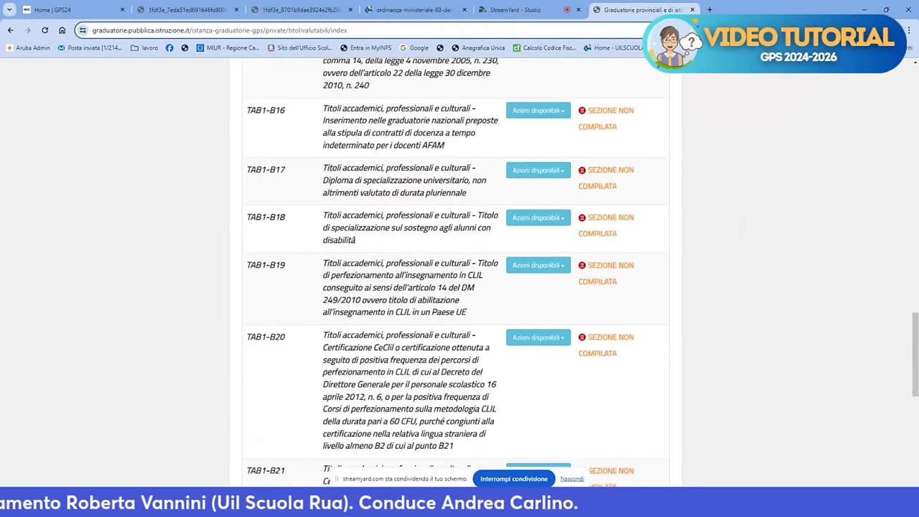
pyautogui.scroll(-1, 460, 259)
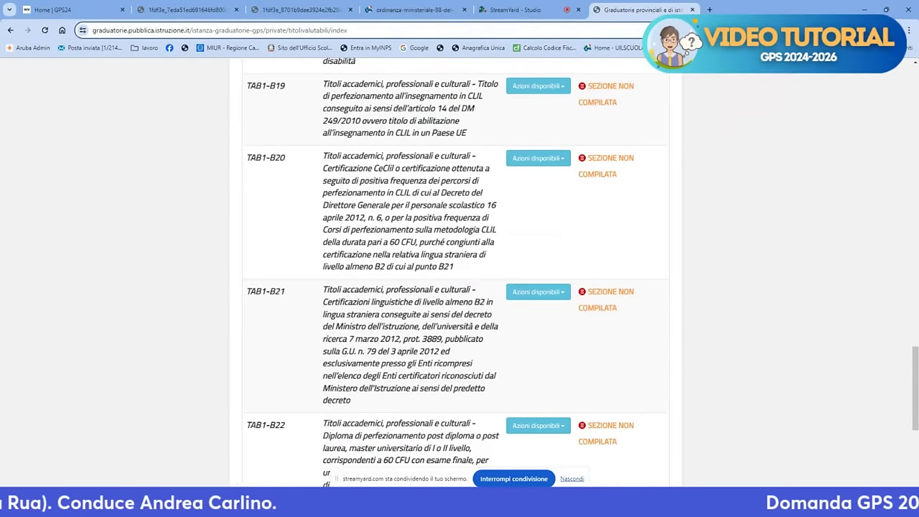
pyautogui.scroll(2, 459, 259)
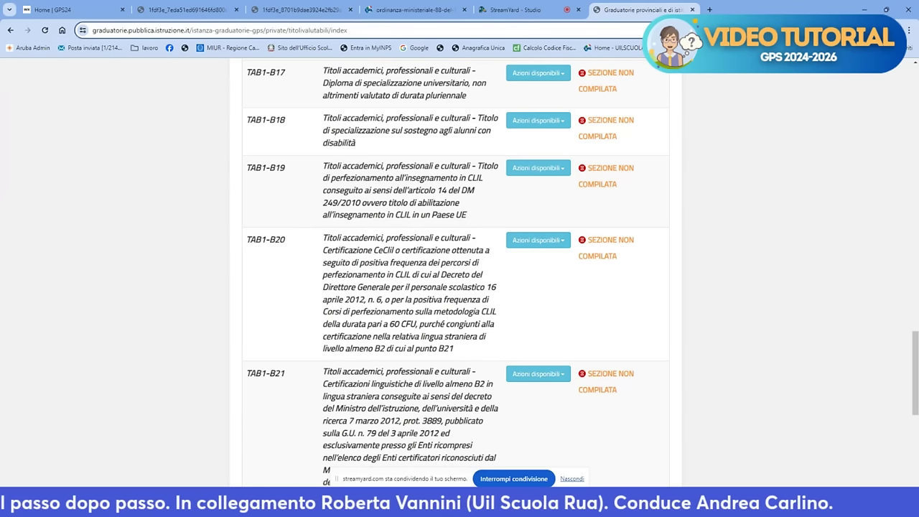
pyautogui.scroll(-5, 589, 299)
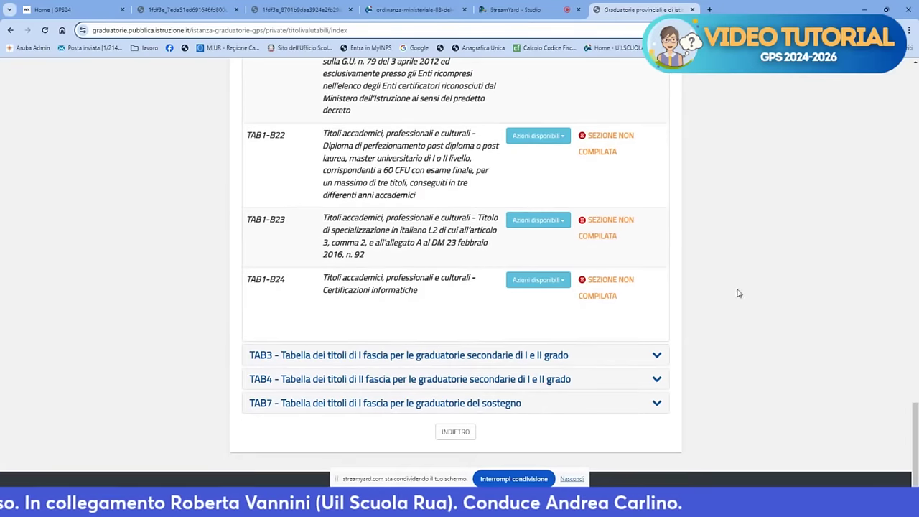
# Expand the TAB3 secondary titles table, browse it, then go back with INDIETRO
pyautogui.click(657, 358)
pyautogui.scroll(-20, 656, 359)
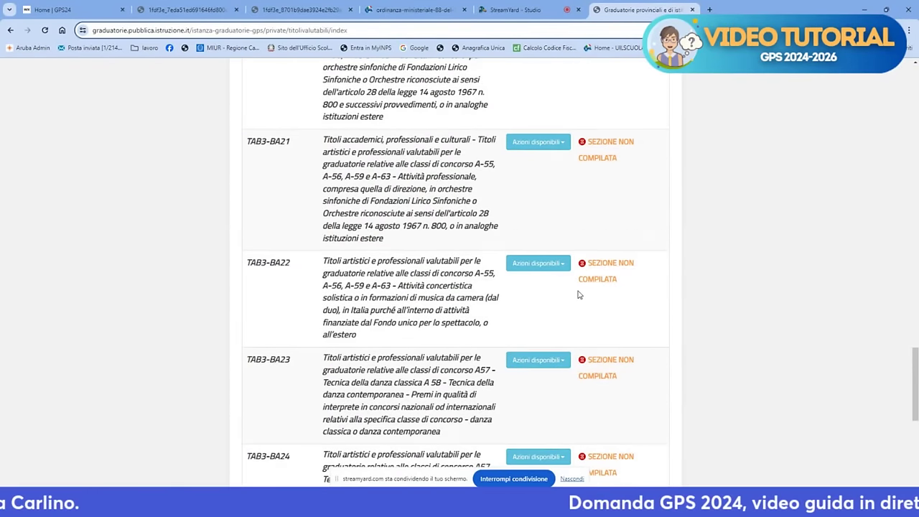
pyautogui.scroll(-5, 579, 294)
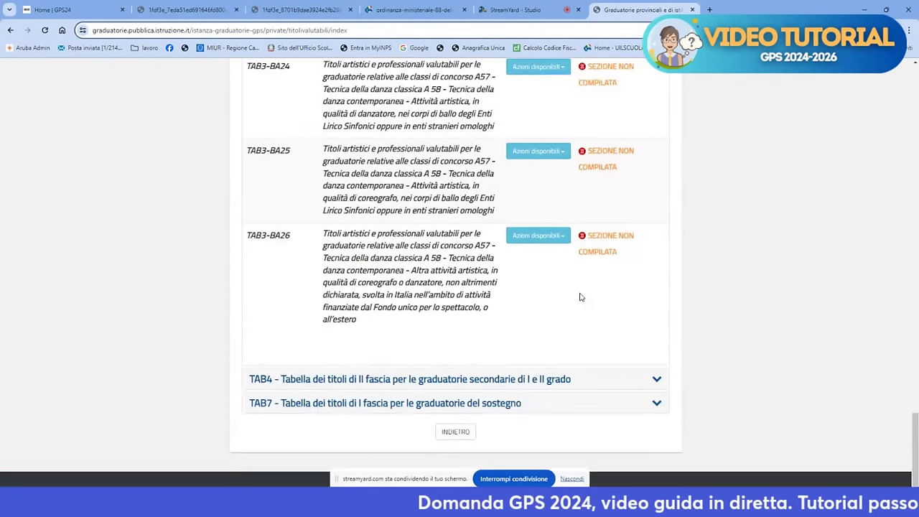
pyautogui.scroll(5, 580, 300)
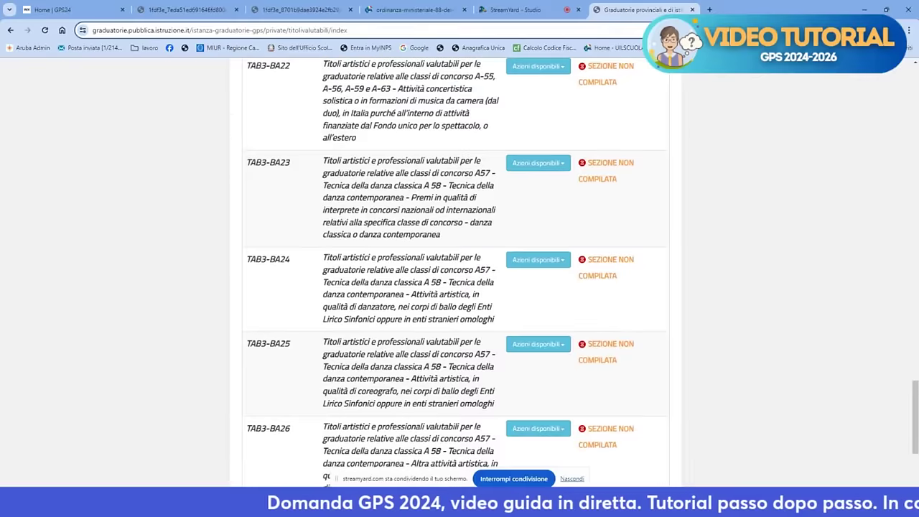
pyautogui.scroll(5, 460, 273)
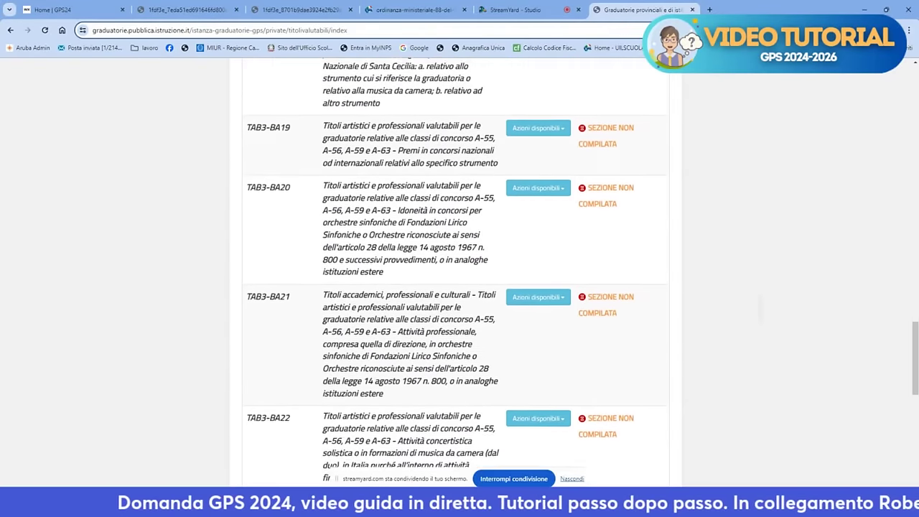
pyautogui.scroll(4, 460, 272)
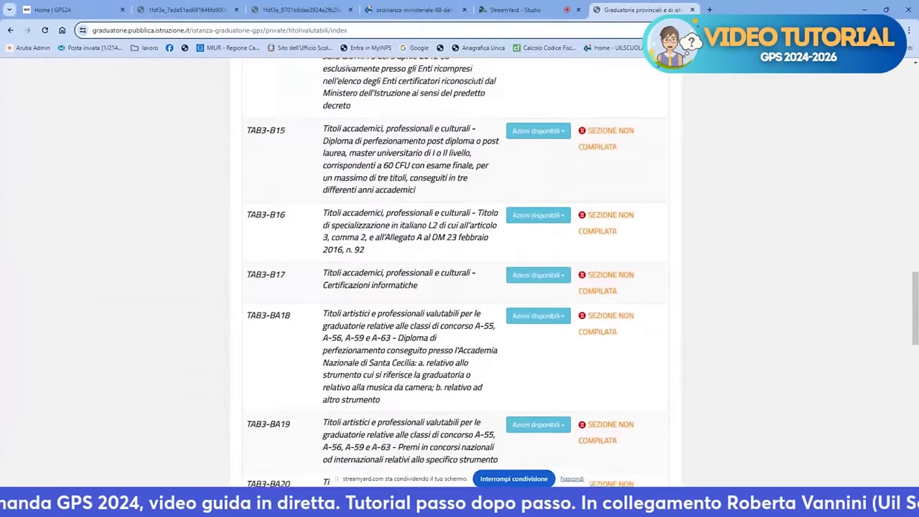
pyautogui.scroll(3, 460, 273)
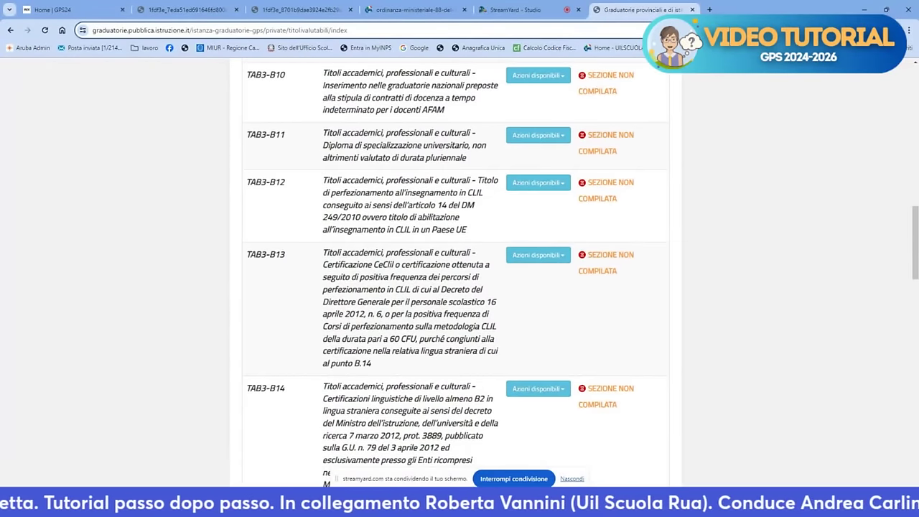
pyautogui.scroll(-3, 460, 273)
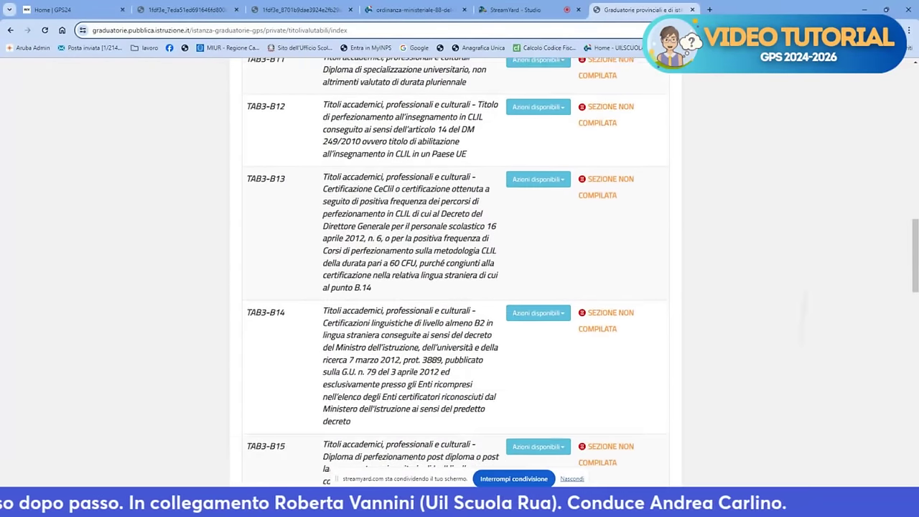
pyautogui.scroll(-20, 502, 465)
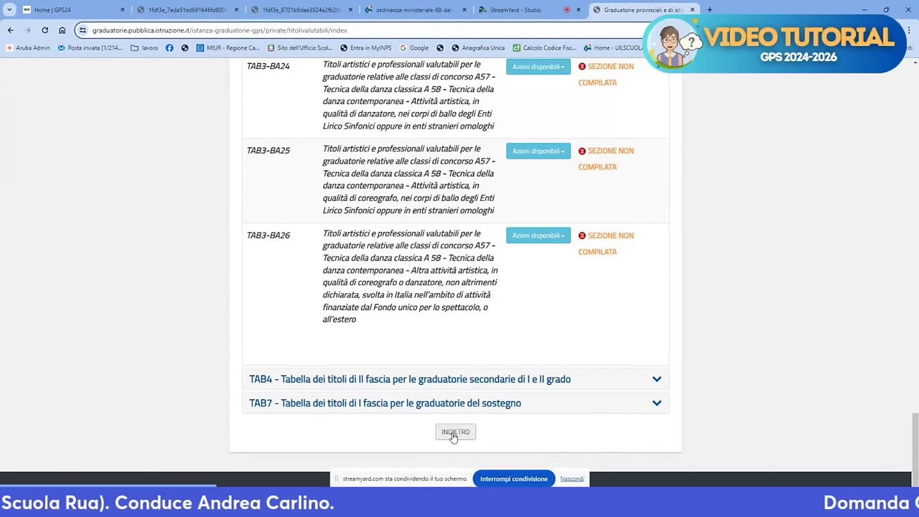
pyautogui.click(455, 433)
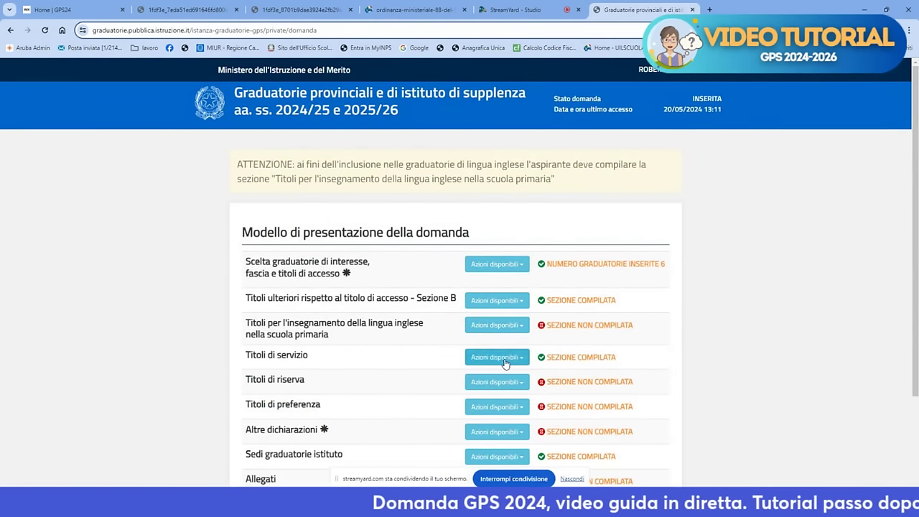
# Enter the Titoli di servizio section via Accedi and start a new entry with Aggiungi titoli servizio
pyautogui.click(502, 362)
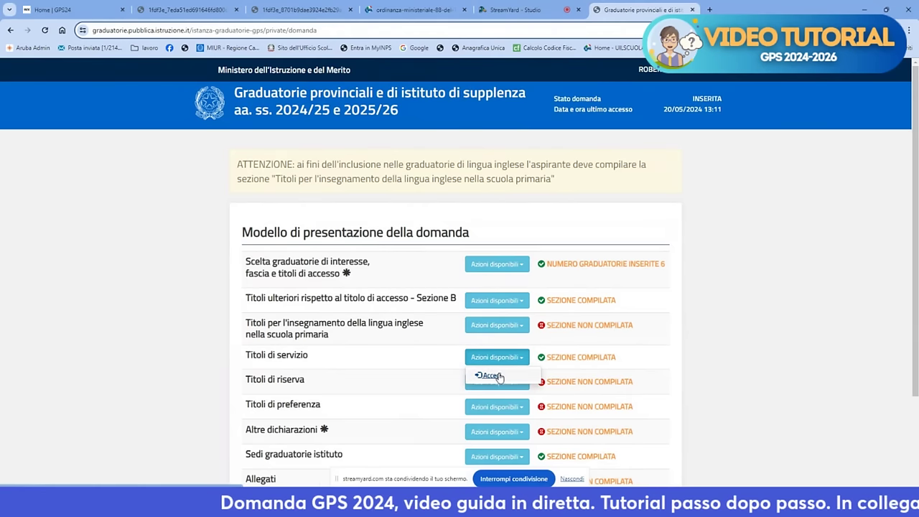
pyautogui.click(494, 376)
pyautogui.scroll(-3, 498, 372)
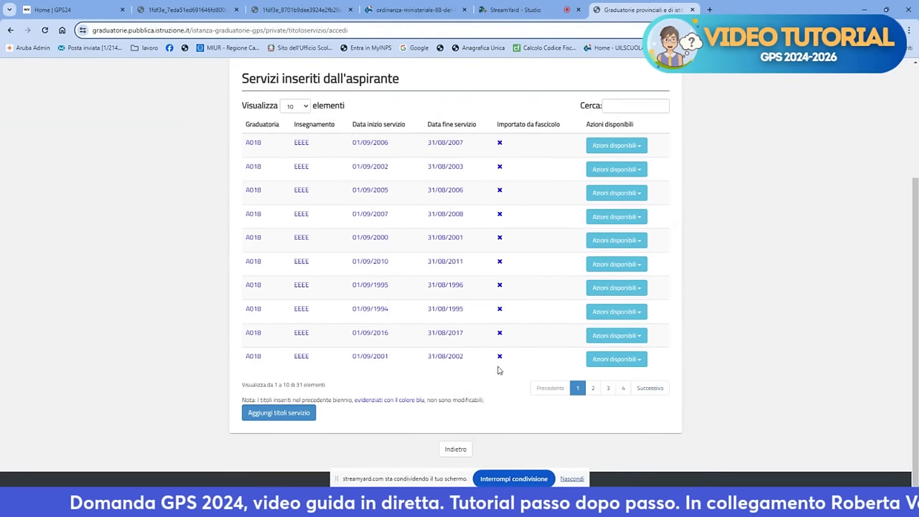
pyautogui.click(291, 415)
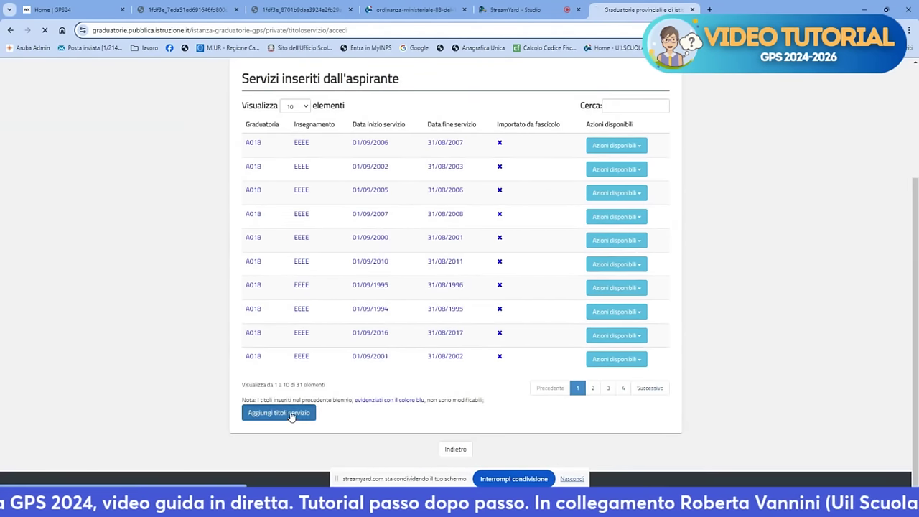
pyautogui.scroll(-4, 366, 379)
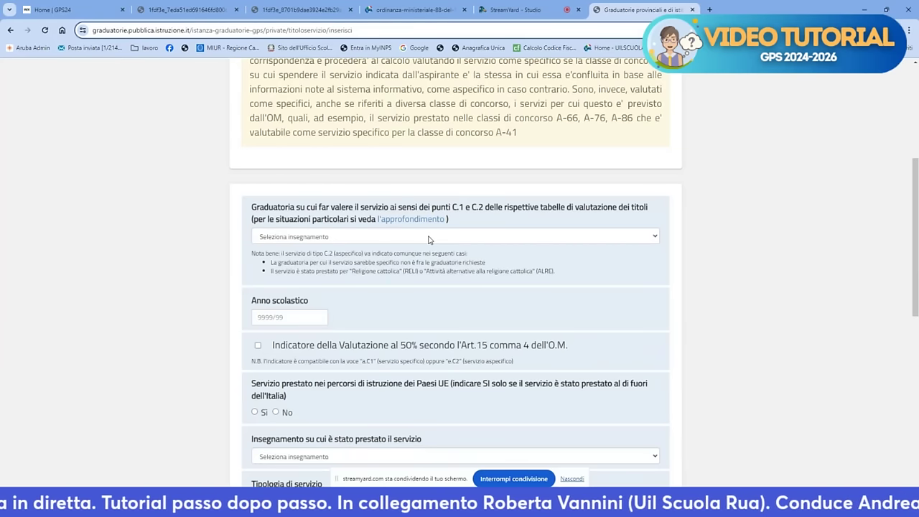
# Choose A018 - FILOSOFIA E SCIENZE UMANE from the Graduatoria dropdown
pyautogui.click(429, 236)
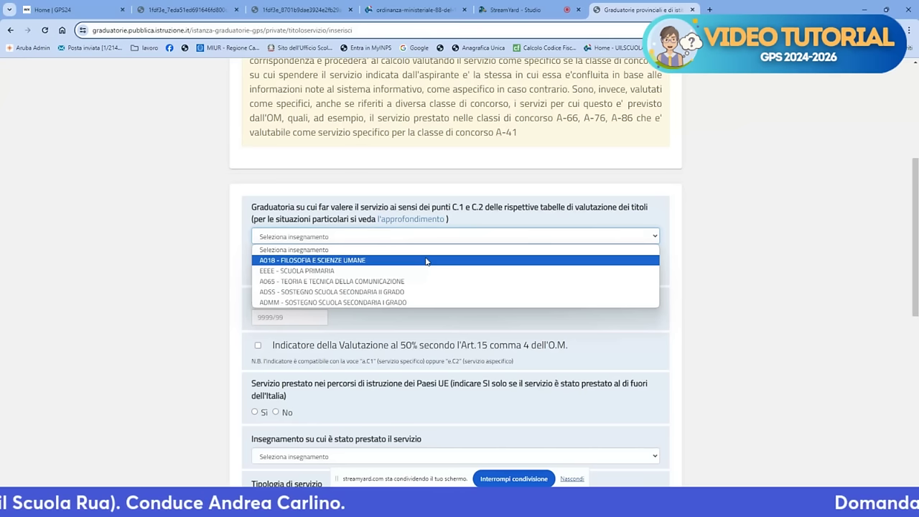
pyautogui.click(426, 262)
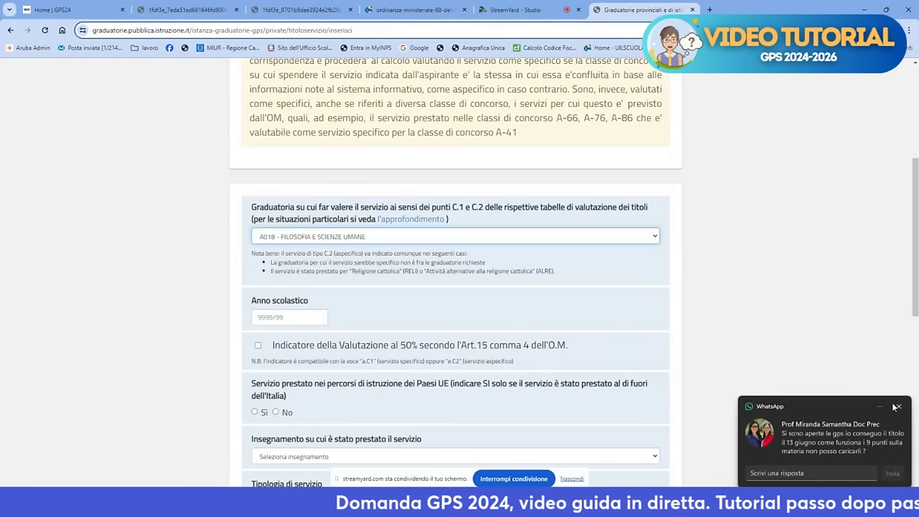
# Enter school year 2023/24 and answer No to service in EU-country schools
pyautogui.click(897, 407)
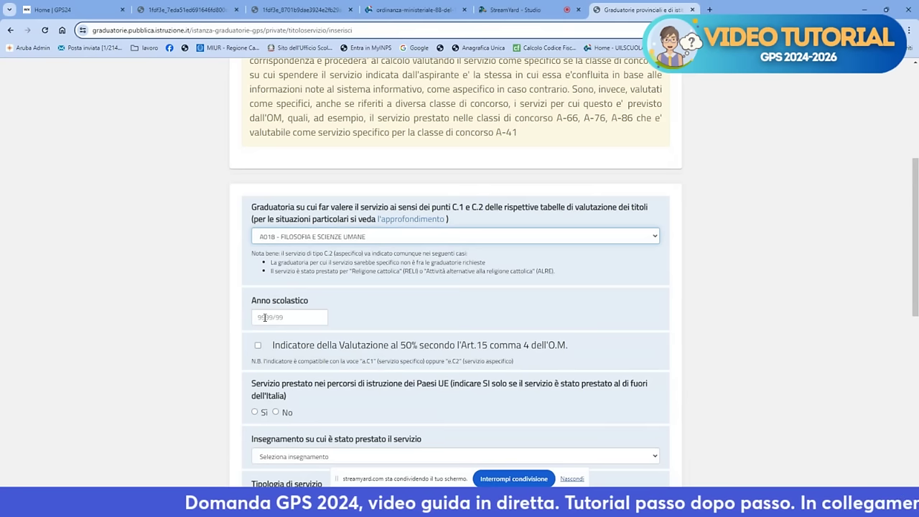
pyautogui.click(264, 318)
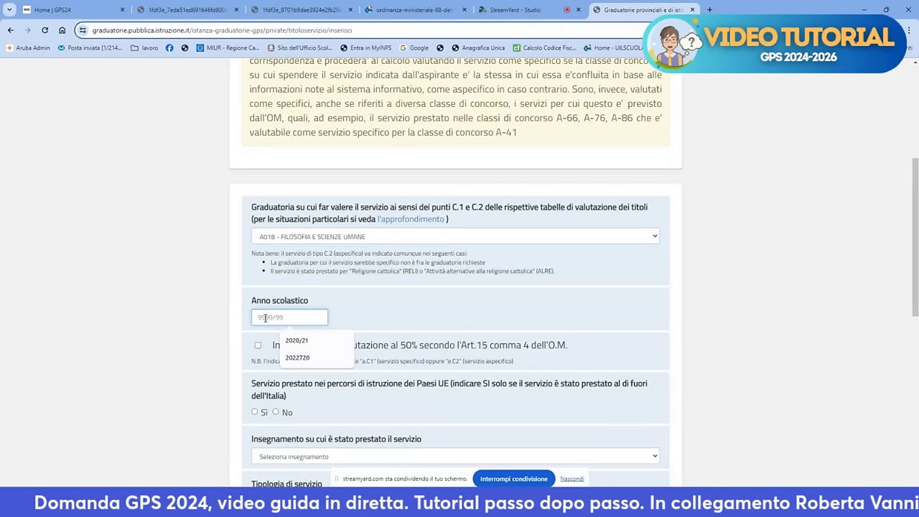
pyautogui.write('20')
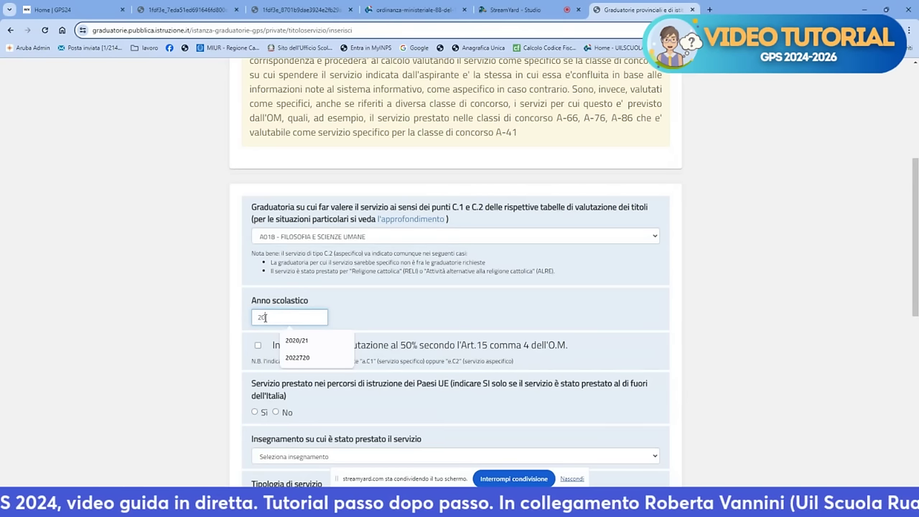
pyautogui.write('23')
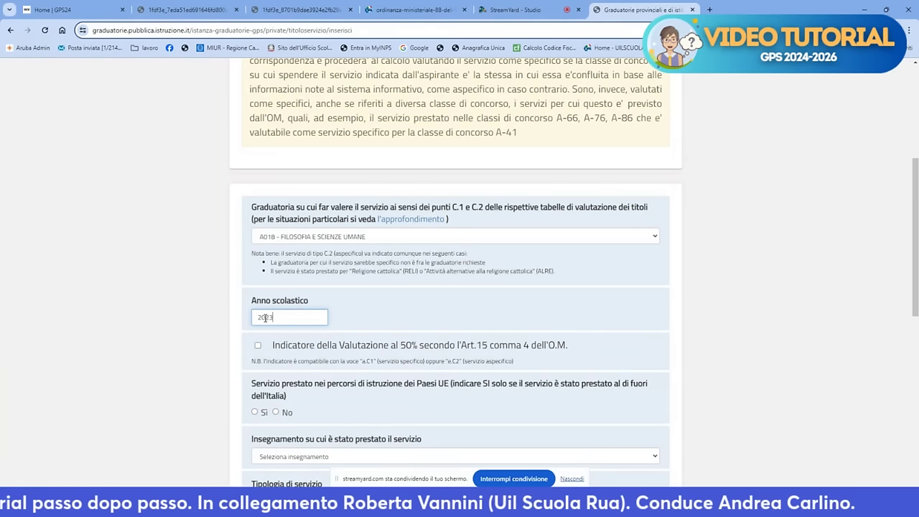
pyautogui.write('/24')
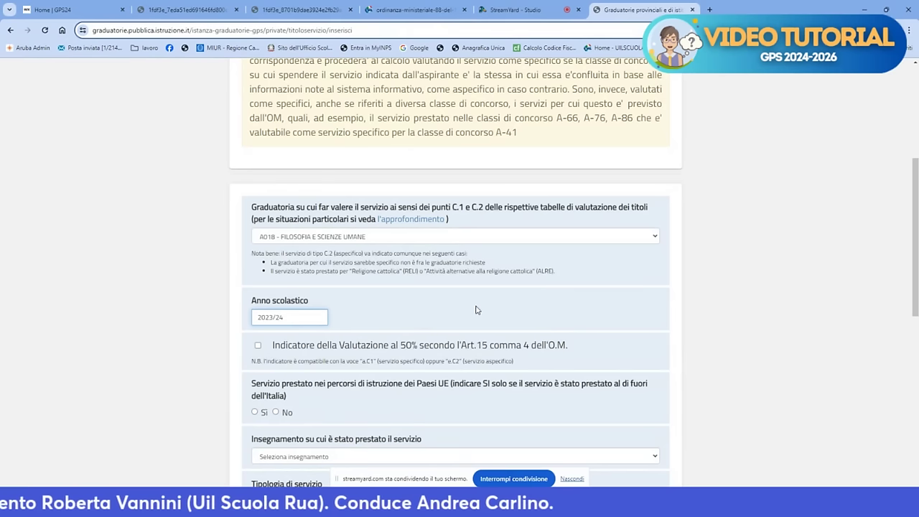
pyautogui.scroll(-2, 319, 346)
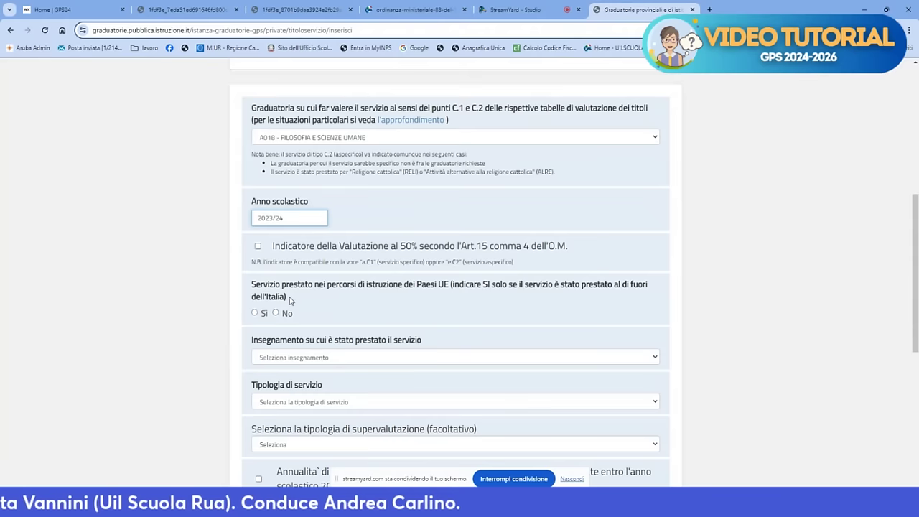
pyautogui.scroll(-1, 289, 302)
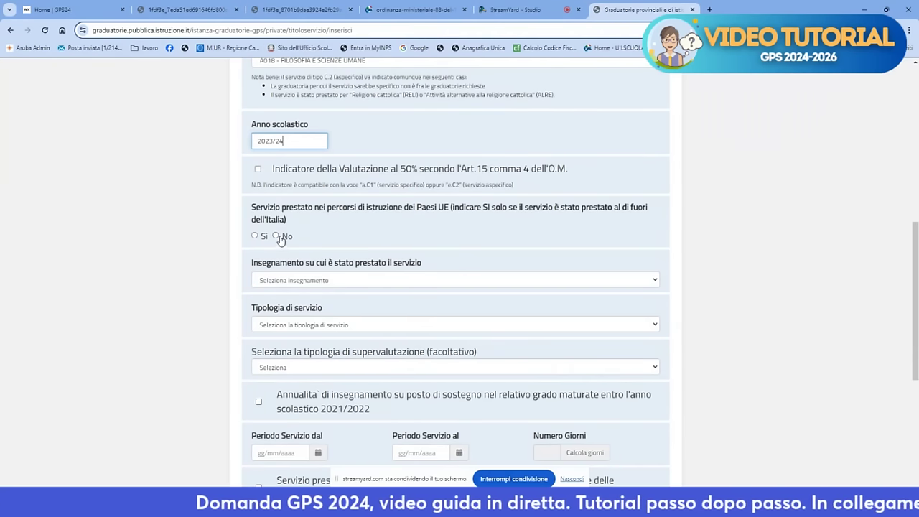
pyautogui.click(275, 237)
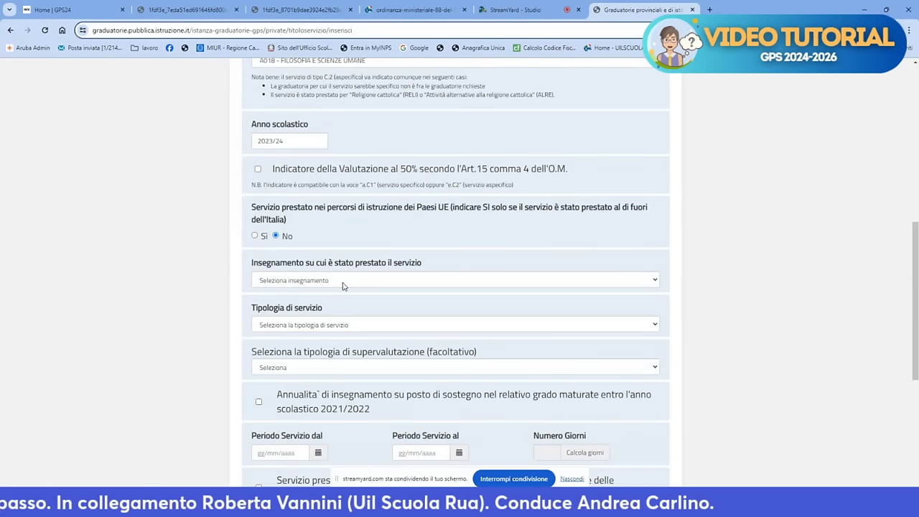
pyautogui.click(343, 284)
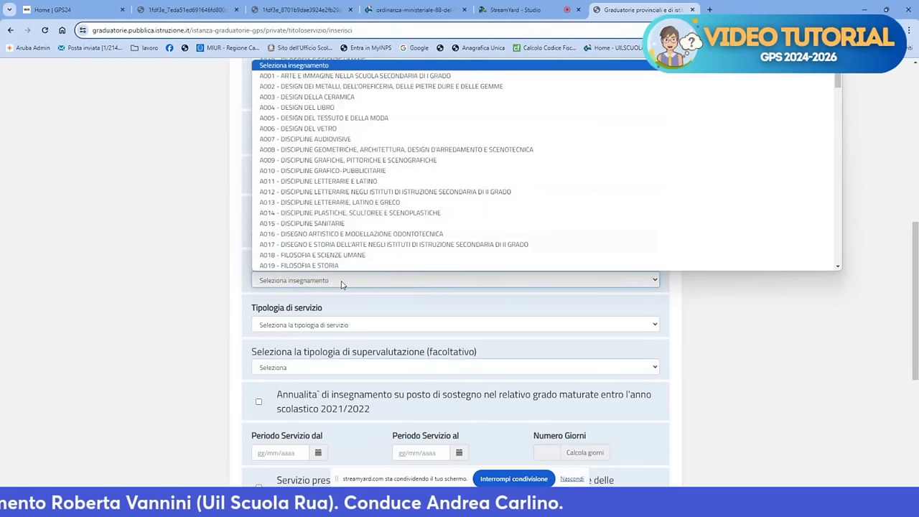
# Pick EEEE - SCUOLA PRIMARIA as teaching and a.C1 national school institutions as service type
pyautogui.press('End')
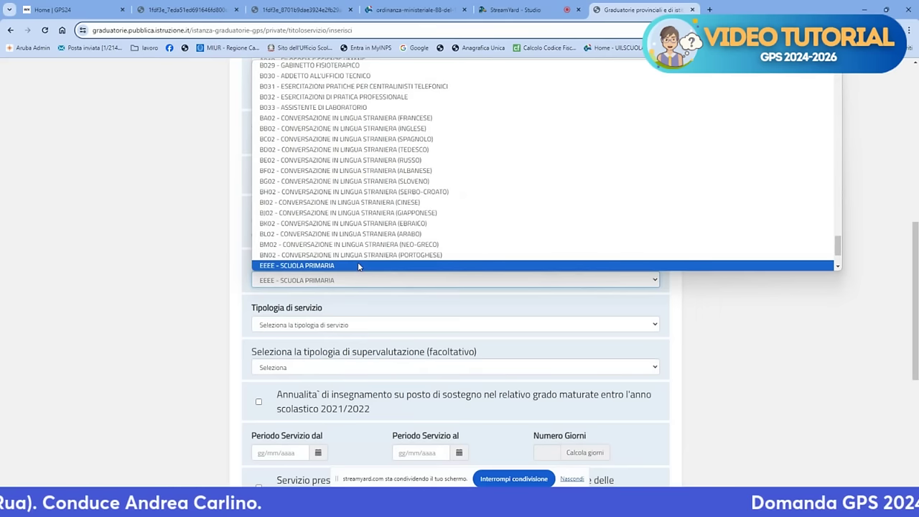
pyautogui.click(359, 265)
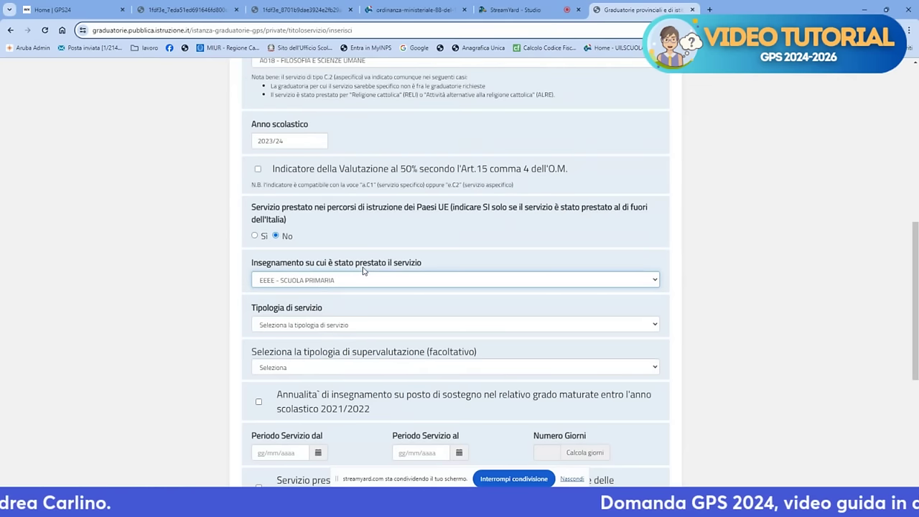
pyautogui.click(400, 326)
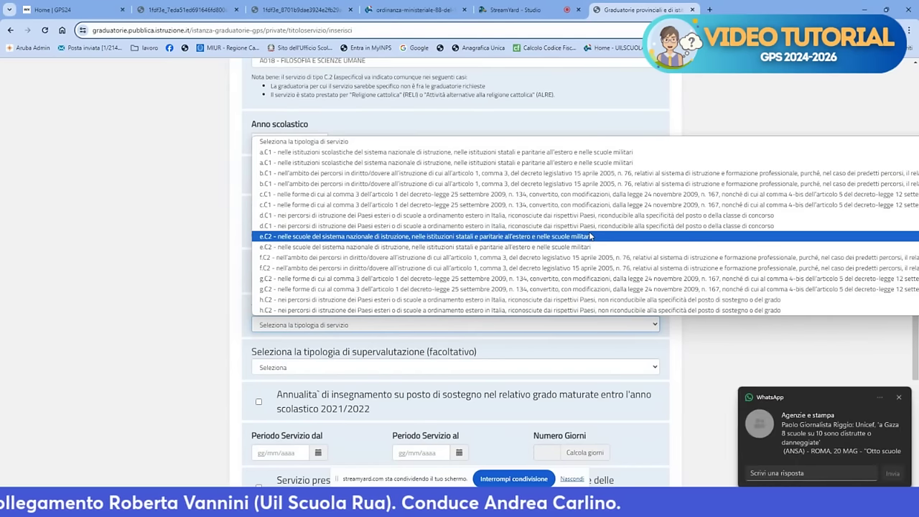
pyautogui.click(899, 398)
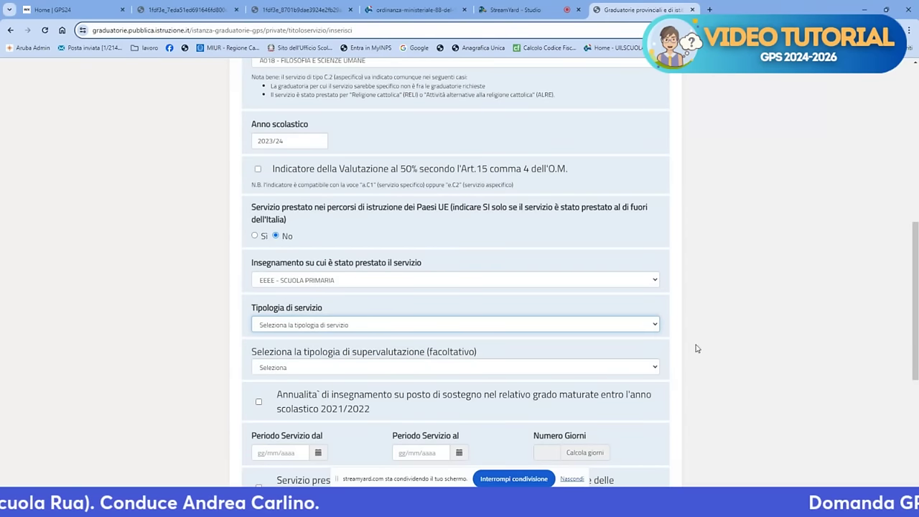
pyautogui.click(655, 328)
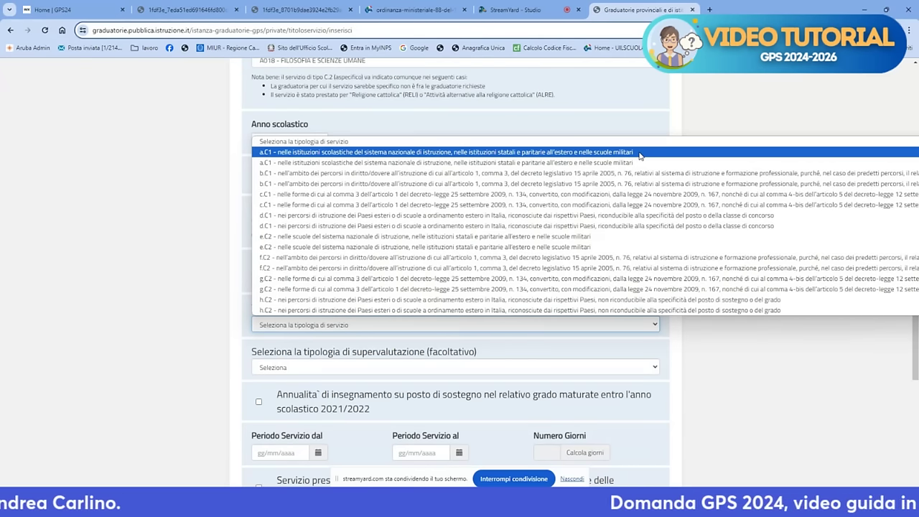
pyautogui.click(640, 152)
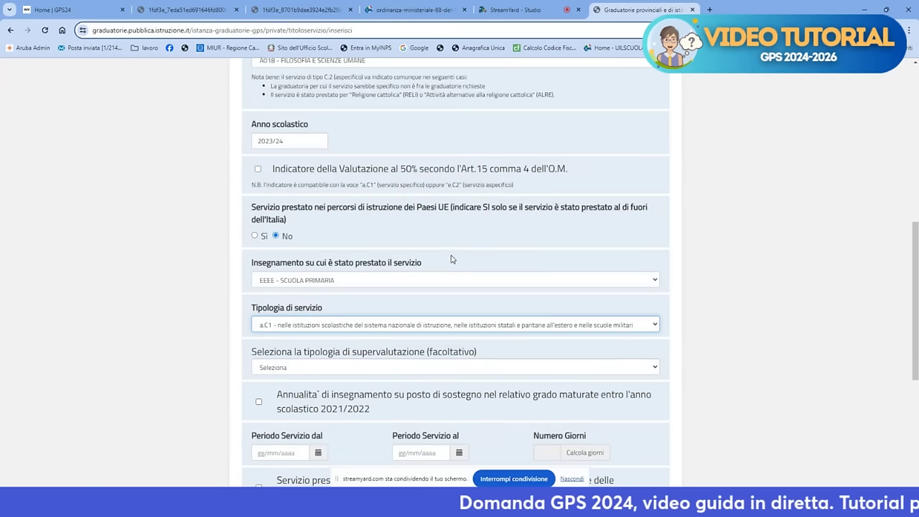
# Enter the service period 01/09/2023 to 10/06/2024 so Numero Giorni shows 284
pyautogui.scroll(-2, 384, 272)
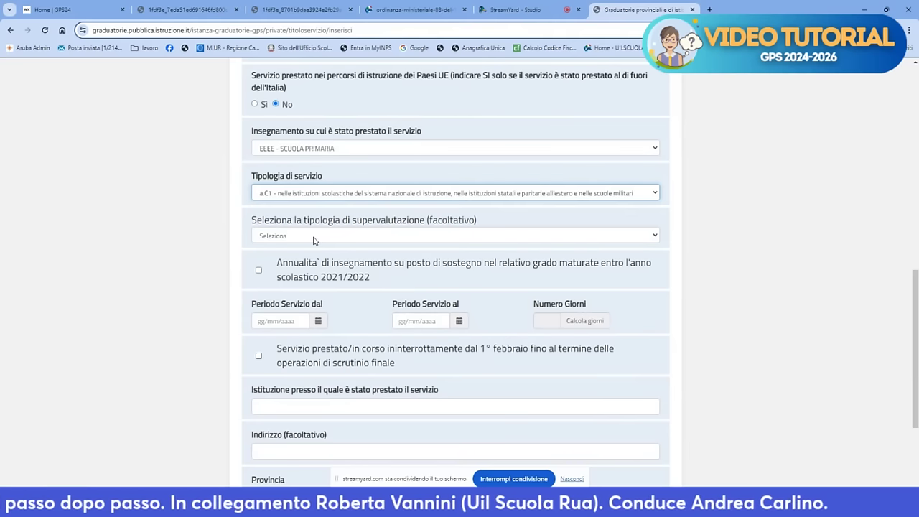
pyautogui.click(313, 237)
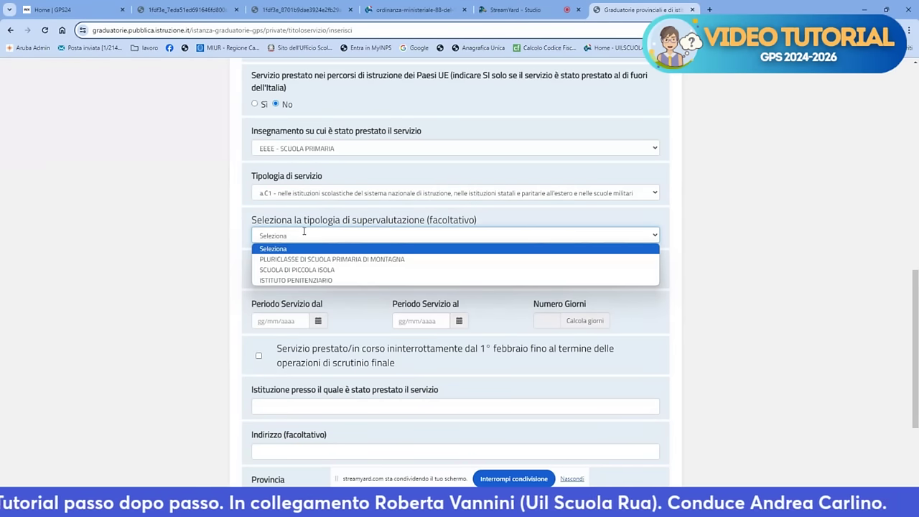
pyautogui.click(274, 322)
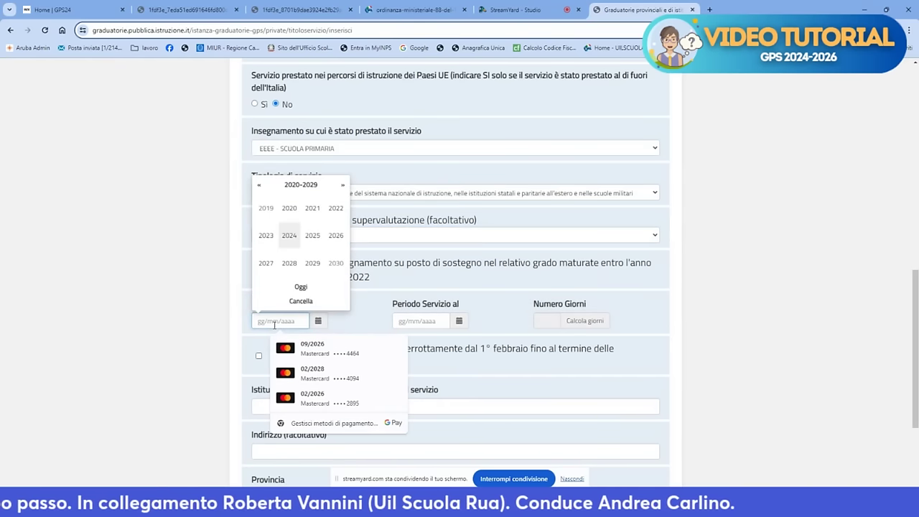
pyautogui.write('01')
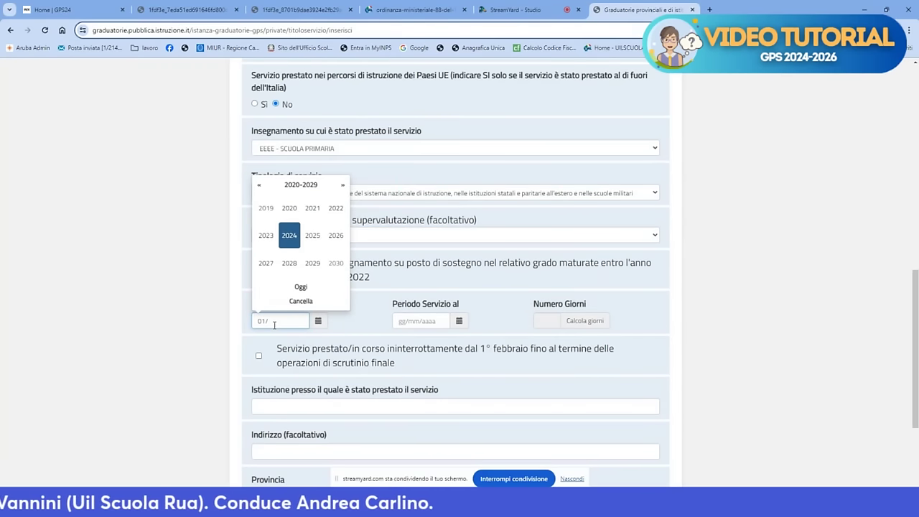
pyautogui.write('/09')
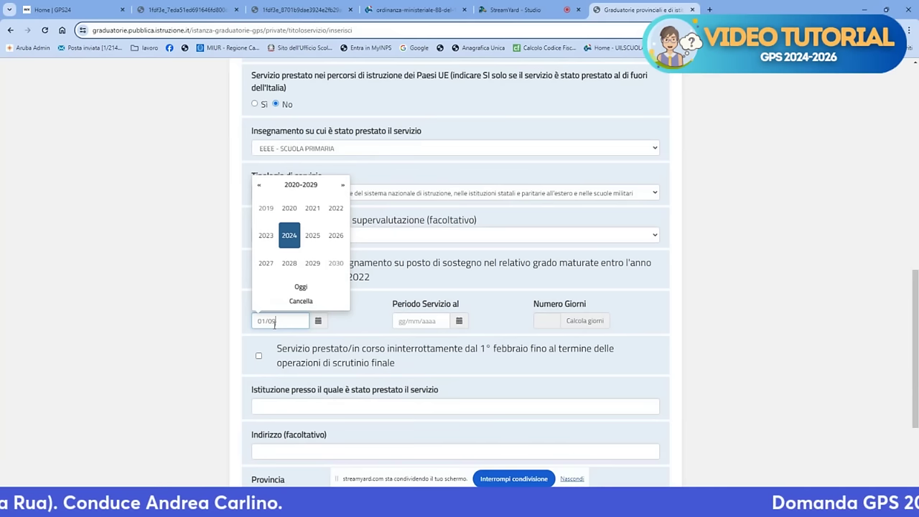
pyautogui.write('/2023')
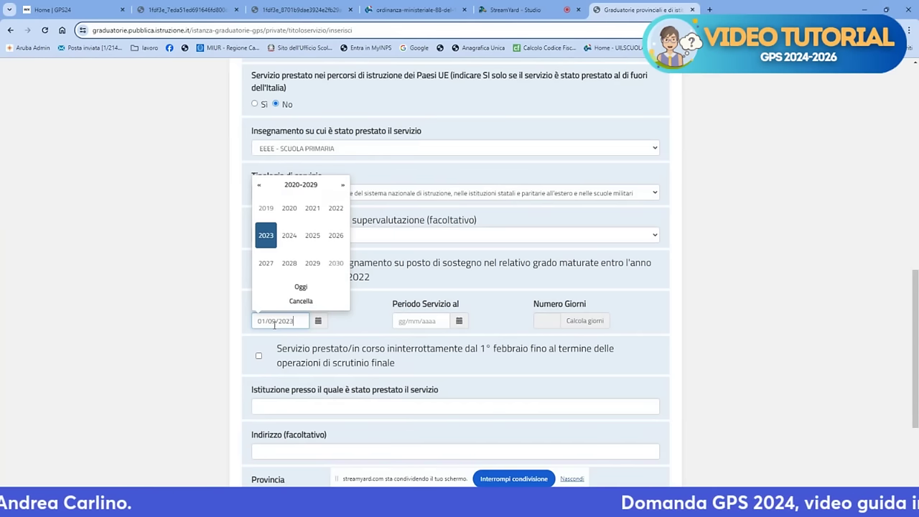
pyautogui.click(422, 321)
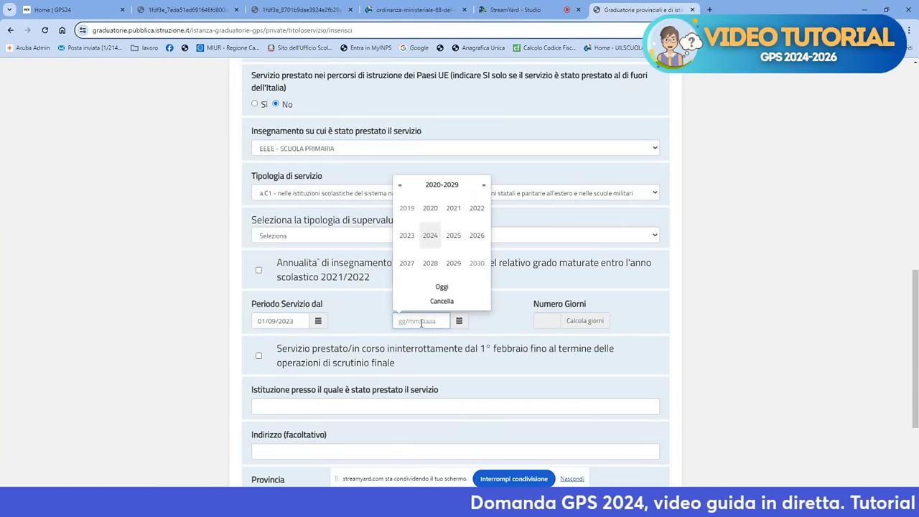
pyautogui.write('10')
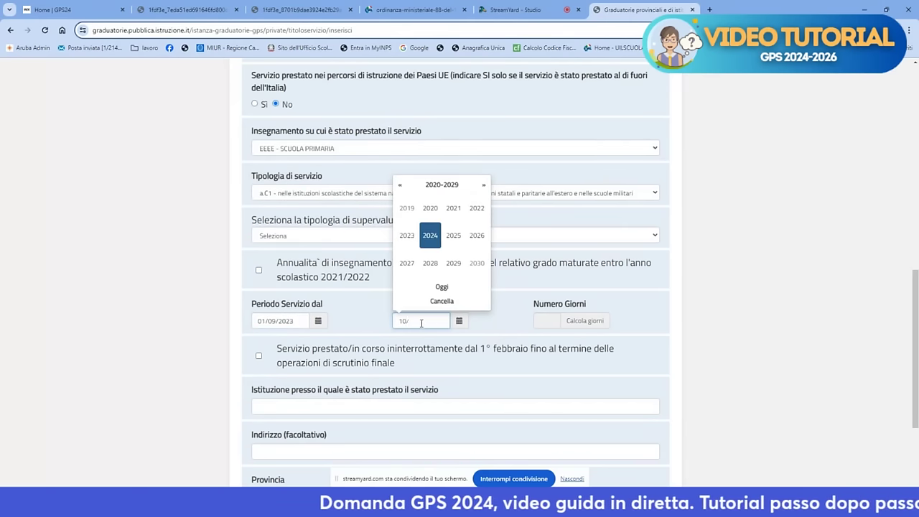
pyautogui.write('/06')
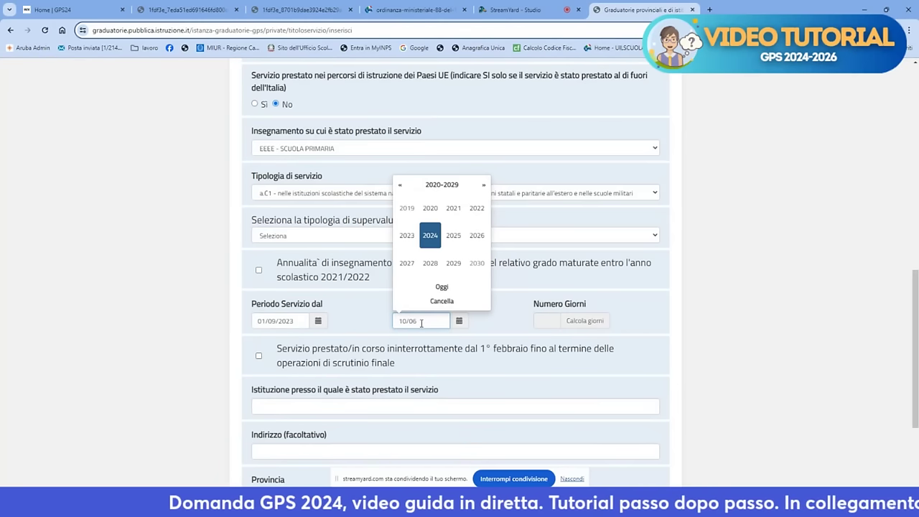
pyautogui.write('/')
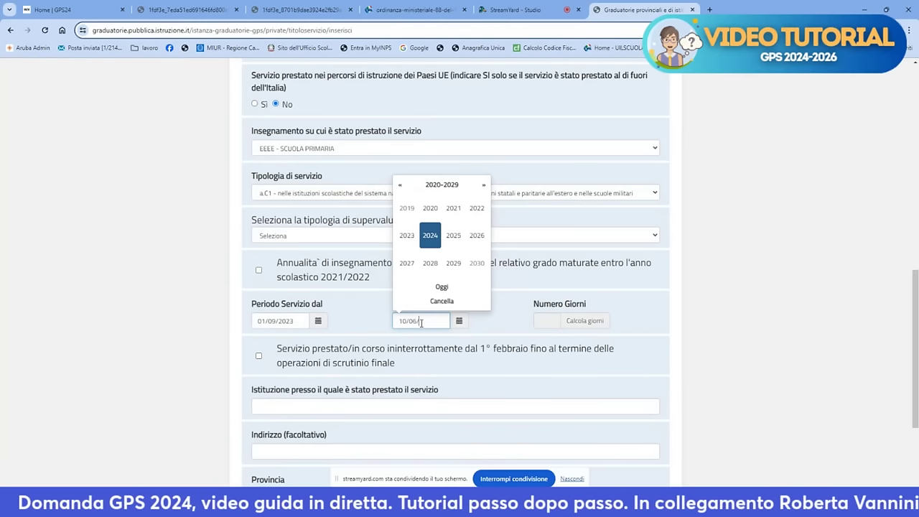
pyautogui.write('20')
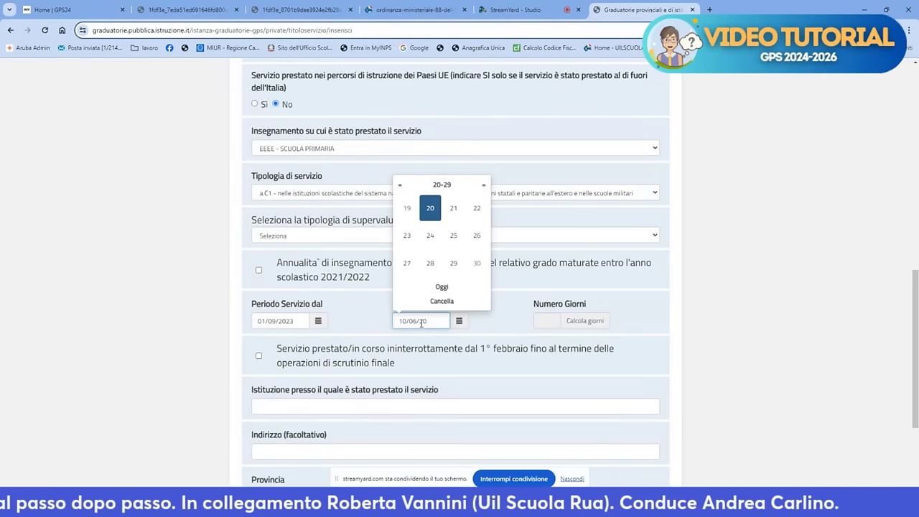
pyautogui.write('24')
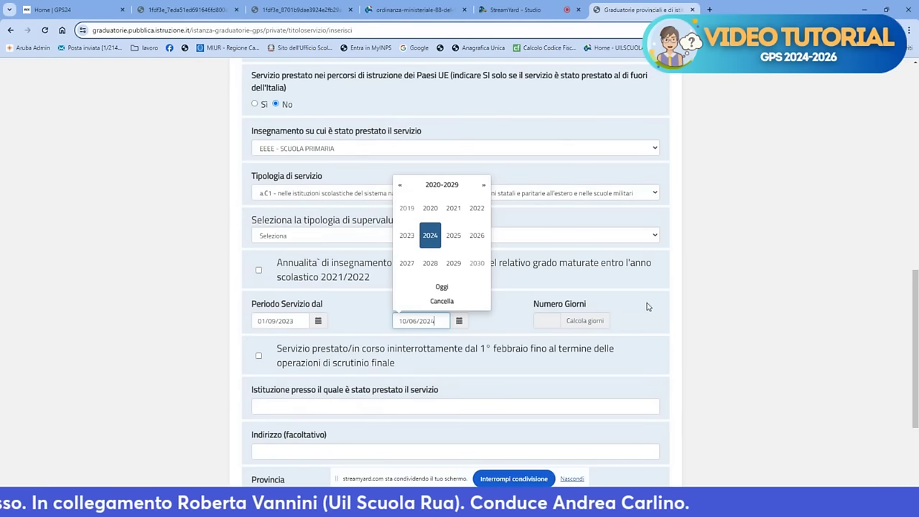
pyautogui.click(667, 308)
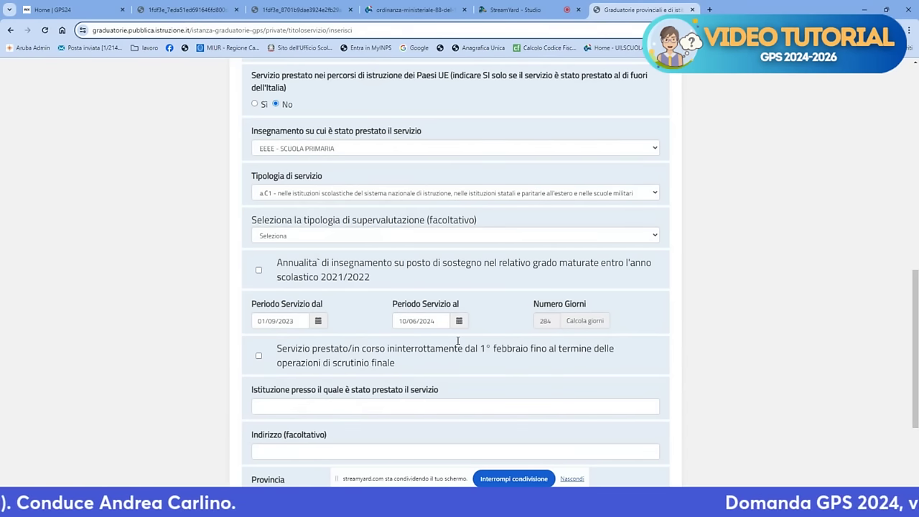
# Type 'ffff' as the Istituzione name
pyautogui.scroll(-3, 457, 341)
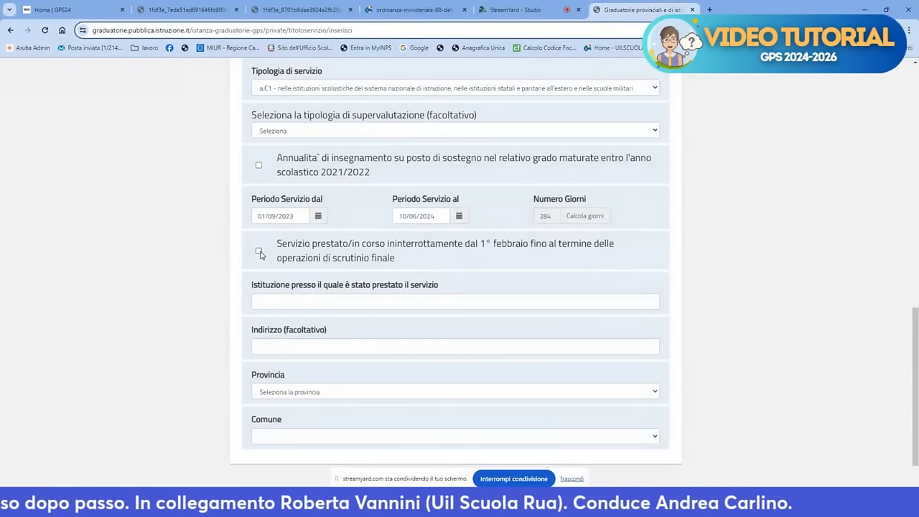
pyautogui.click(265, 302)
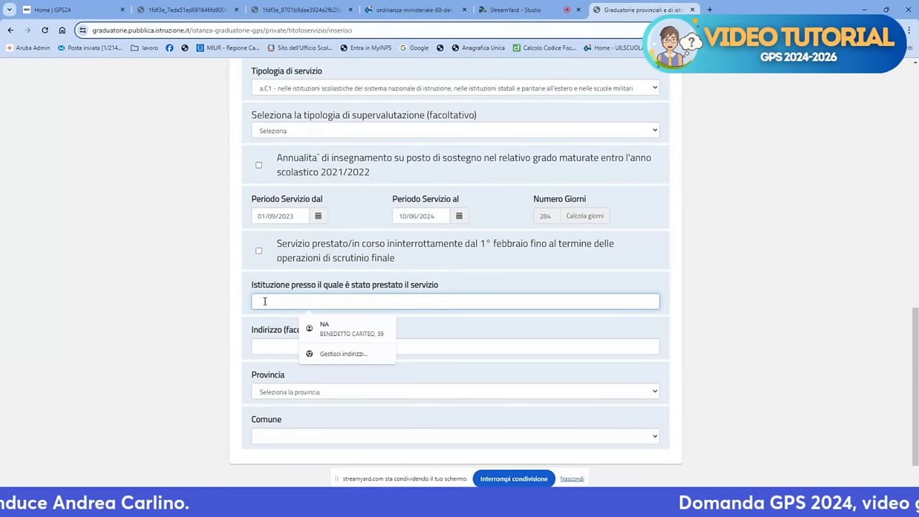
pyautogui.write('ffff')
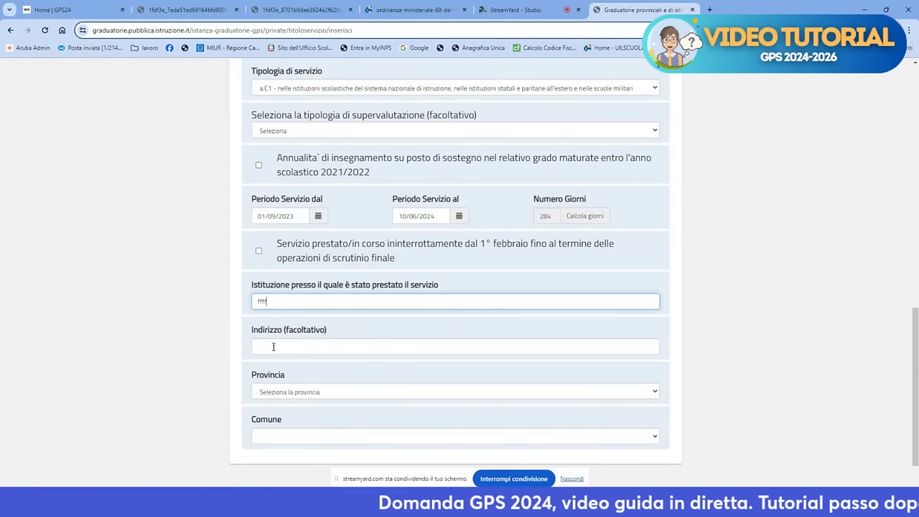
# Set Provincia and Comune to NAPOLI and save the service with Inserisci
pyautogui.click(288, 391)
pyautogui.press('n')
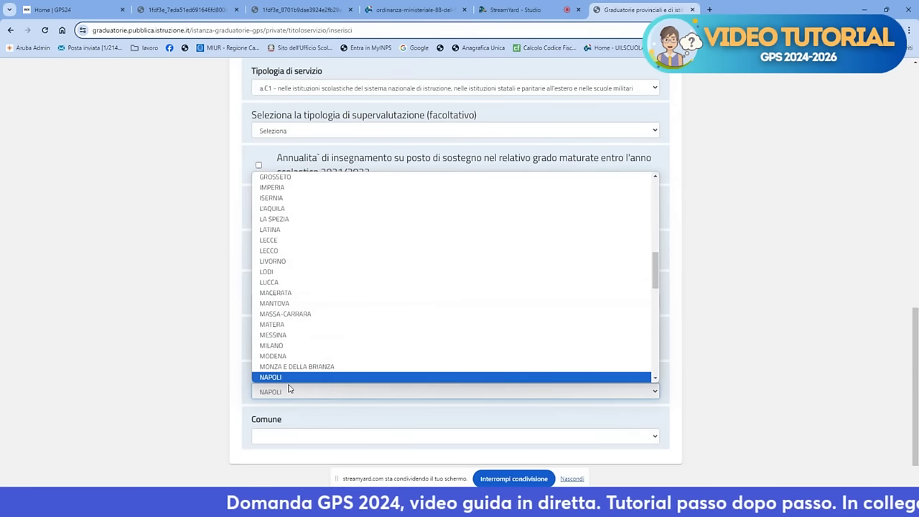
pyautogui.click(289, 378)
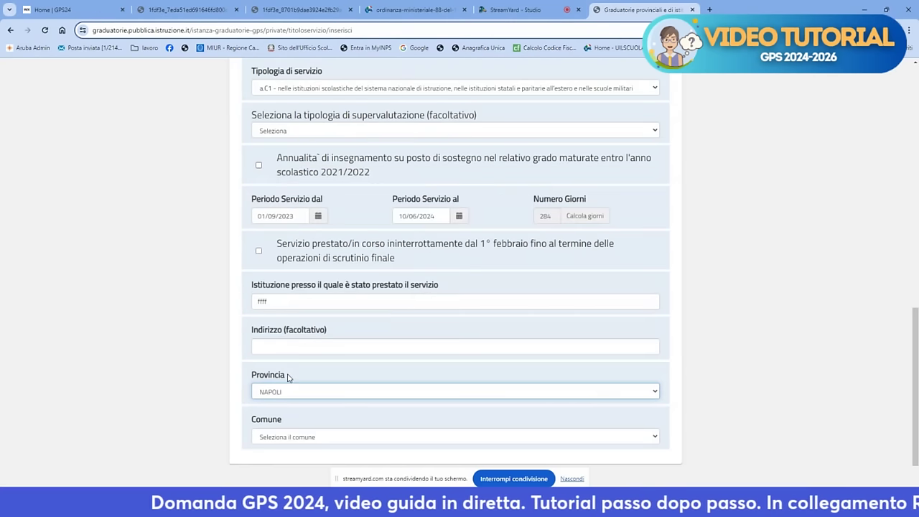
pyautogui.click(288, 436)
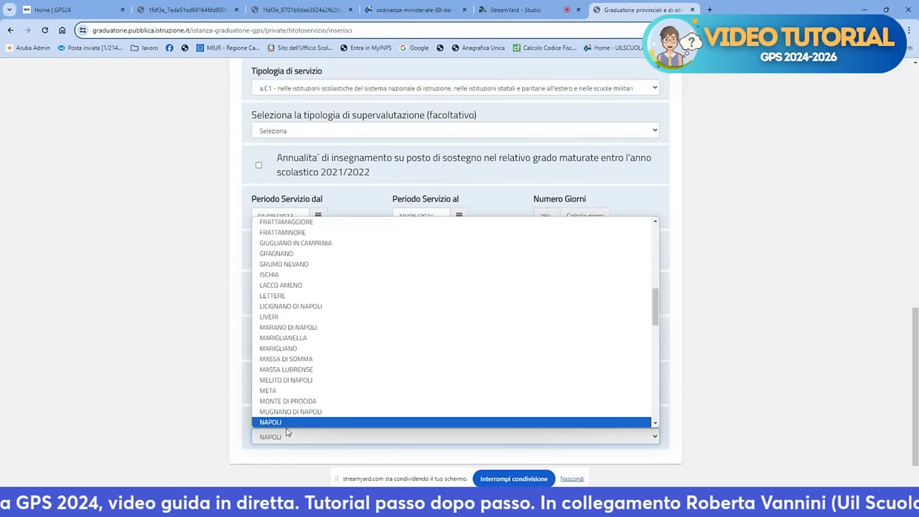
pyautogui.click(286, 436)
pyautogui.scroll(-1, 419, 435)
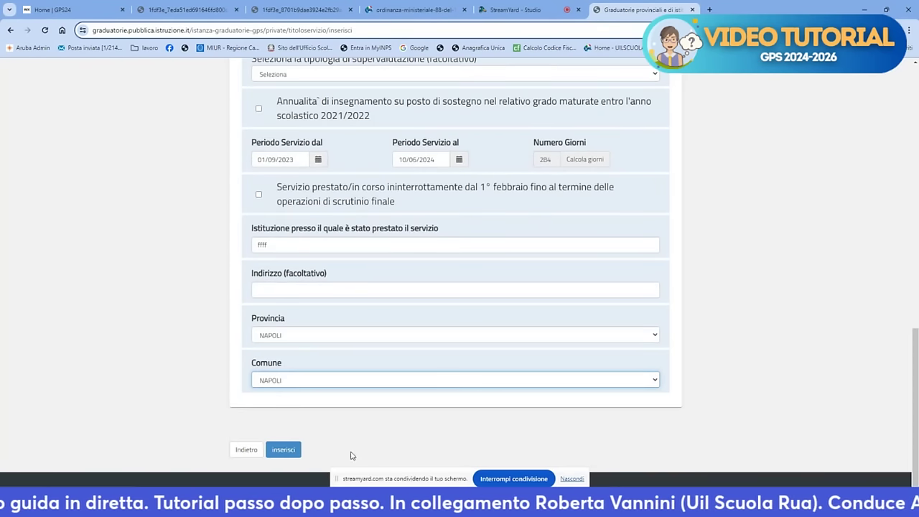
pyautogui.click(283, 450)
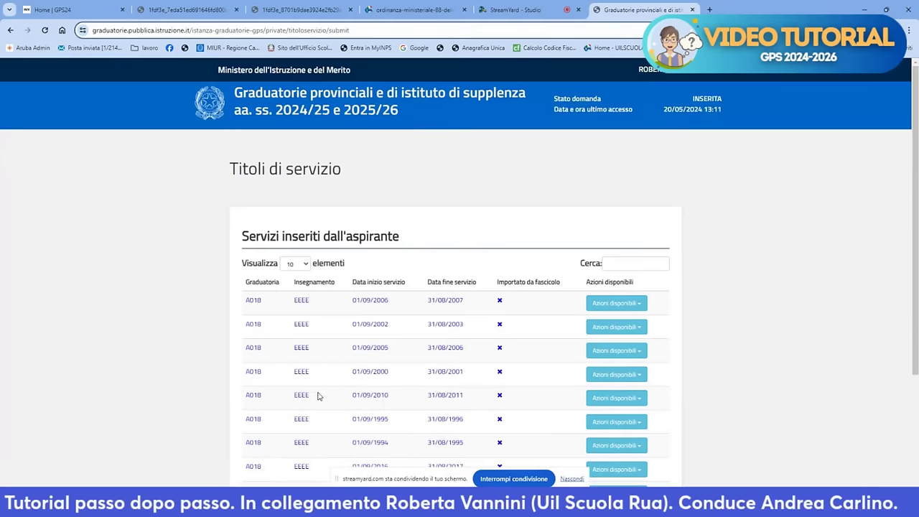
# Go back to the application overview and open the Titoli di riserva insertion form
pyautogui.scroll(-2, 283, 448)
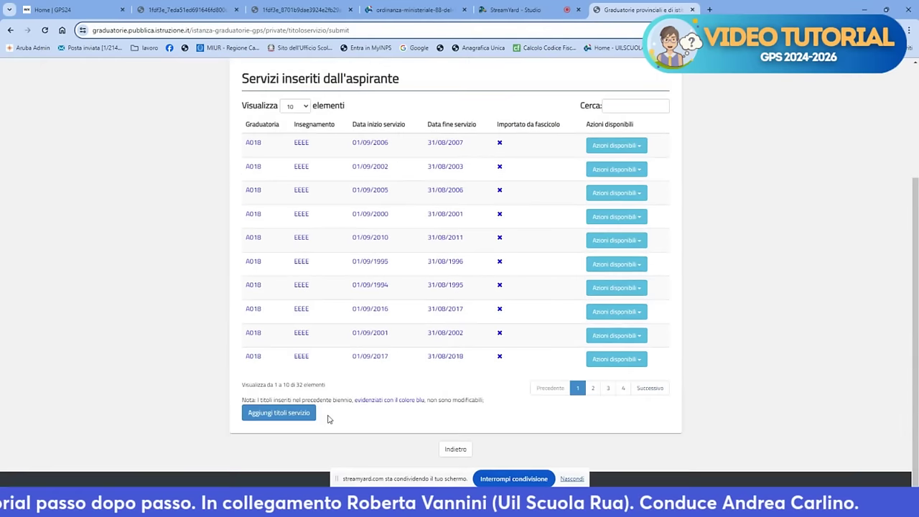
pyautogui.click(454, 449)
pyautogui.scroll(-2, 456, 377)
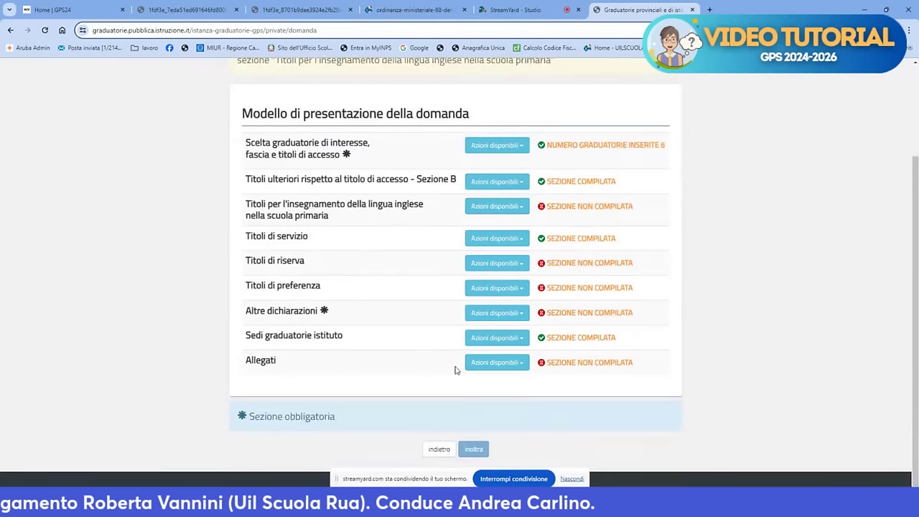
pyautogui.click(503, 264)
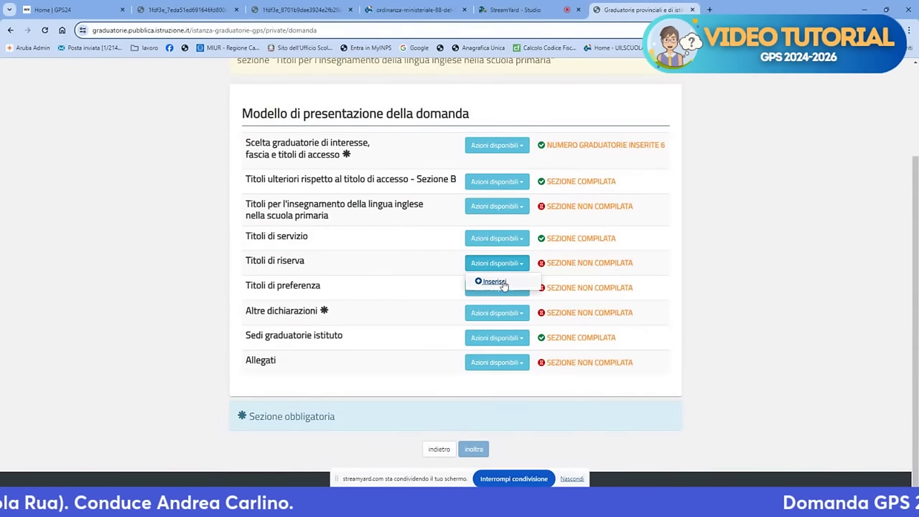
pyautogui.click(501, 283)
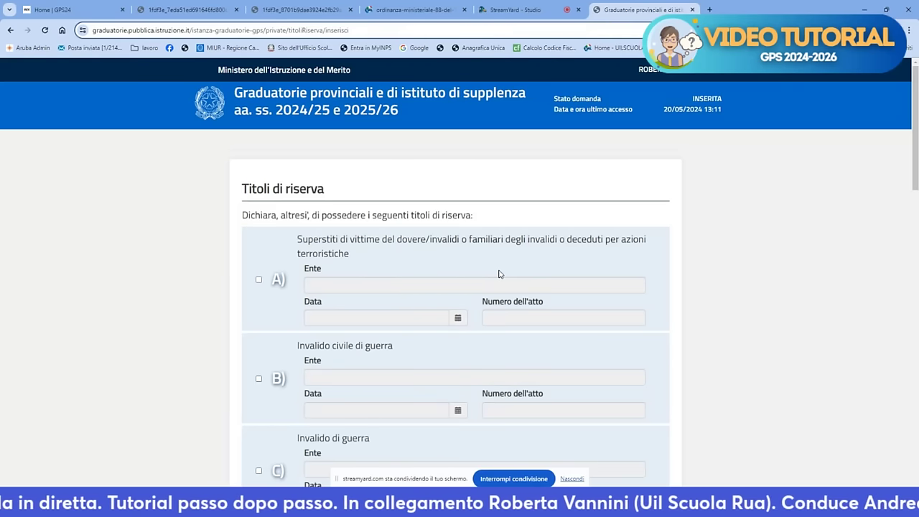
# Tick N) Invalido civile and enter 'inps' as the issuing Ente
pyautogui.scroll(-5, 500, 274)
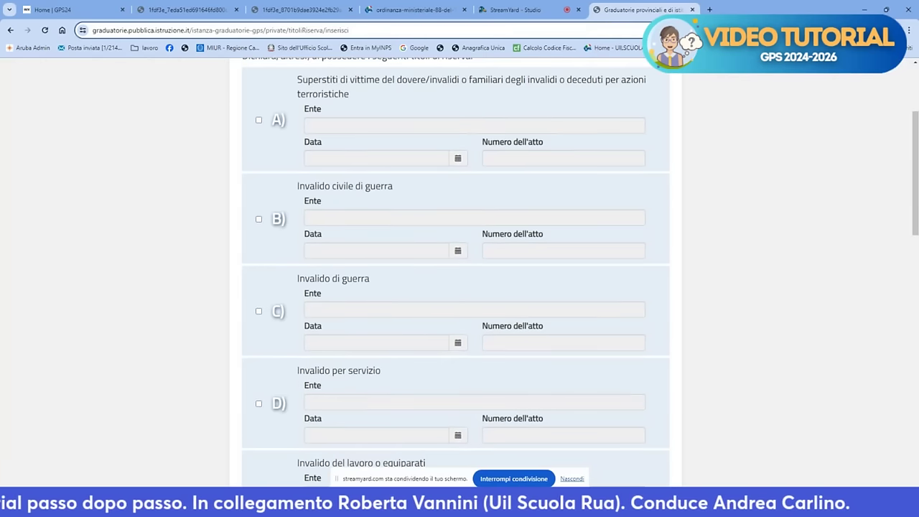
pyautogui.scroll(-3, 455, 273)
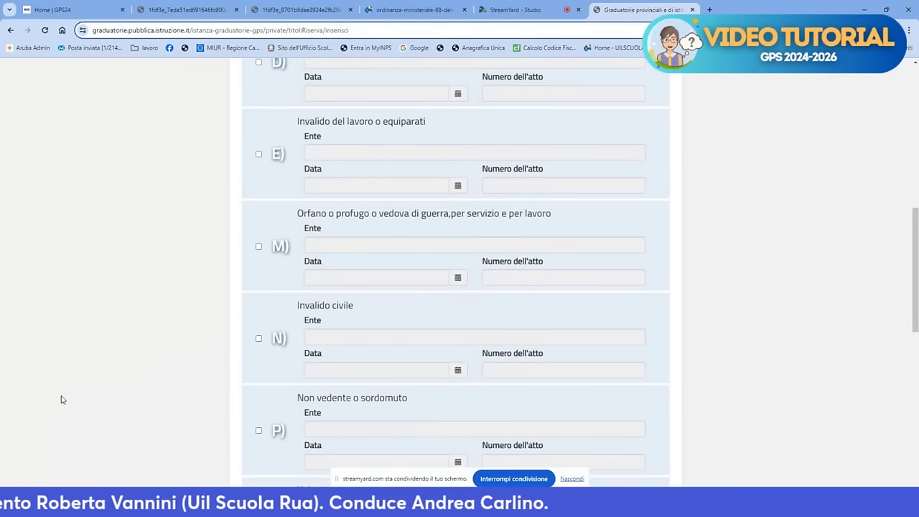
pyautogui.click(259, 338)
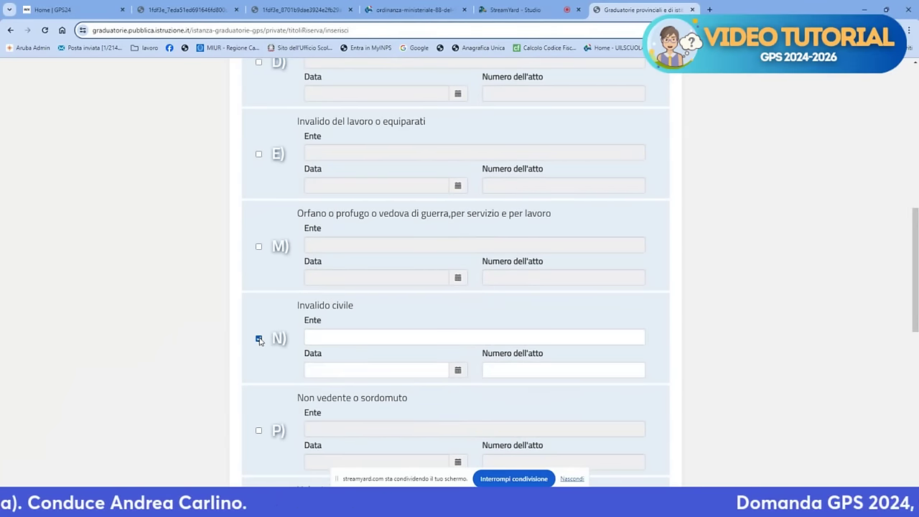
pyautogui.click(332, 338)
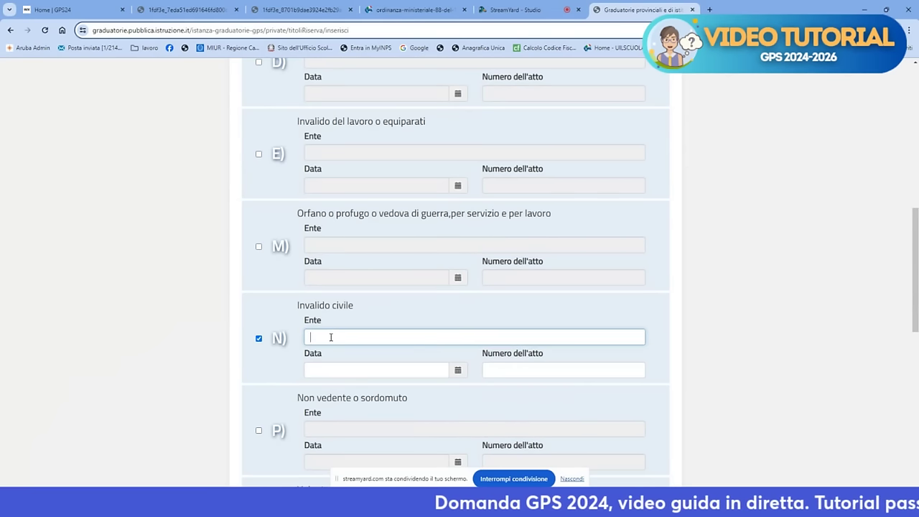
pyautogui.write('in')
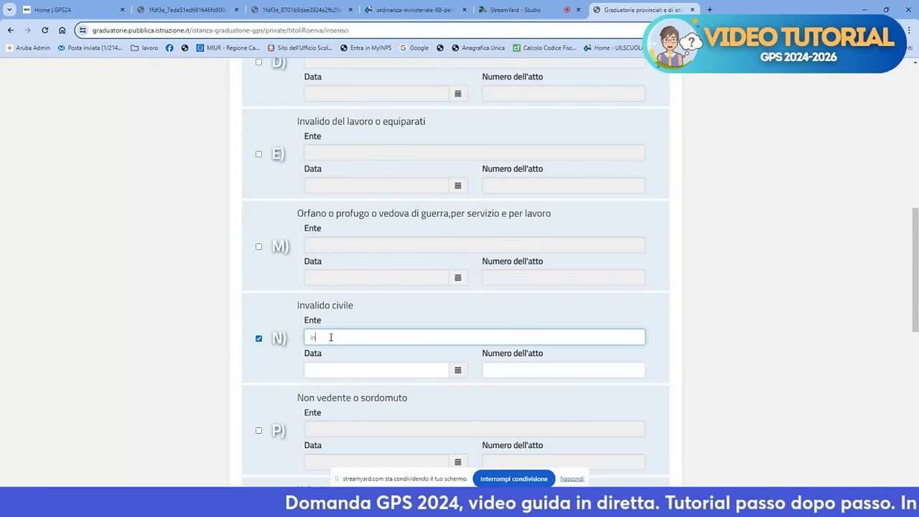
pyautogui.write('ps')
pyautogui.press('BackSpace')
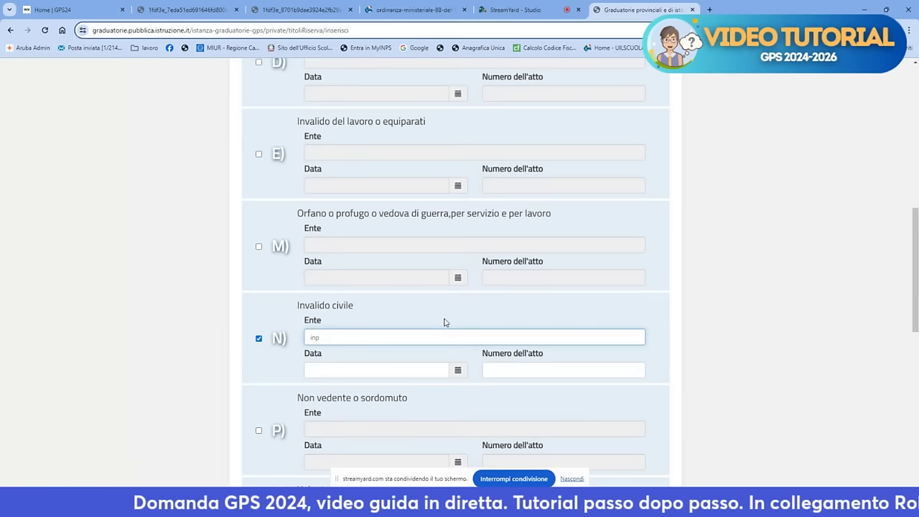
pyautogui.write('s')
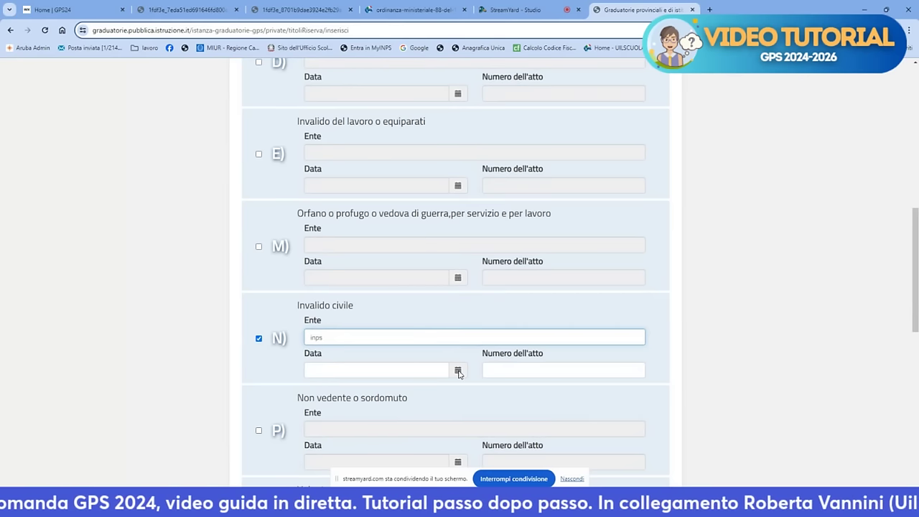
# Set the certificate date to 18/05/2022 and fill in the act number
pyautogui.click(458, 370)
pyautogui.click(388, 257)
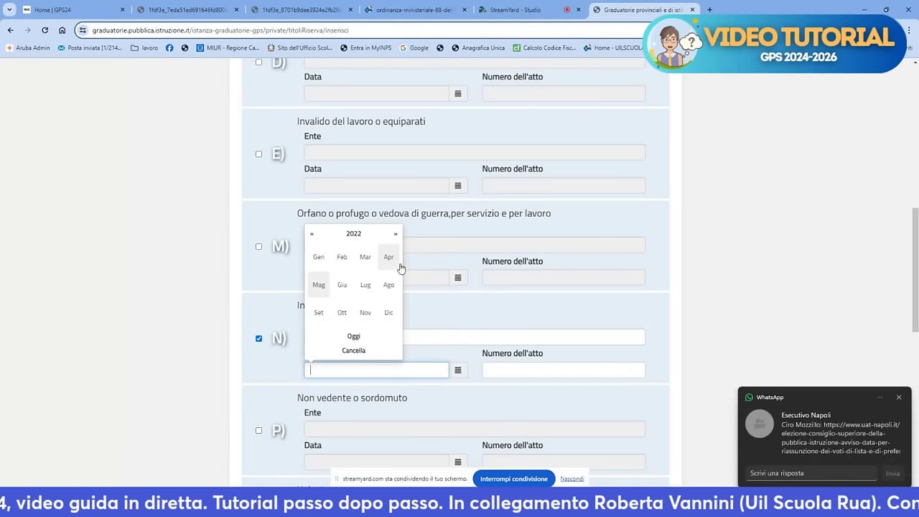
pyautogui.click(898, 399)
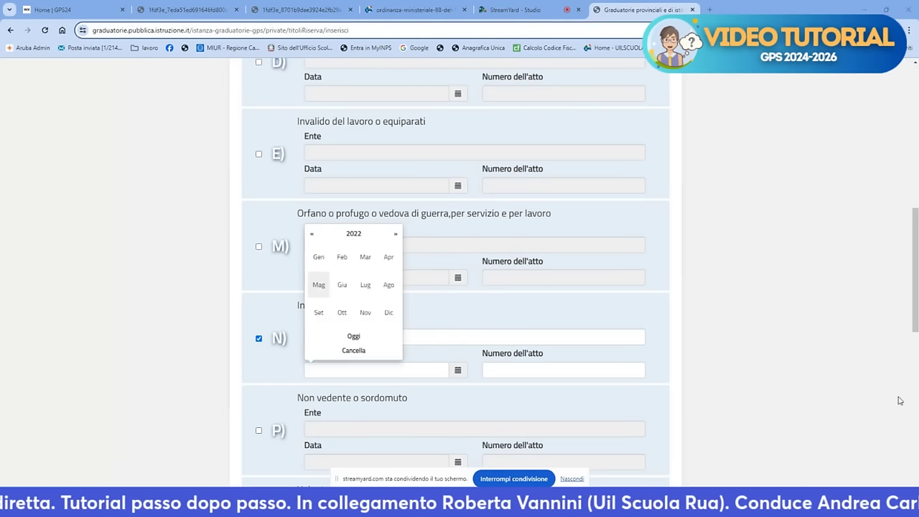
pyautogui.click(324, 286)
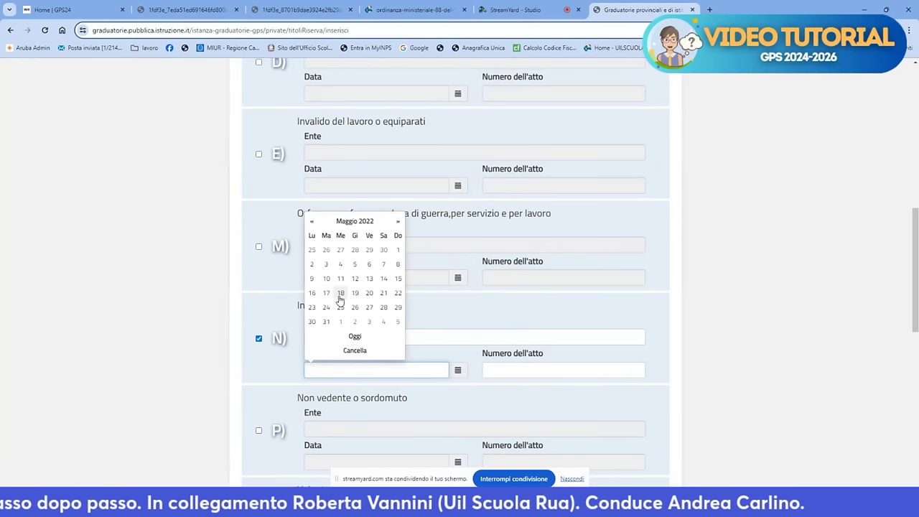
pyautogui.click(342, 300)
pyautogui.click(532, 370)
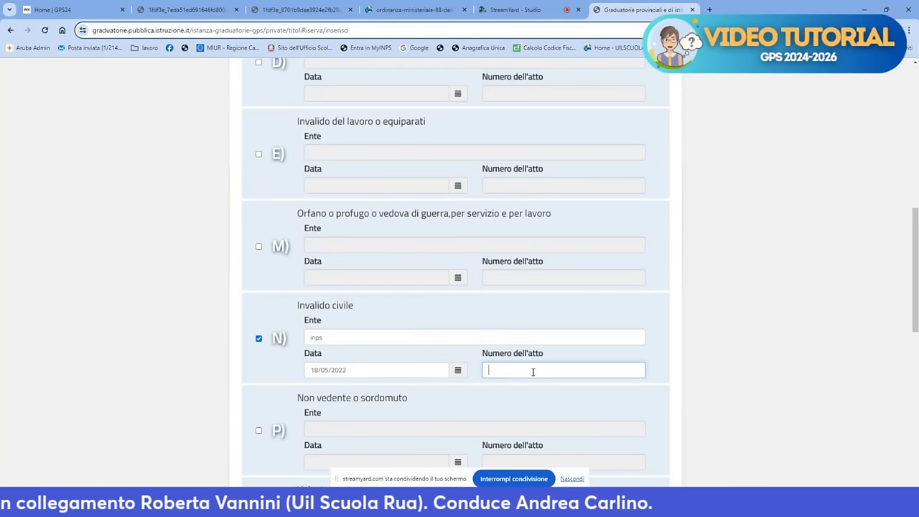
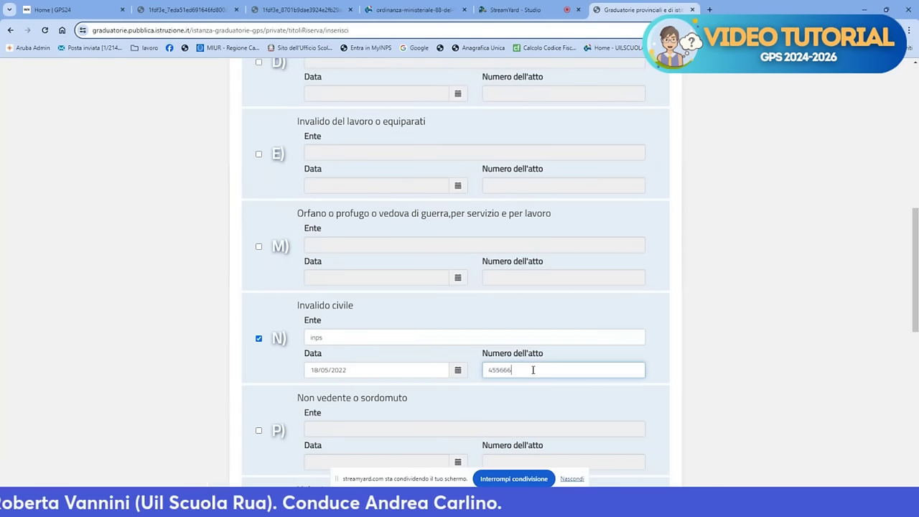
pyautogui.scroll(-10, 532, 359)
pyautogui.scroll(7, 521, 343)
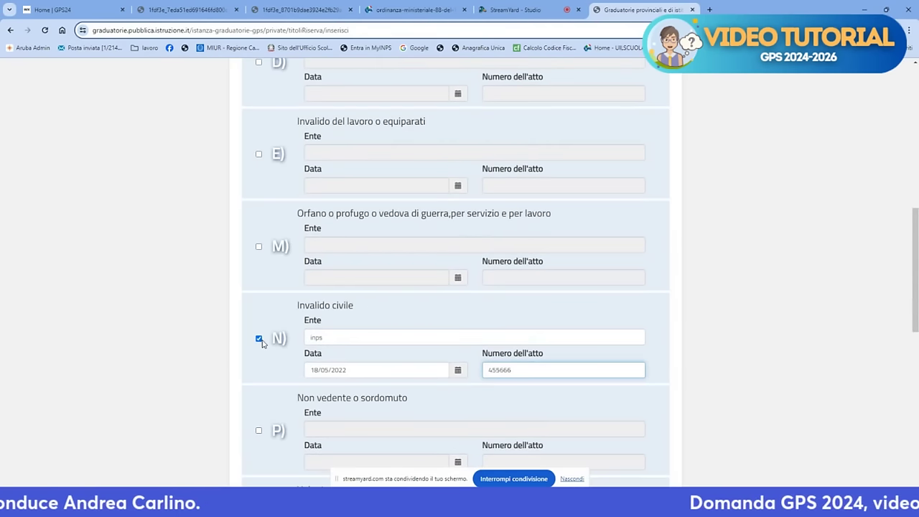
# Choose NAPOLI as the job-centre registration province, leaving registration details empty
pyautogui.scroll(-7, 263, 340)
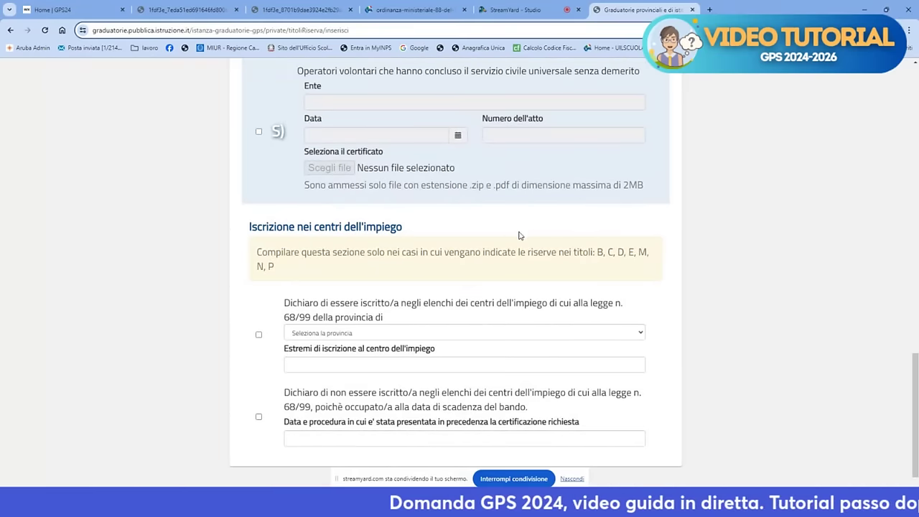
pyautogui.scroll(-1, 542, 237)
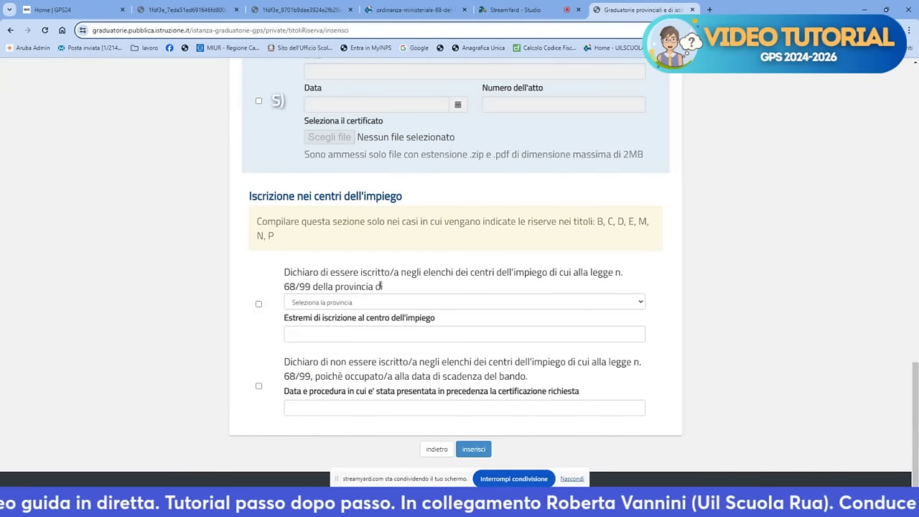
pyautogui.click(604, 308)
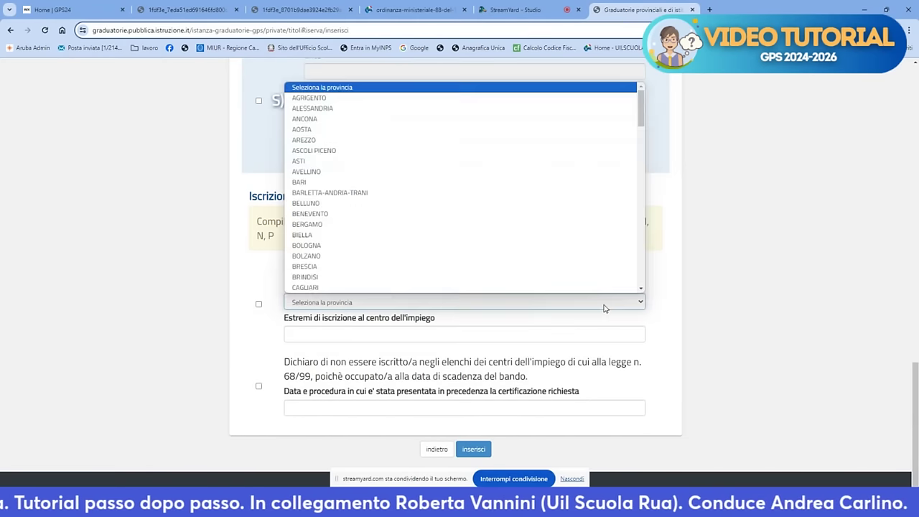
pyautogui.press('n')
pyautogui.press('Return')
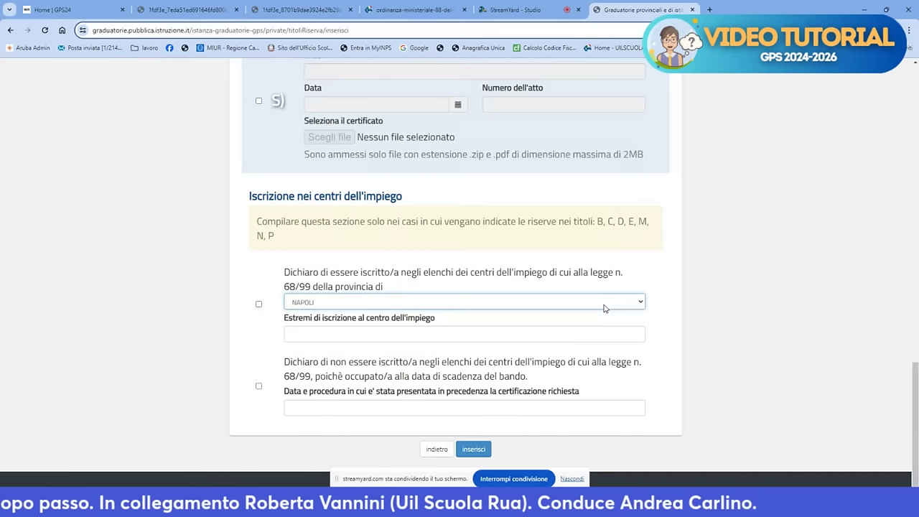
pyautogui.click(521, 334)
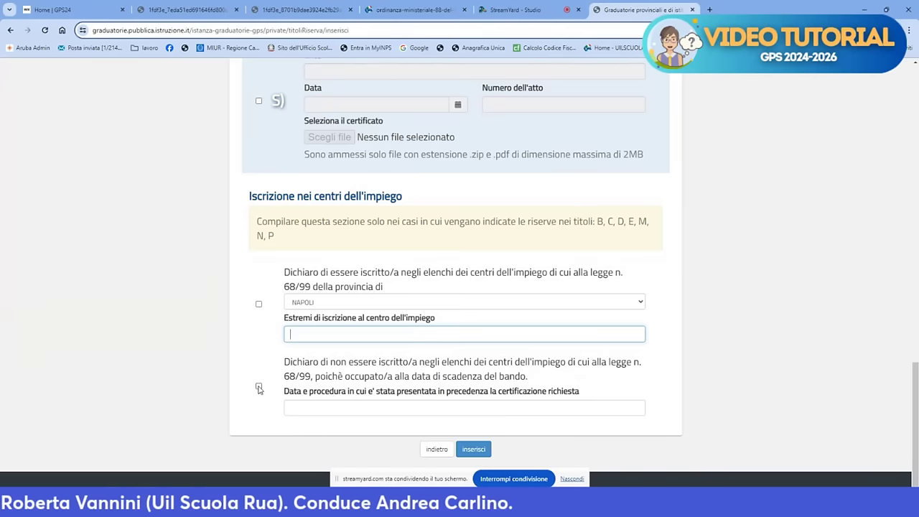
# Tick the 'Dichiaro di non essere iscritto' checkbox for being employed
pyautogui.click(259, 388)
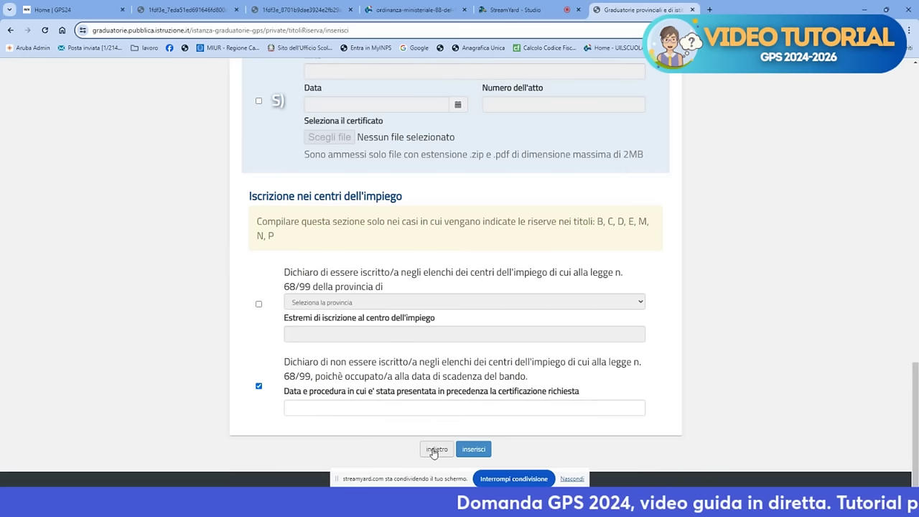
pyautogui.scroll(3, 418, 306)
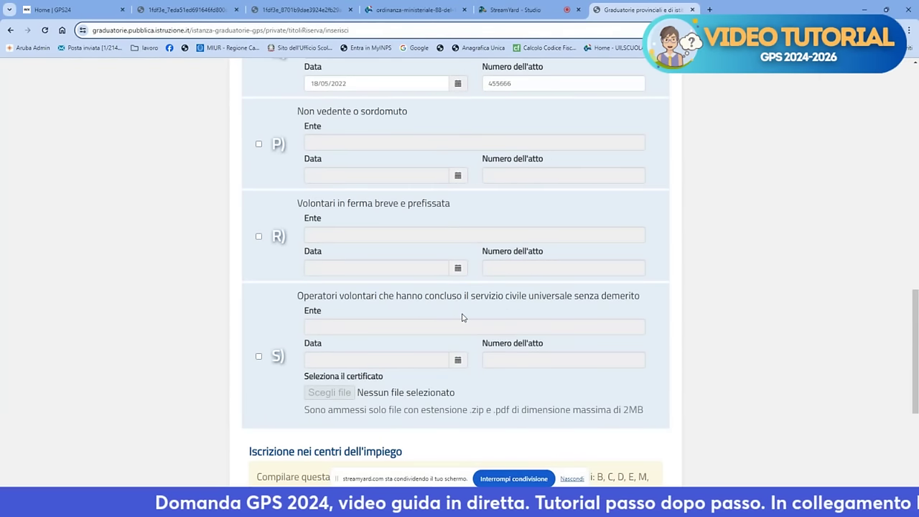
pyautogui.scroll(3, 462, 318)
pyautogui.scroll(-6, 456, 273)
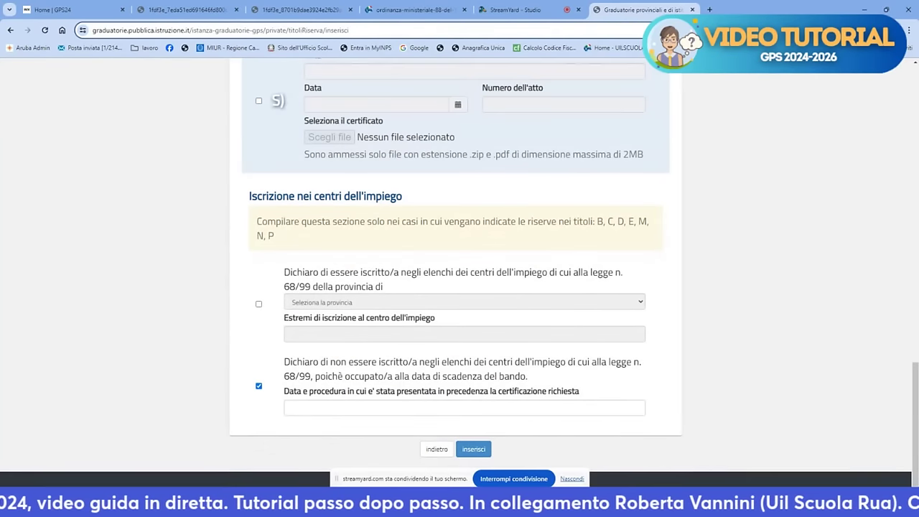
# Return to the overview and open the Titoli di preferenza entry form
pyautogui.click(435, 450)
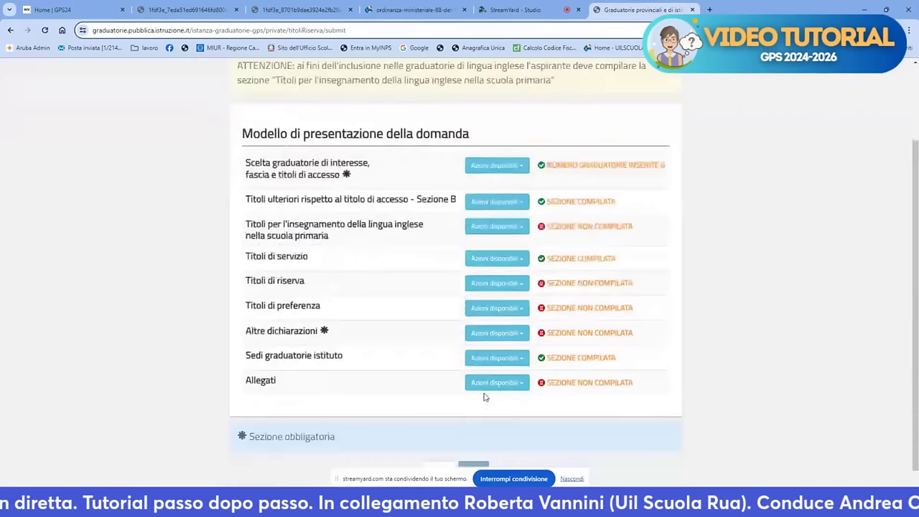
pyautogui.click(478, 288)
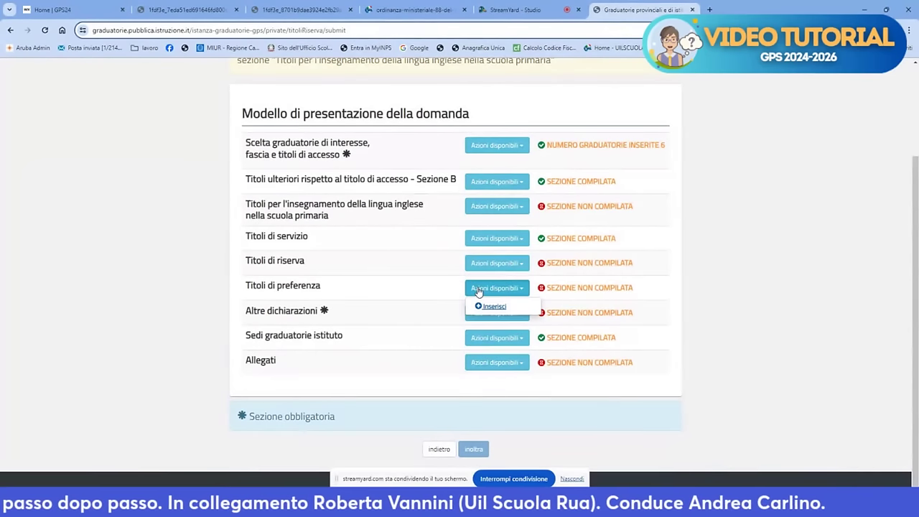
pyautogui.click(491, 307)
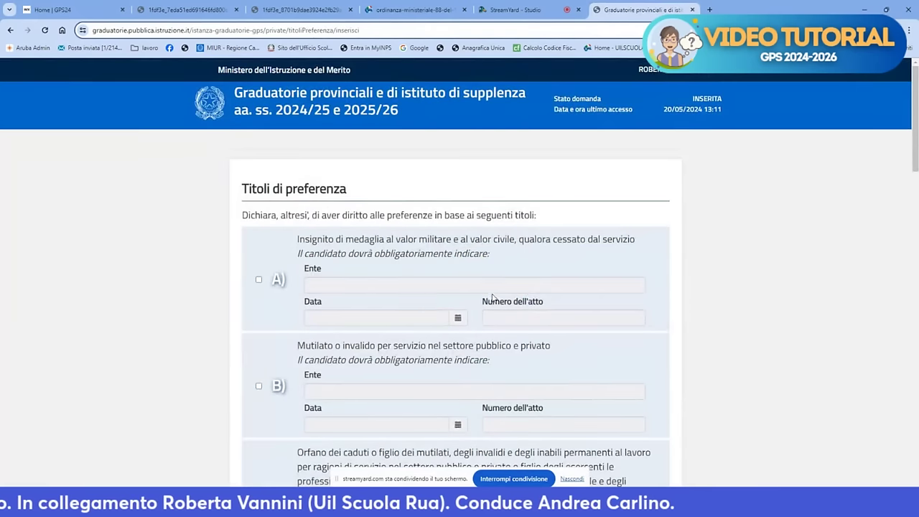
# Tick preference title E) Figli a carico and enter 2 dependent children
pyautogui.scroll(-3, 492, 295)
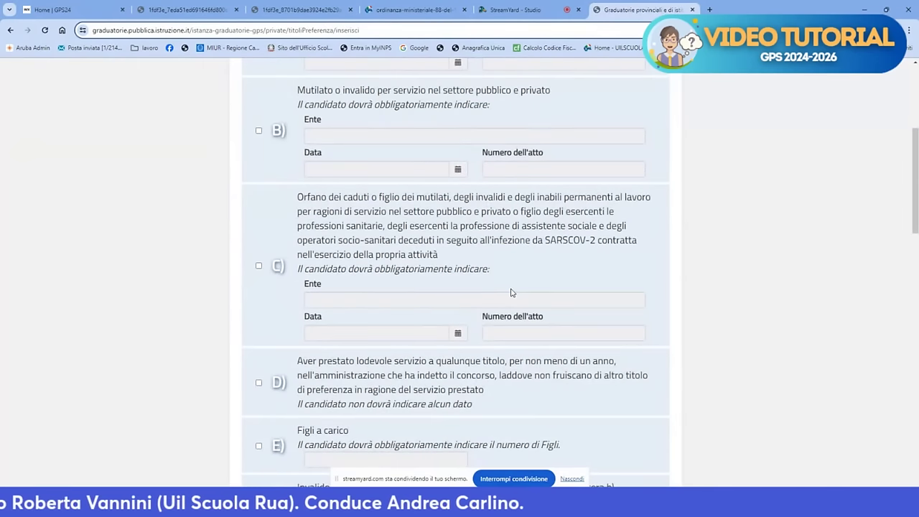
pyautogui.scroll(-5, 510, 293)
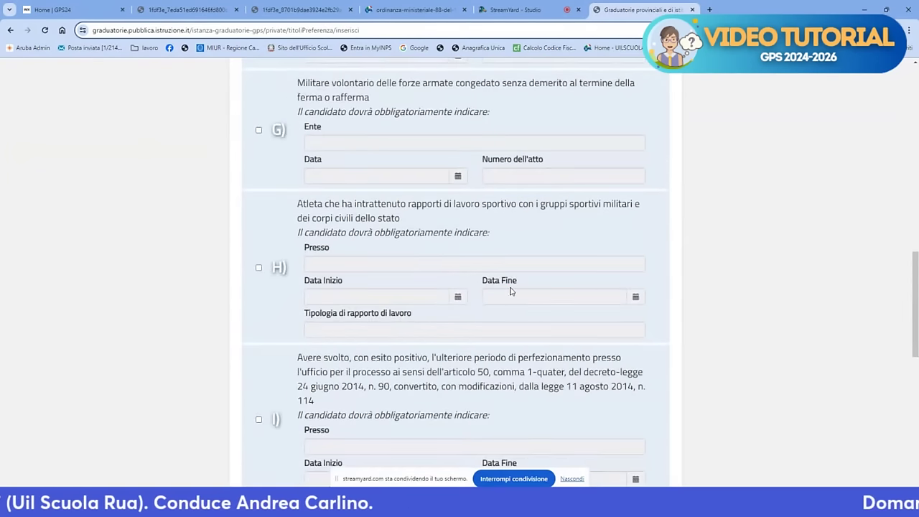
pyautogui.scroll(-3, 510, 291)
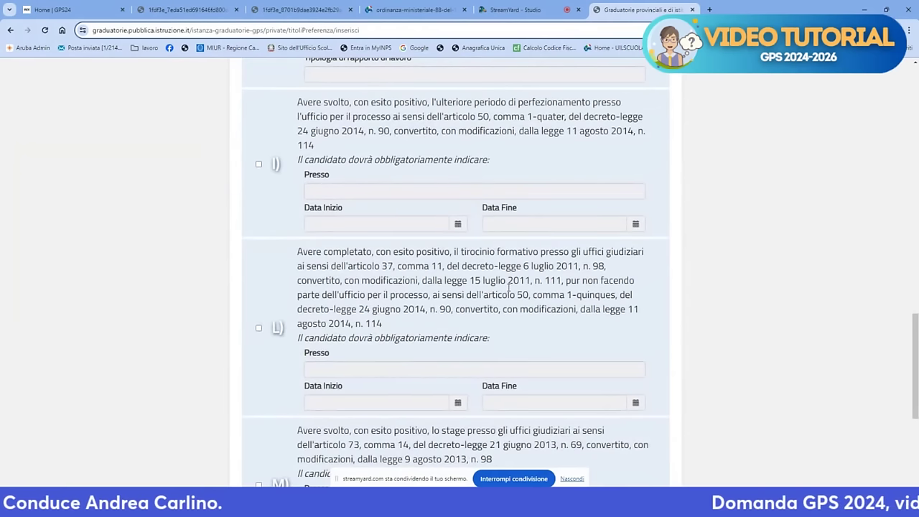
pyautogui.scroll(-3, 508, 285)
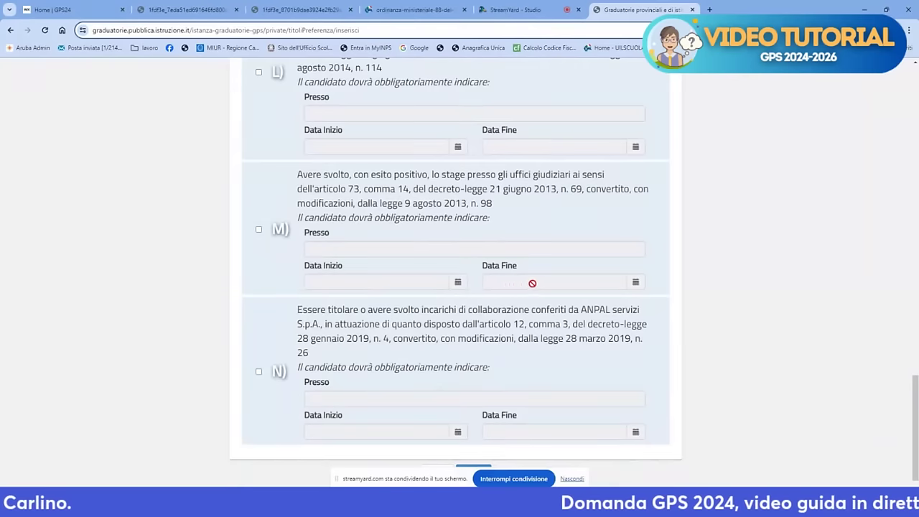
pyautogui.scroll(1, 537, 285)
pyautogui.scroll(6, 537, 285)
pyautogui.scroll(-4, 532, 291)
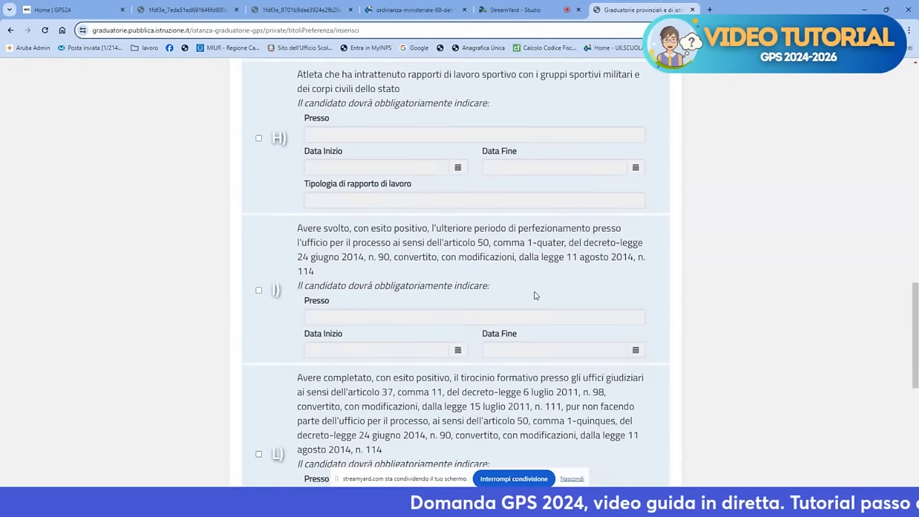
pyautogui.scroll(-2, 531, 293)
pyautogui.scroll(10, 503, 338)
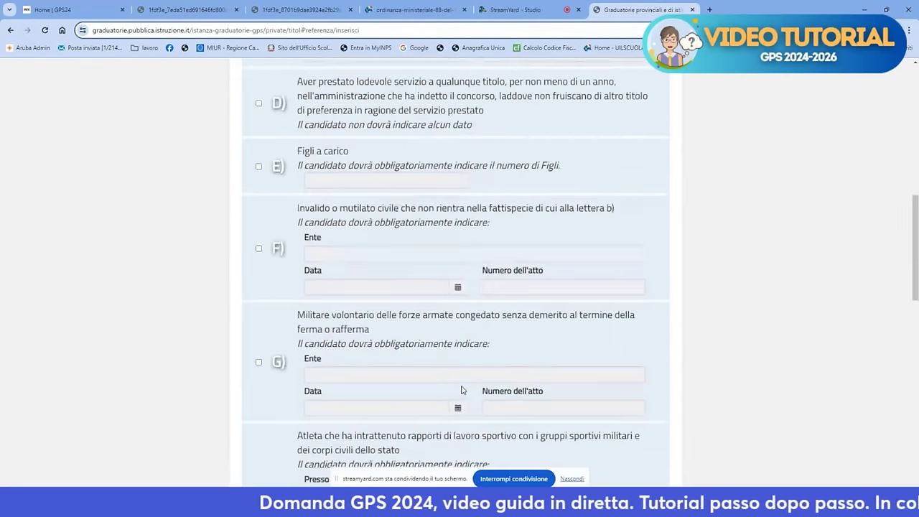
pyautogui.scroll(2, 456, 273)
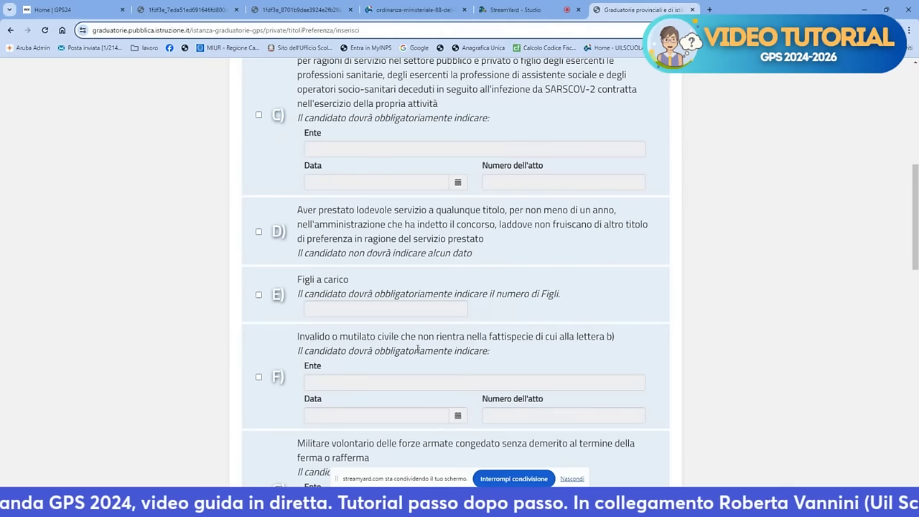
pyautogui.click(259, 296)
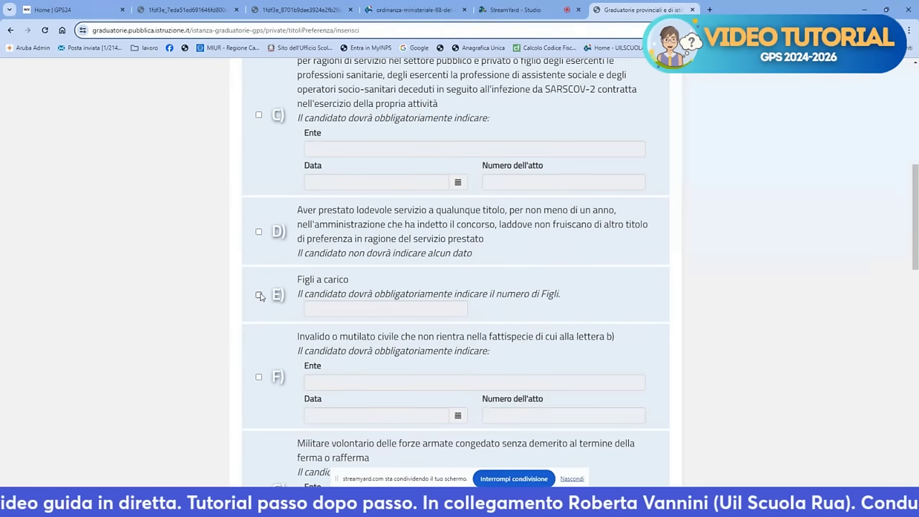
pyautogui.click(318, 307)
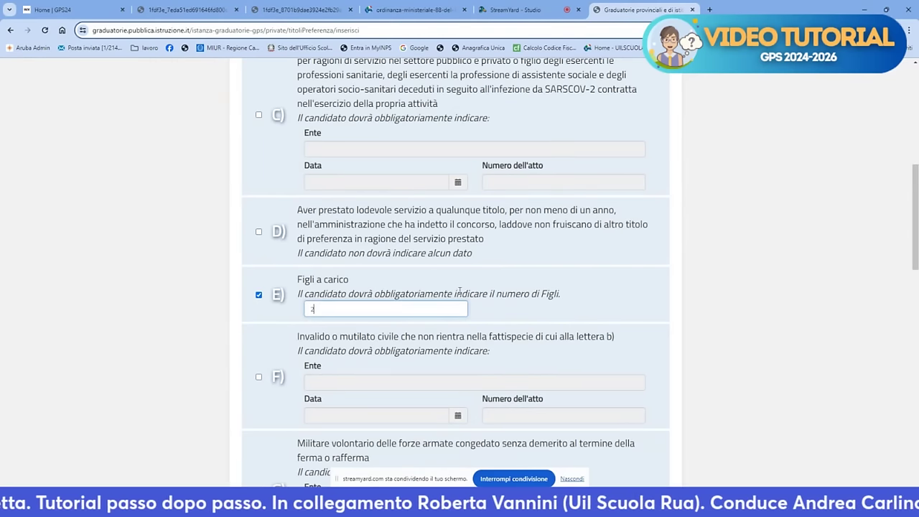
pyautogui.write('2')
# Scroll down to the bottom of the Titoli di preferenza form
pyautogui.scroll(6, 459, 291)
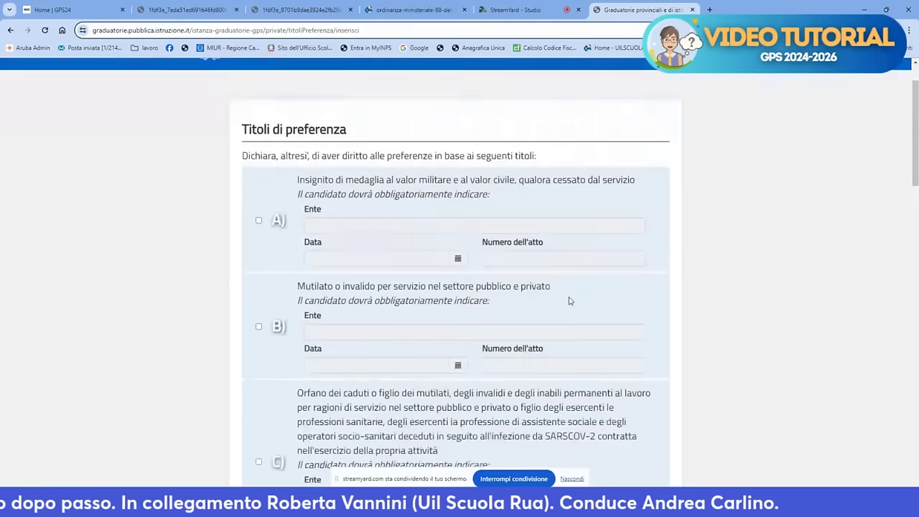
pyautogui.scroll(-15, 568, 296)
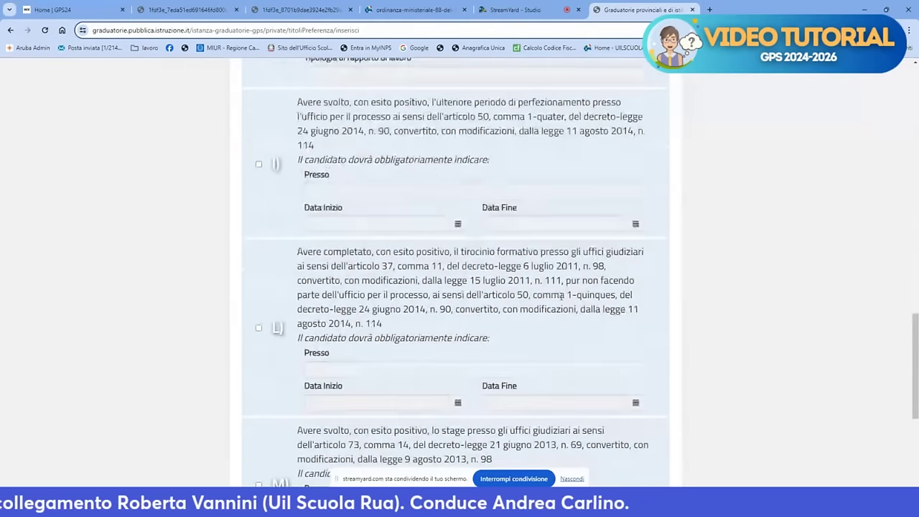
pyautogui.scroll(-4, 562, 296)
pyautogui.scroll(4, 556, 295)
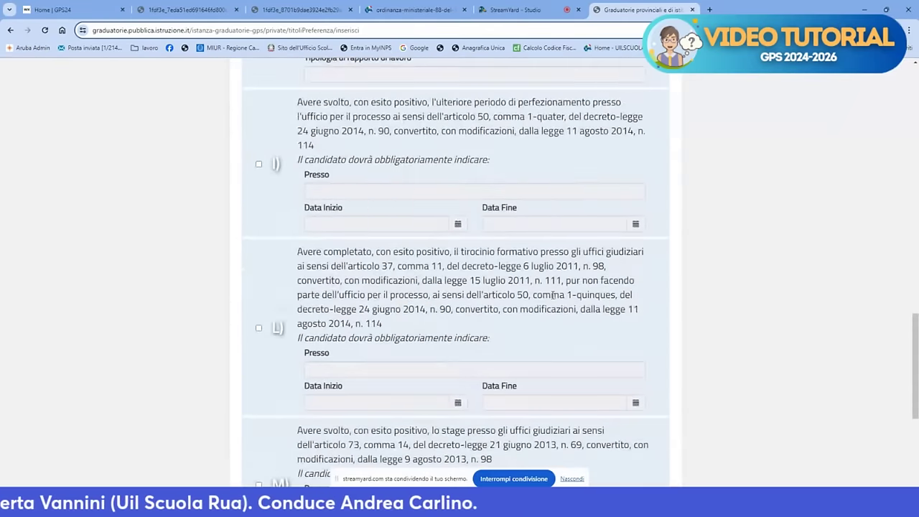
pyautogui.scroll(-4, 553, 295)
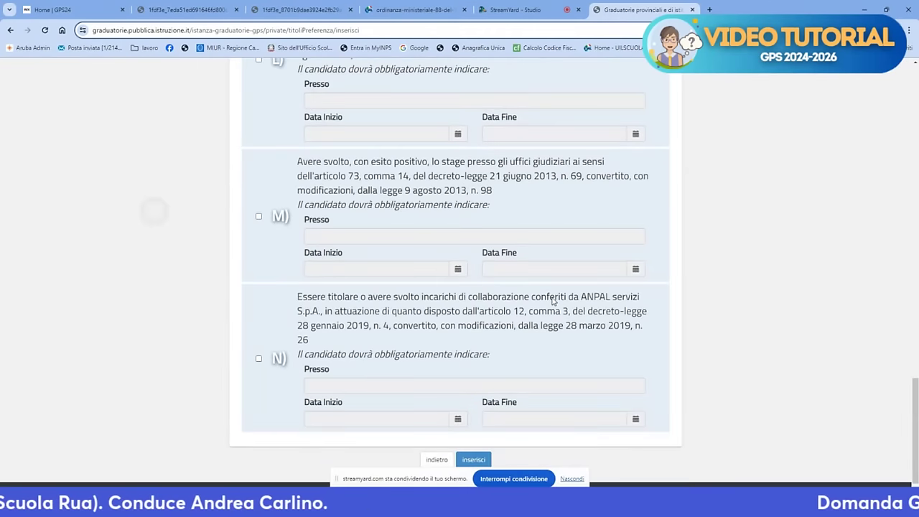
pyautogui.scroll(-1, 521, 281)
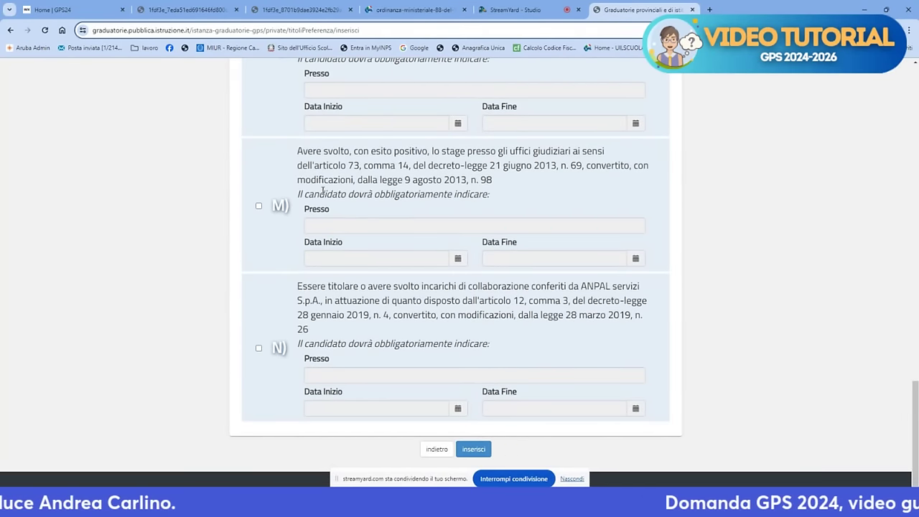
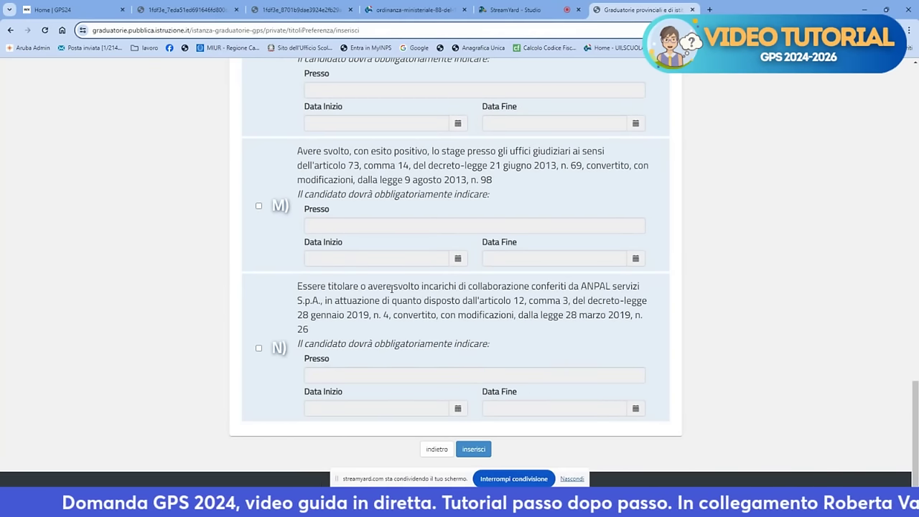
# Return to the application summary and choose Inserisci for the Altre dichiarazioni section
pyautogui.click(433, 449)
pyautogui.scroll(-3, 445, 437)
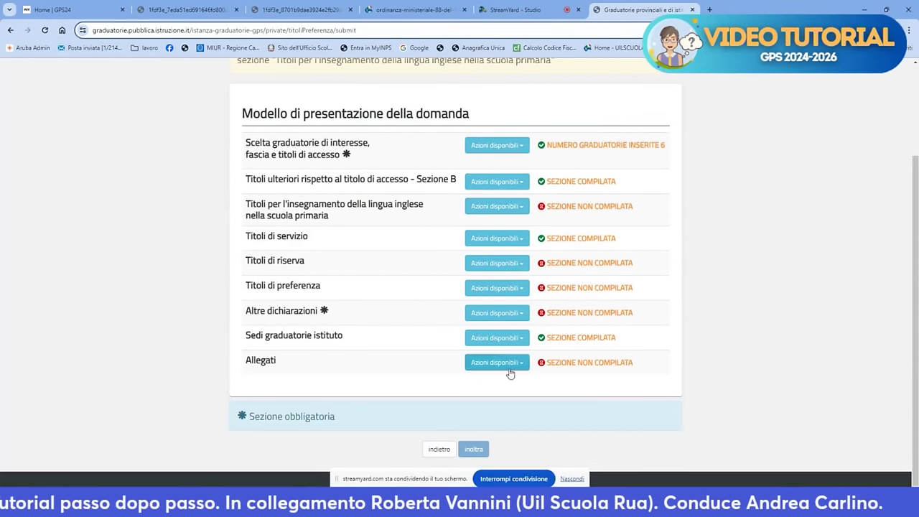
pyautogui.click(494, 316)
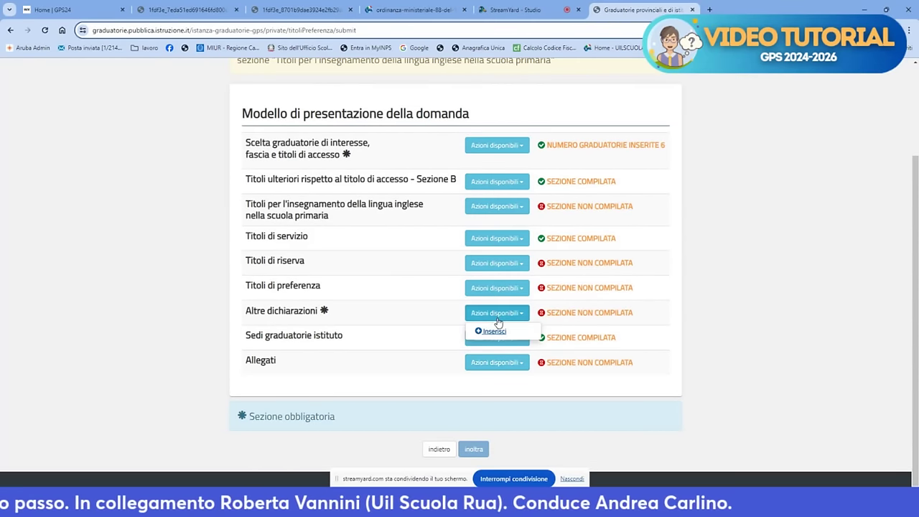
pyautogui.click(492, 331)
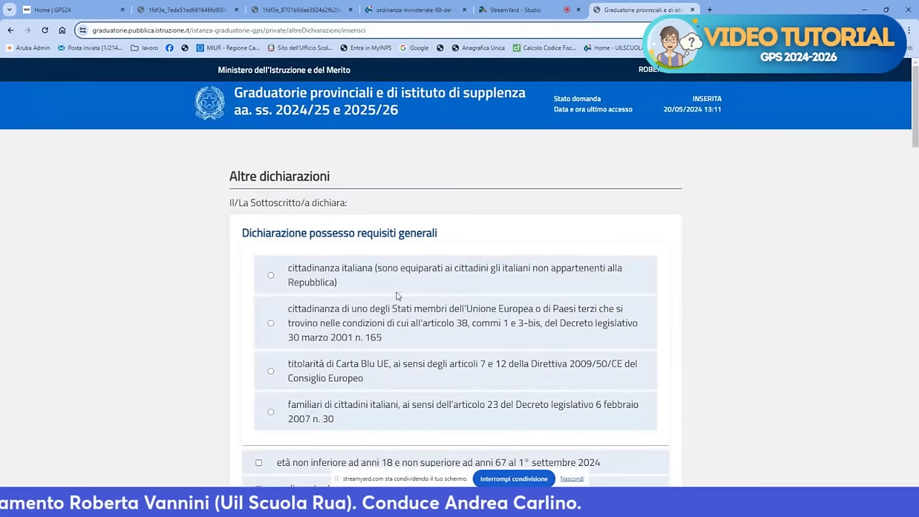
# Declare Italian citizenship, age 18–67, registration on Napoli's electoral lists, and active-electorate eligibility
pyautogui.click(272, 276)
pyautogui.scroll(-3, 294, 289)
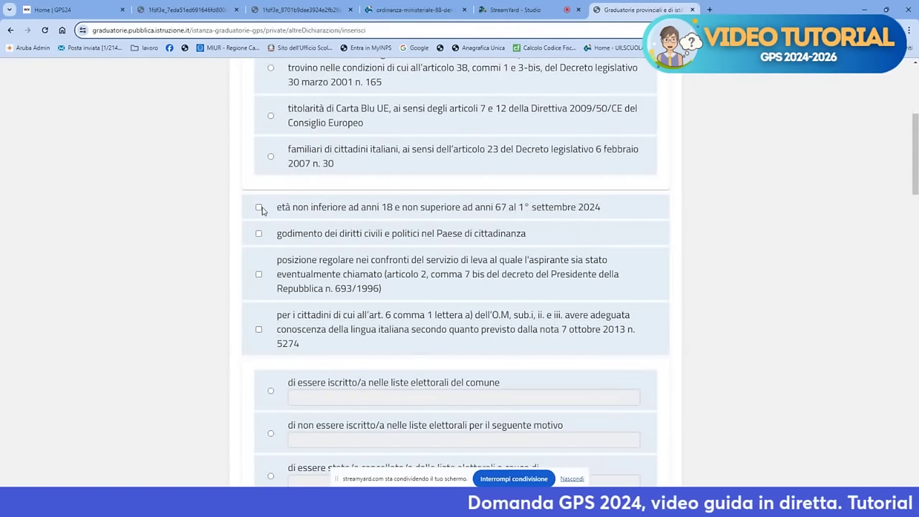
pyautogui.click(260, 208)
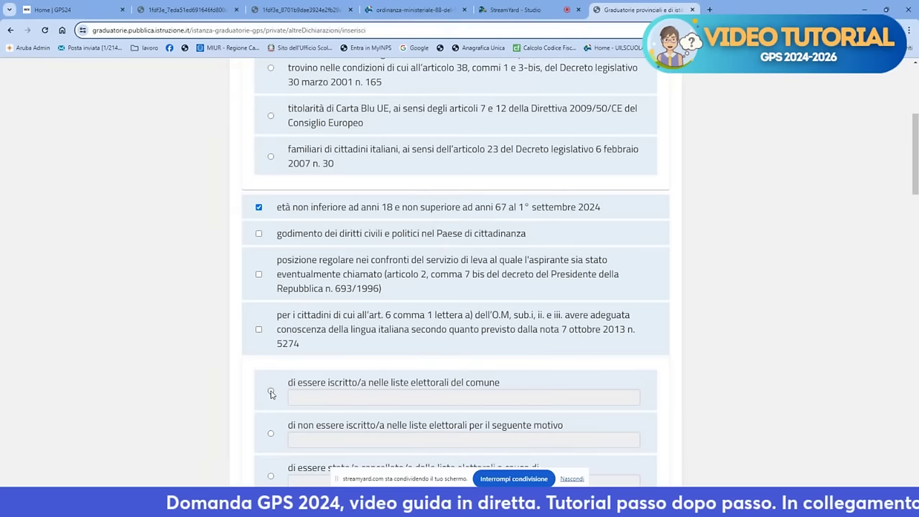
pyautogui.click(271, 391)
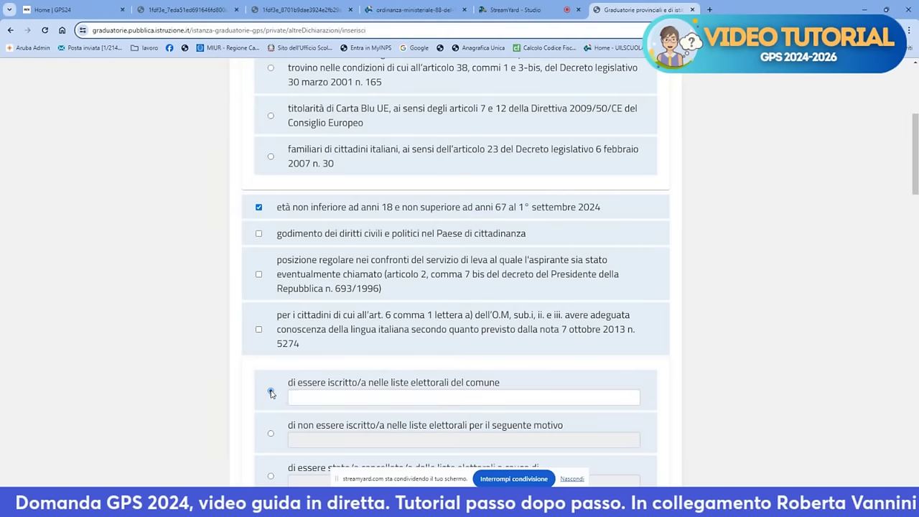
pyautogui.click(302, 397)
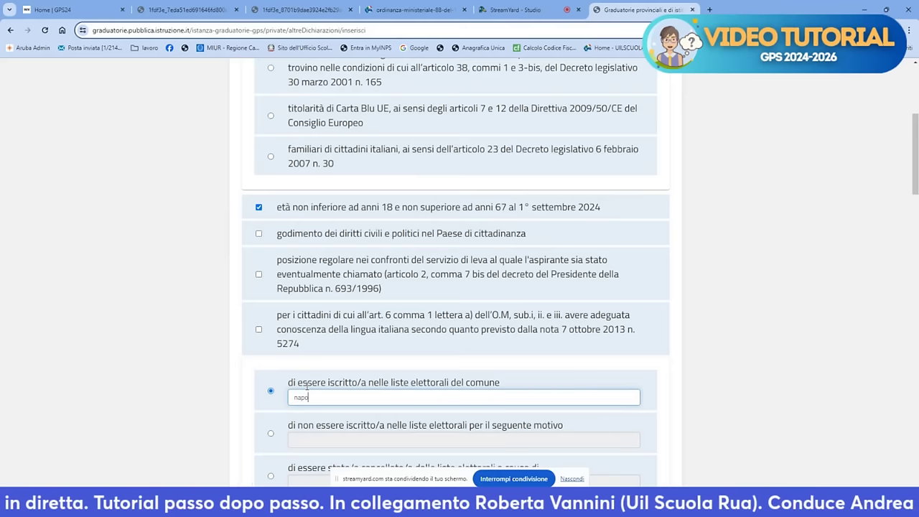
pyautogui.scroll(-4, 307, 385)
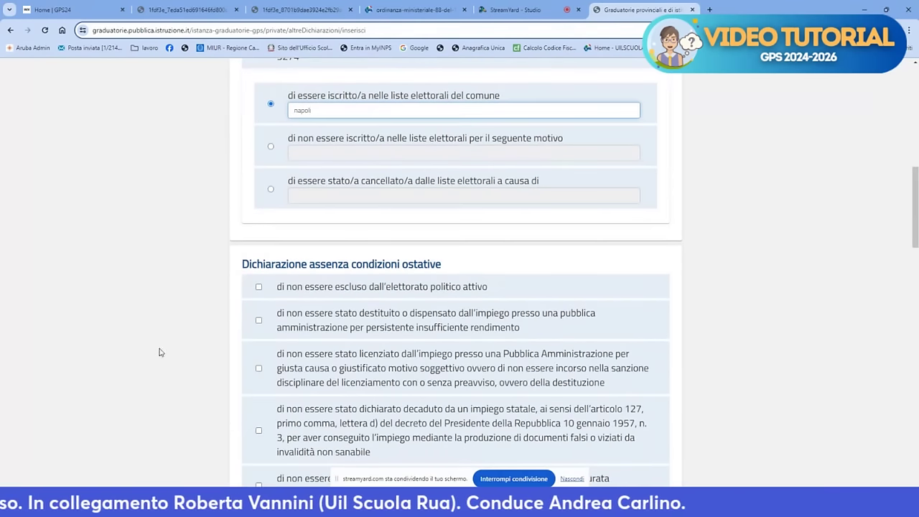
pyautogui.click(259, 288)
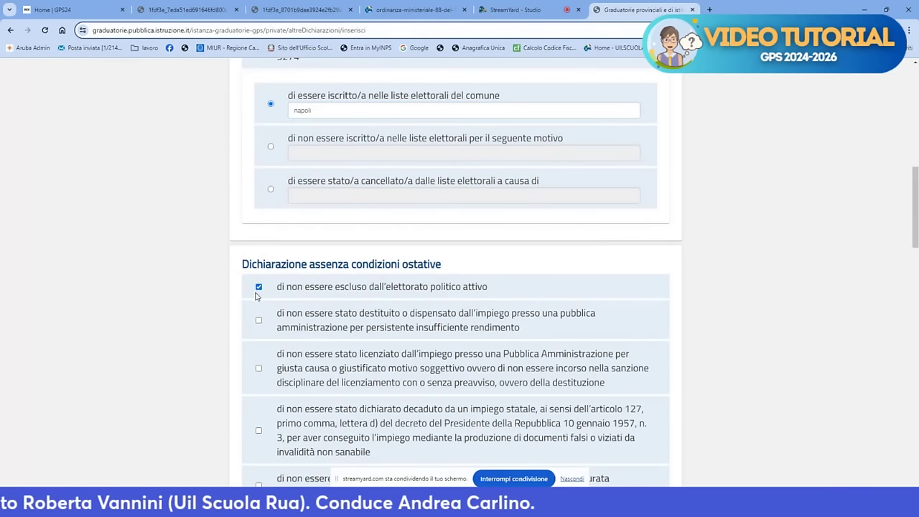
# Declare no criminal convictions and submit the Altre dichiarazioni form
pyautogui.scroll(-3, 256, 296)
pyautogui.scroll(-4, 251, 300)
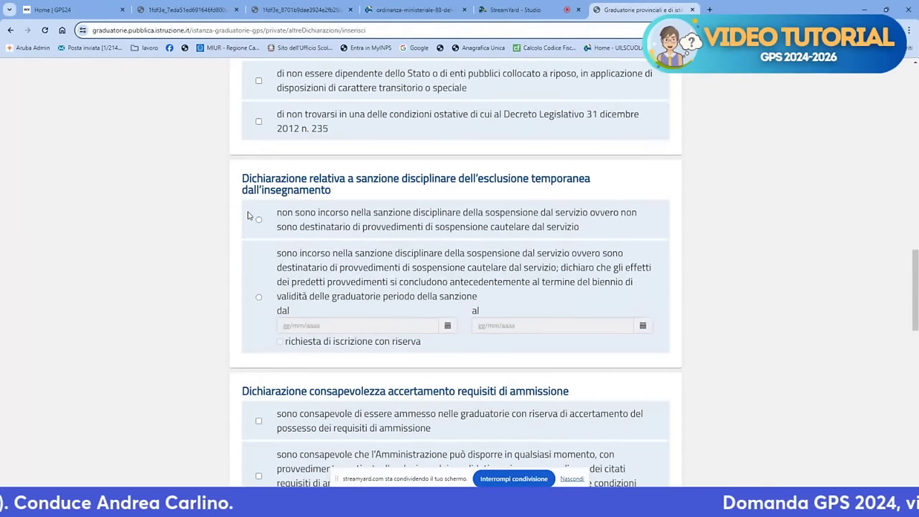
pyautogui.scroll(-3, 259, 230)
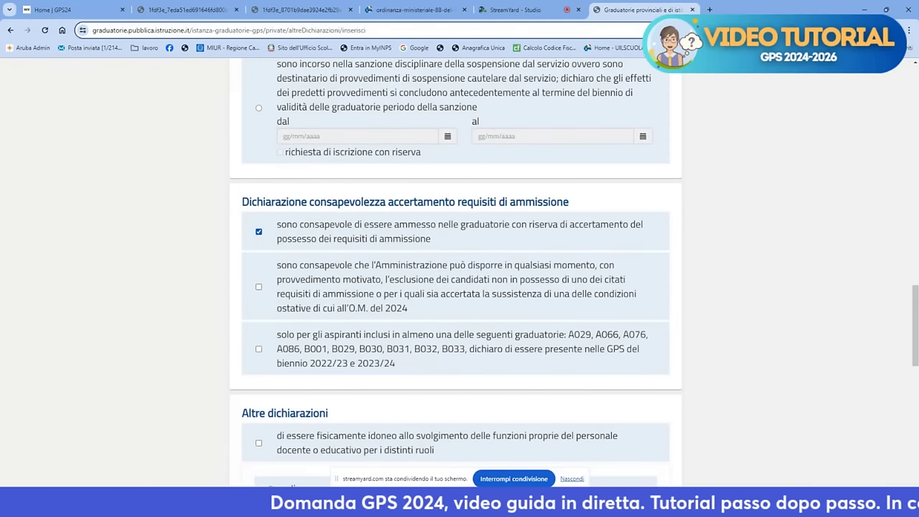
pyautogui.scroll(-1, 259, 231)
pyautogui.scroll(-2, 257, 235)
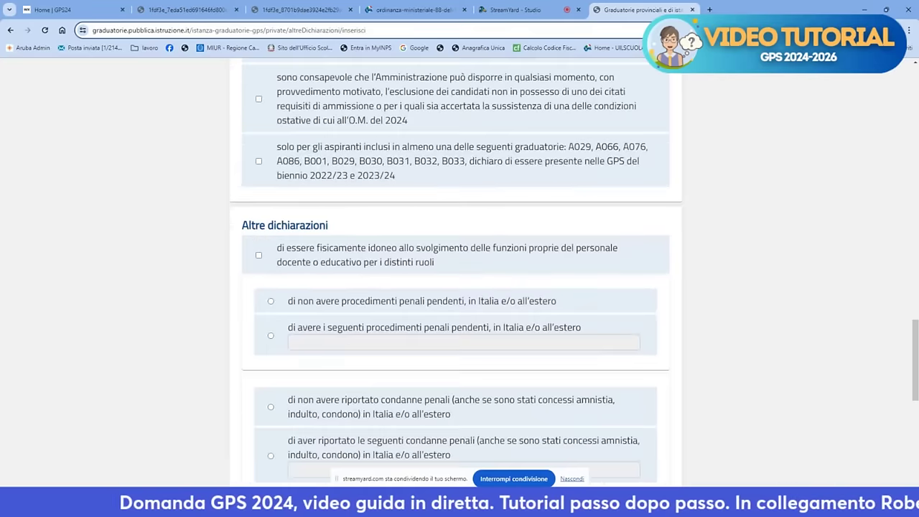
pyautogui.scroll(-1, 239, 223)
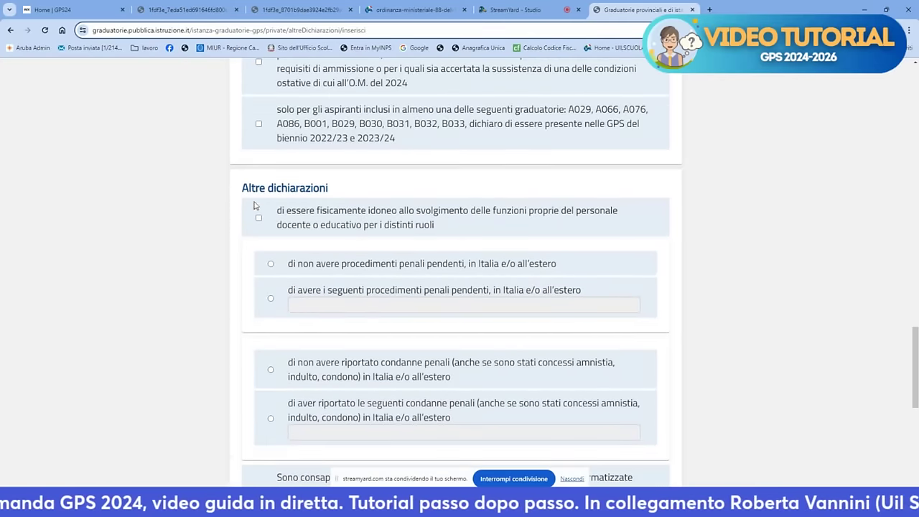
pyautogui.scroll(-4, 257, 226)
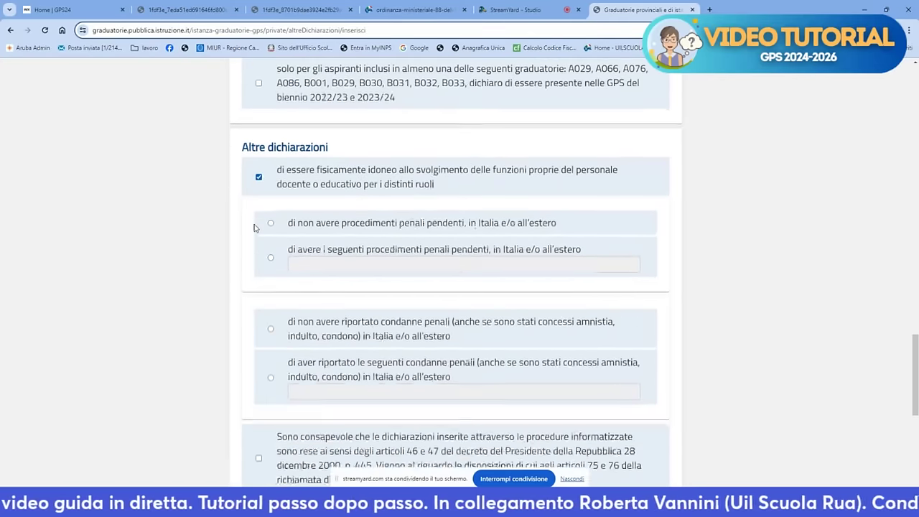
pyautogui.scroll(1, 237, 231)
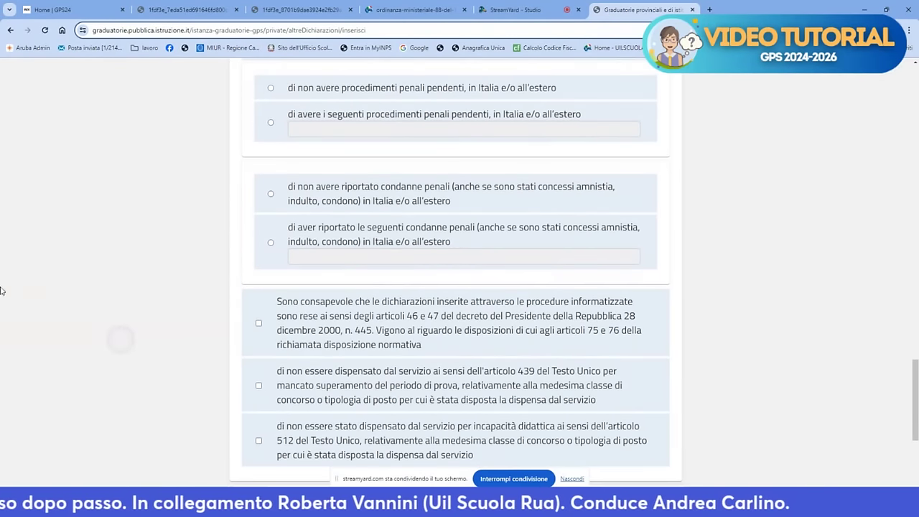
pyautogui.scroll(1, 186, 323)
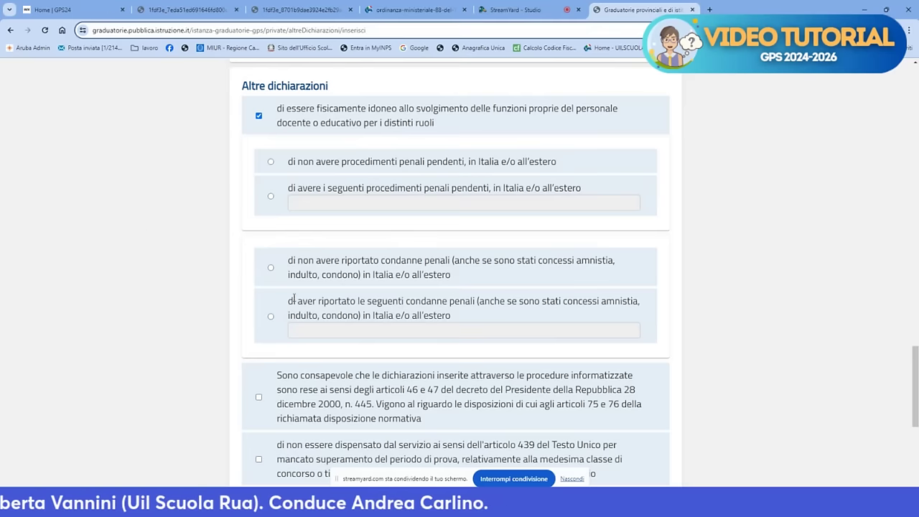
pyautogui.click(271, 268)
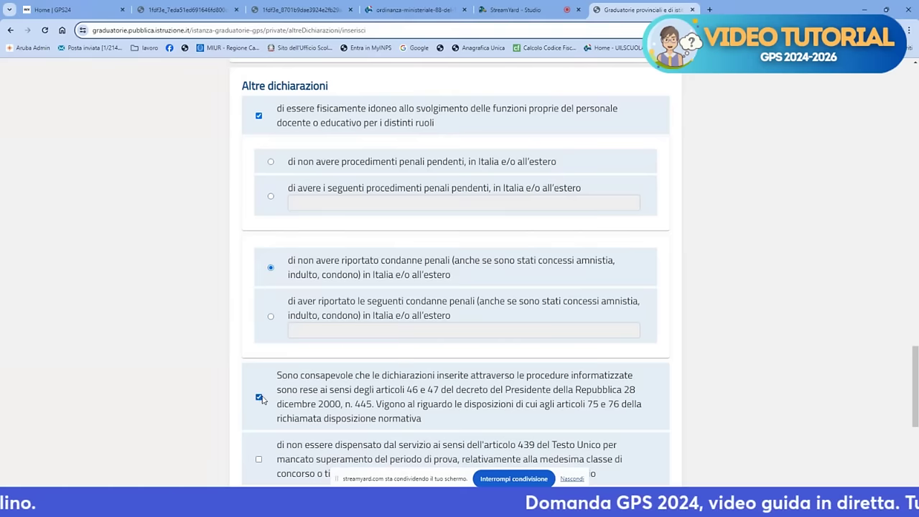
pyautogui.scroll(-4, 260, 395)
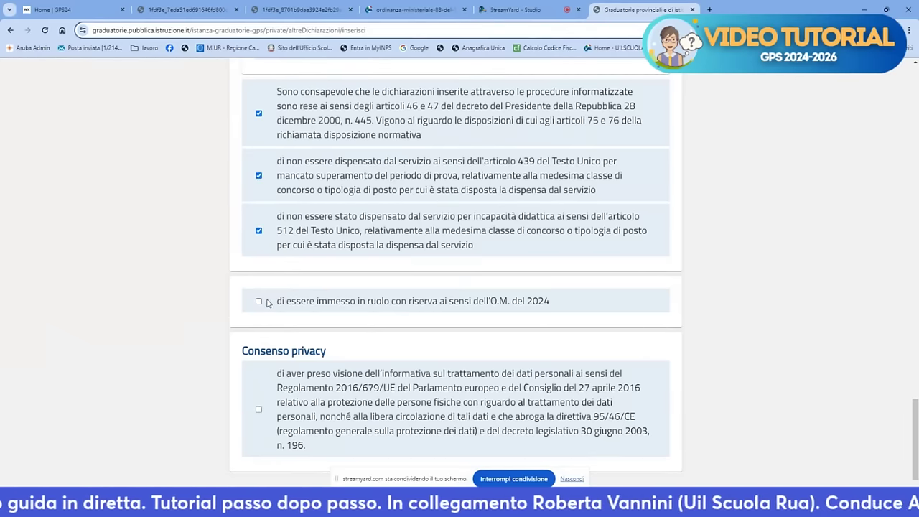
pyautogui.scroll(-1, 269, 302)
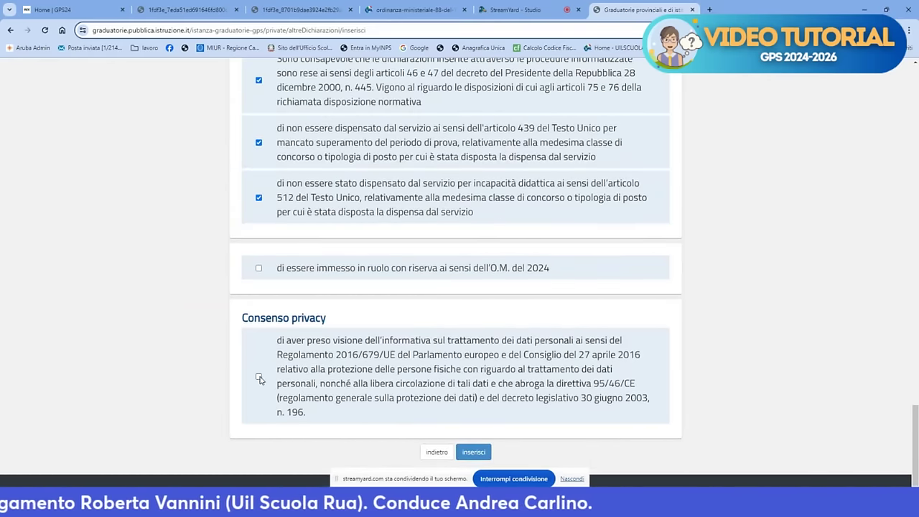
pyautogui.click(473, 451)
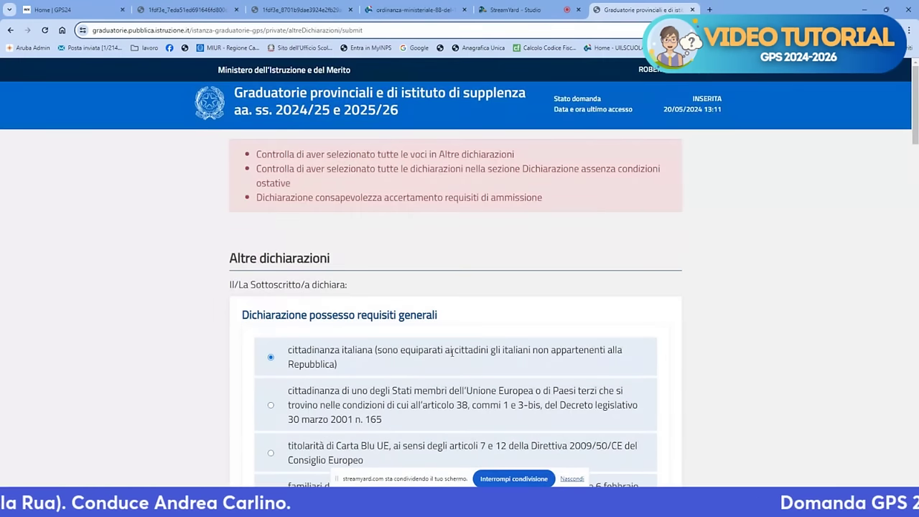
# Review the flagged warnings and submit the Altre dichiarazioni form again
pyautogui.scroll(-10, 451, 350)
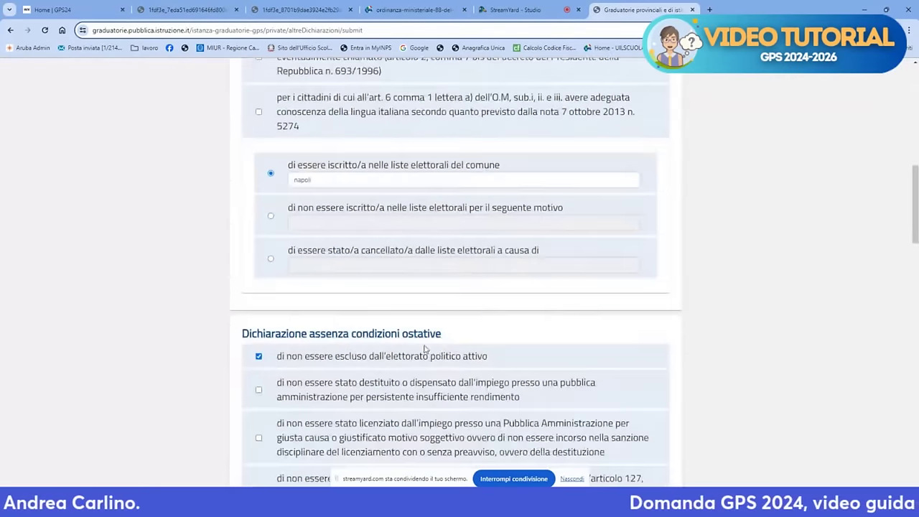
pyautogui.scroll(-9, 275, 264)
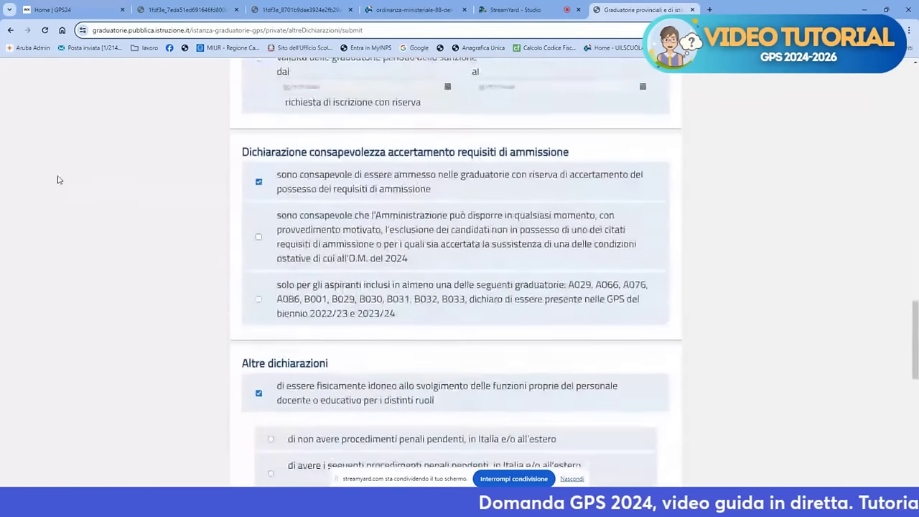
pyautogui.scroll(-2, 2, 106)
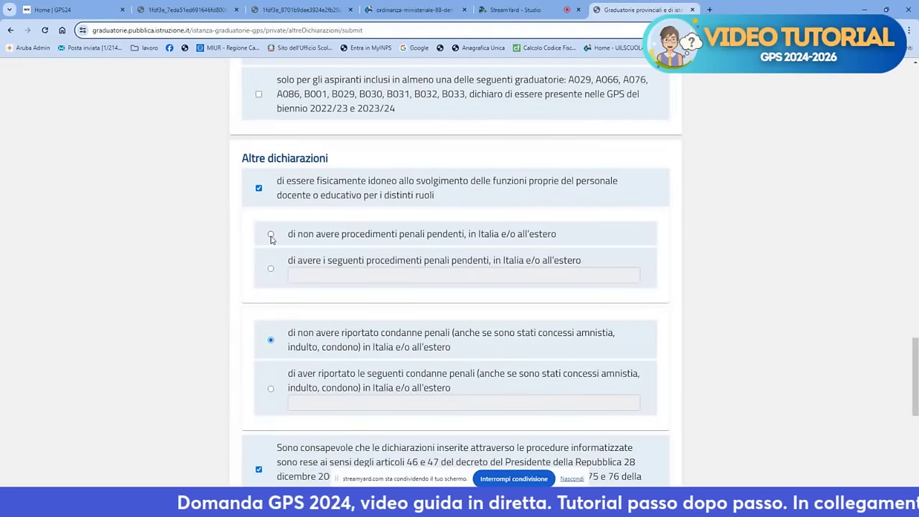
pyautogui.scroll(-8, 287, 276)
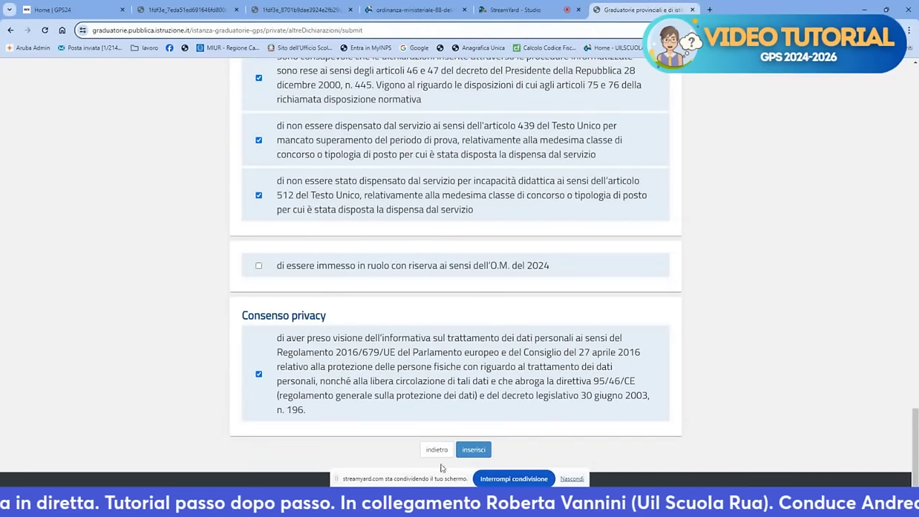
pyautogui.click(474, 449)
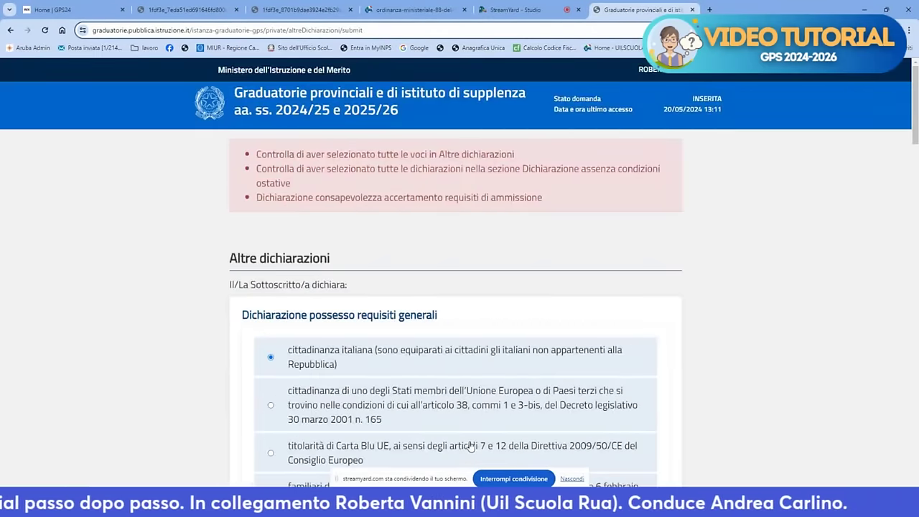
# Declare no dismissal for poor performance, no firing from public administration, and no forfeited state job
pyautogui.scroll(-3, 471, 446)
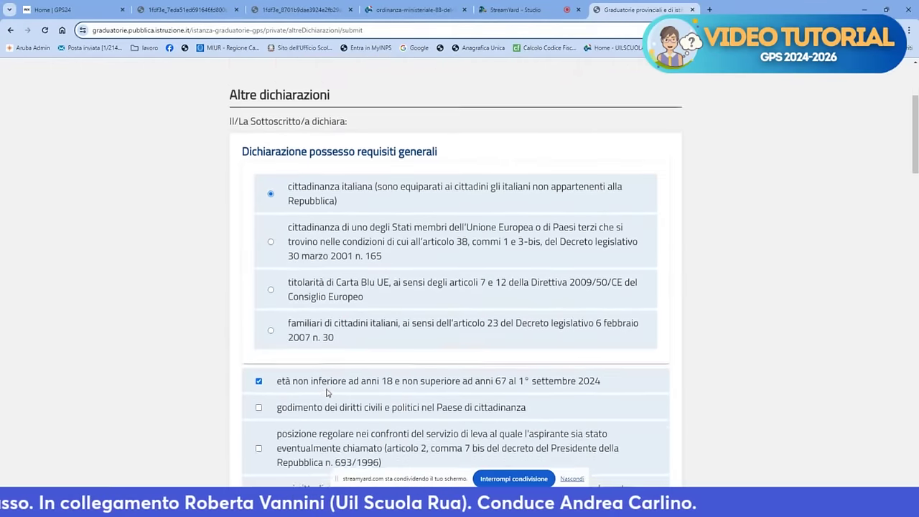
pyautogui.scroll(-1, 327, 392)
pyautogui.scroll(-2, 322, 232)
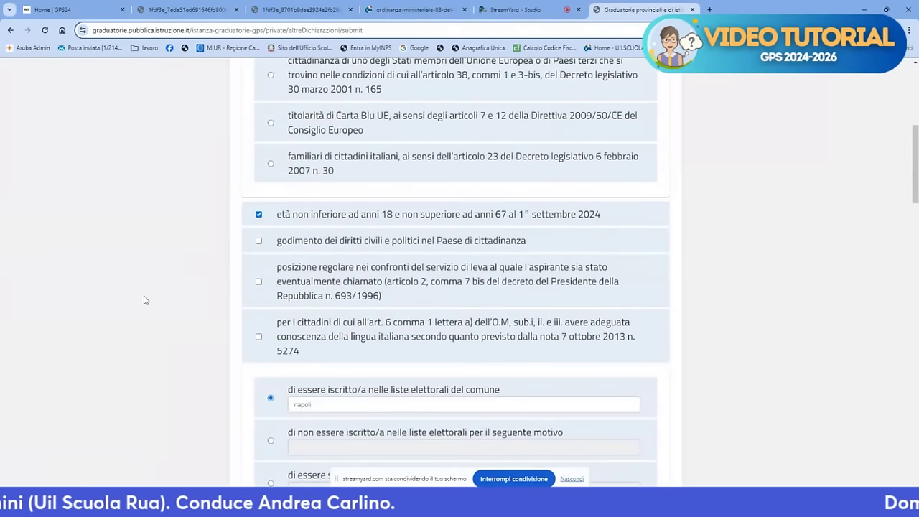
pyautogui.scroll(-5, 150, 312)
pyautogui.scroll(-2, 258, 242)
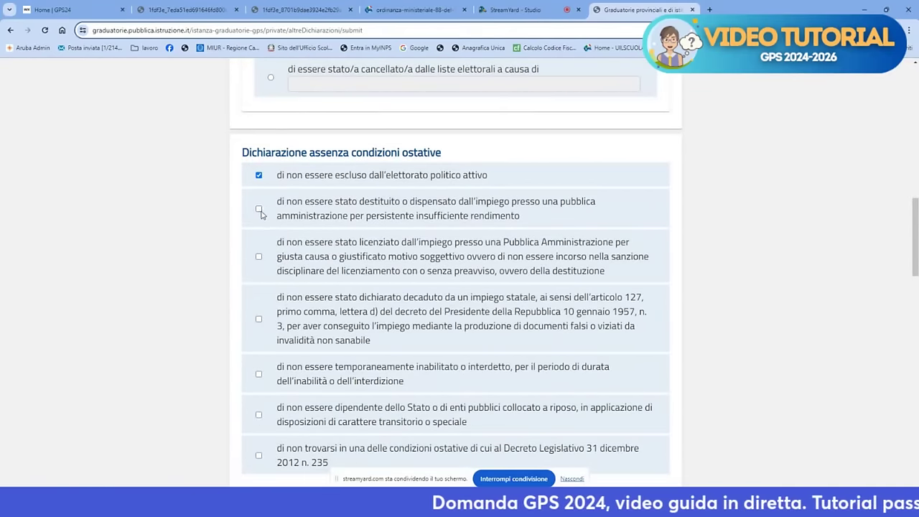
pyautogui.click(259, 208)
pyautogui.click(260, 258)
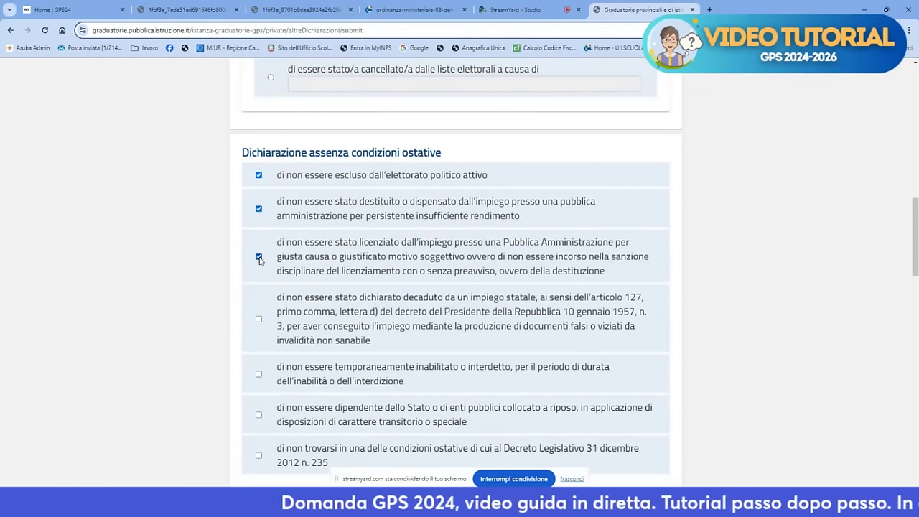
pyautogui.rightClick(262, 304)
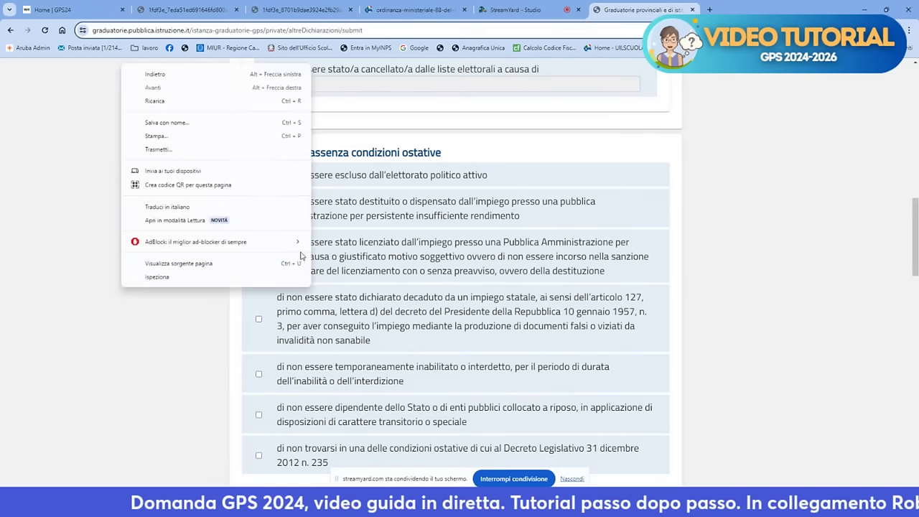
pyautogui.press('Escape')
pyautogui.click(258, 320)
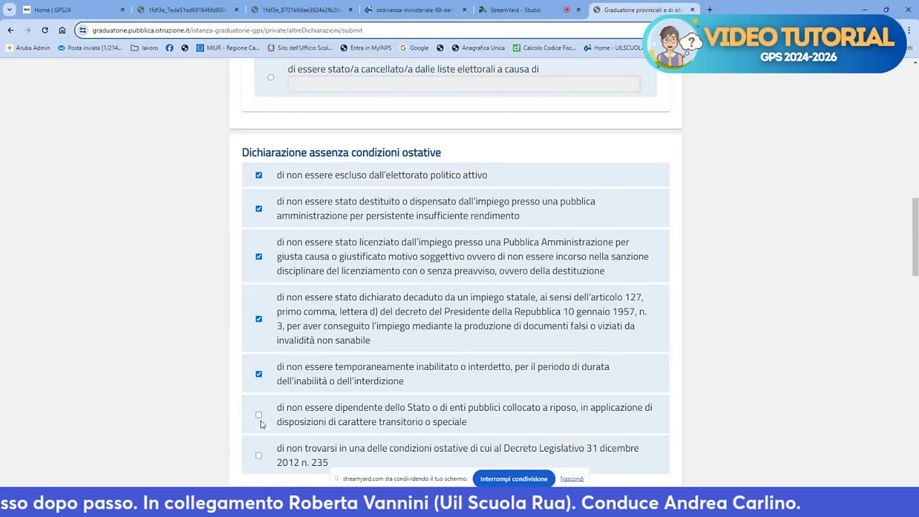
# Declare not being a retired public employee nor under D.Lgs 235/2012 conditions, then resubmit
pyautogui.click(259, 415)
pyautogui.click(260, 455)
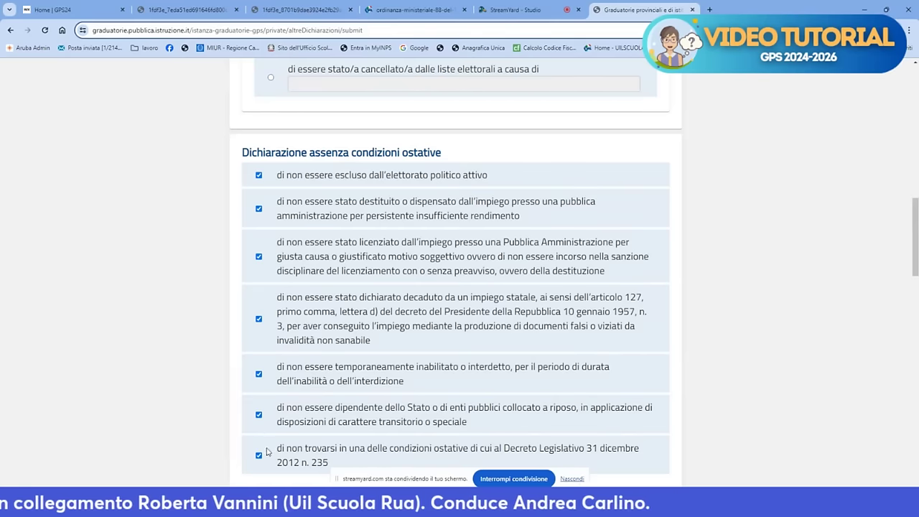
pyautogui.scroll(-10, 388, 345)
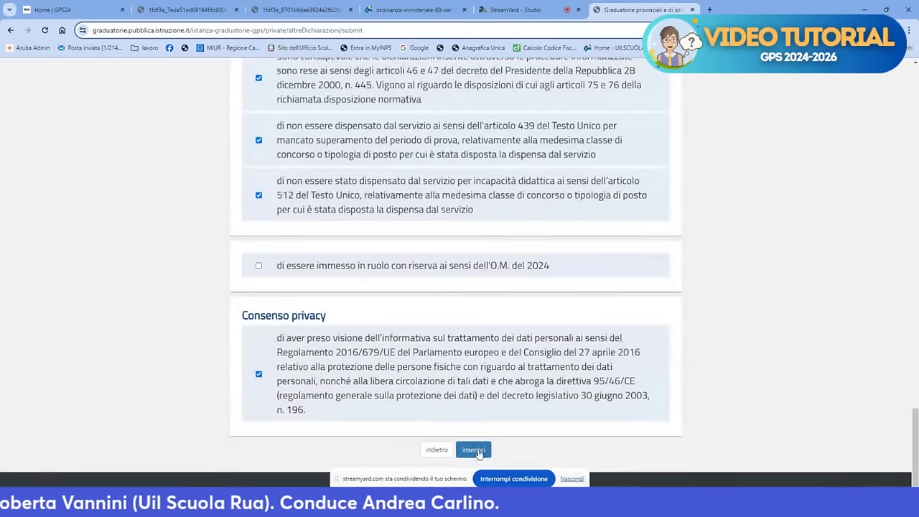
pyautogui.click(476, 451)
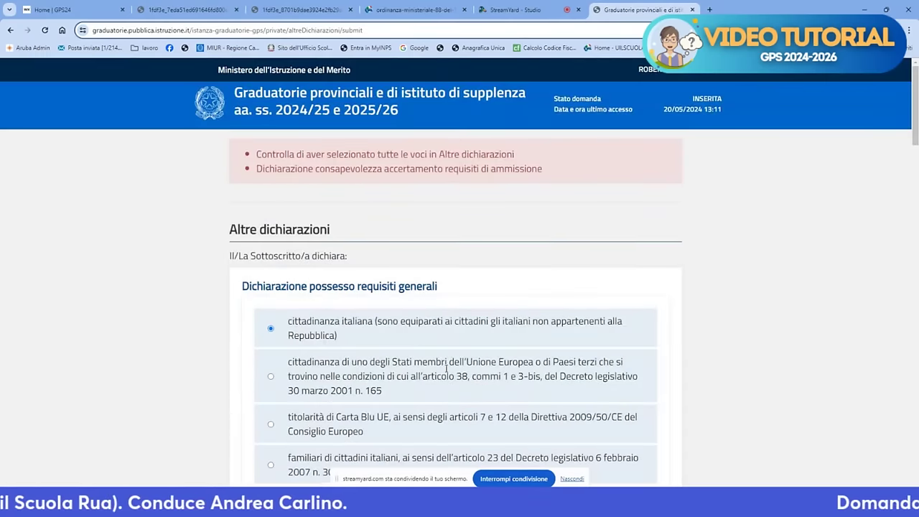
# Declare enjoyment of civil and political rights and resubmit the declarations form
pyautogui.scroll(-20, 448, 356)
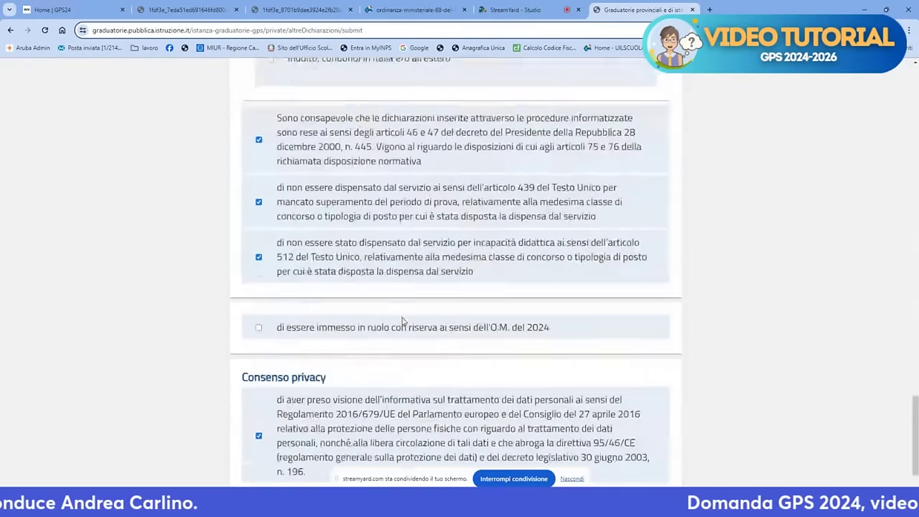
pyautogui.scroll(8, 253, 274)
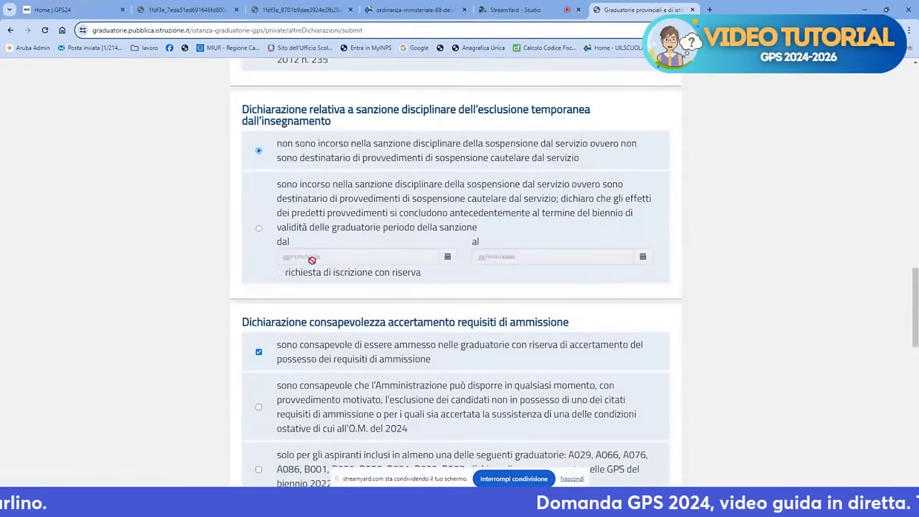
pyautogui.scroll(12, 279, 179)
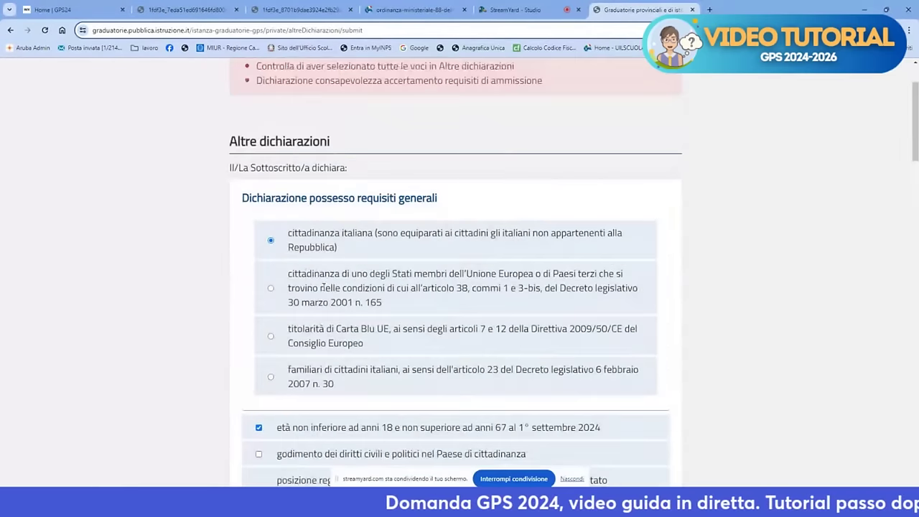
pyautogui.scroll(-4, 323, 299)
pyautogui.click(258, 199)
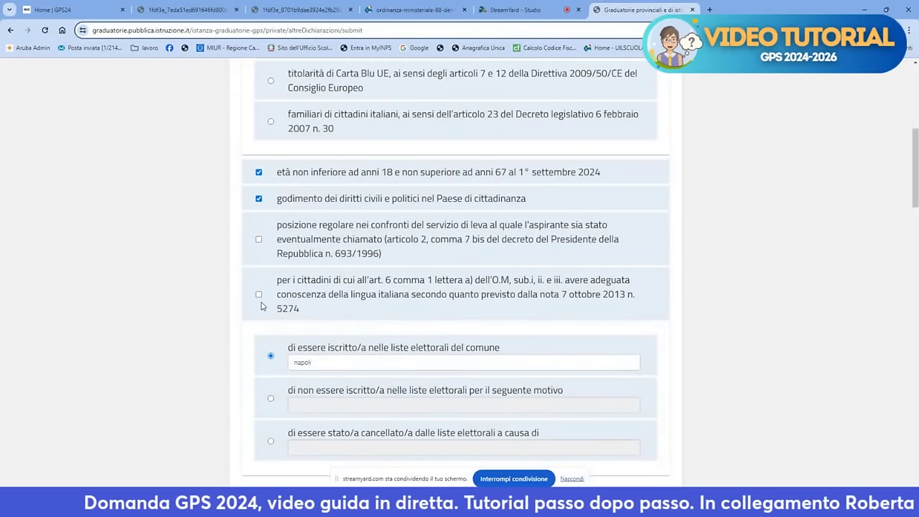
pyautogui.scroll(-15, 301, 282)
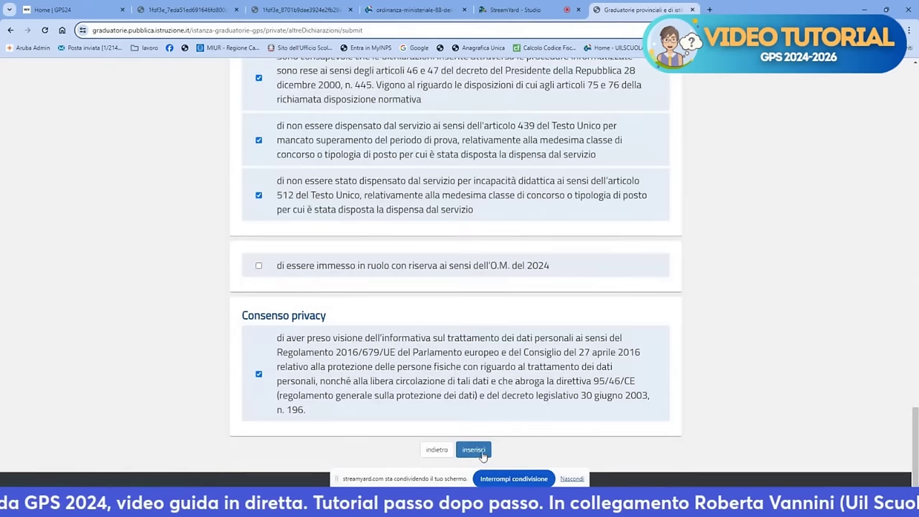
pyautogui.click(474, 450)
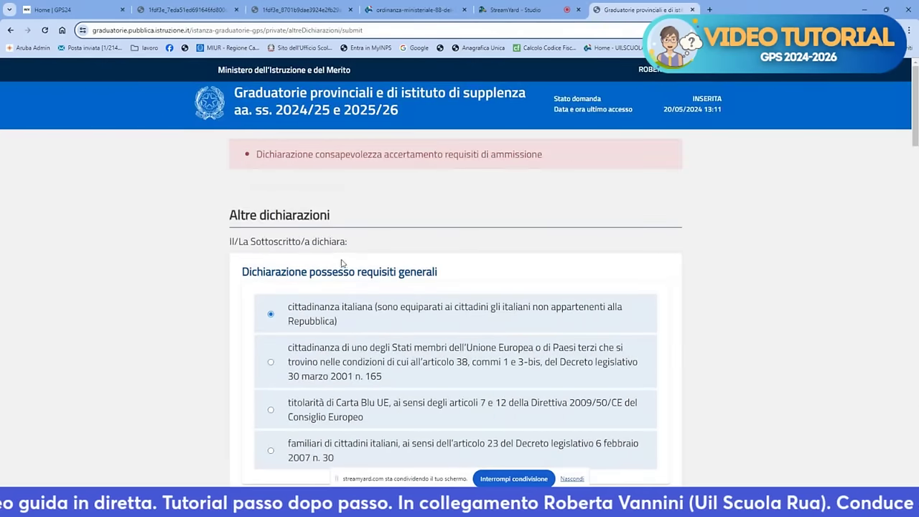
# Check the remaining error and save Altre dichiarazioni, reaching the application summary
pyautogui.scroll(-10, 356, 256)
pyautogui.scroll(-8, 359, 252)
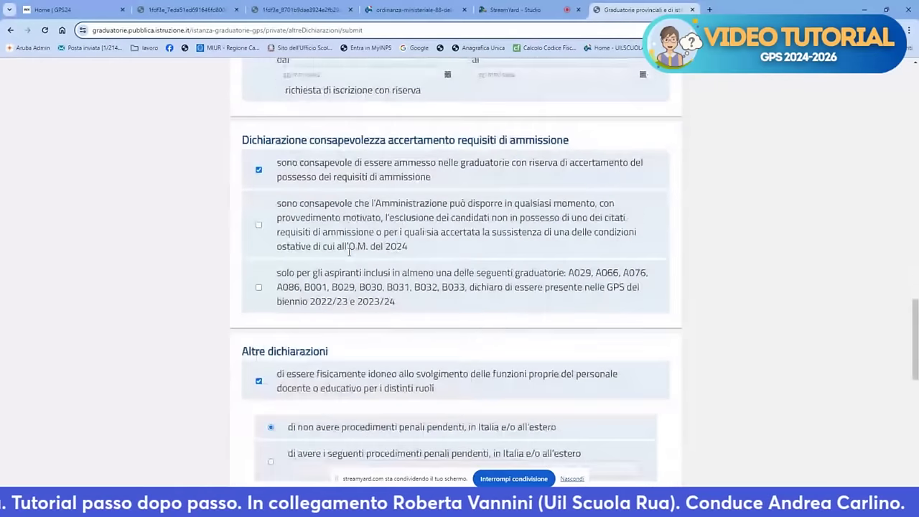
pyautogui.scroll(-2, 324, 275)
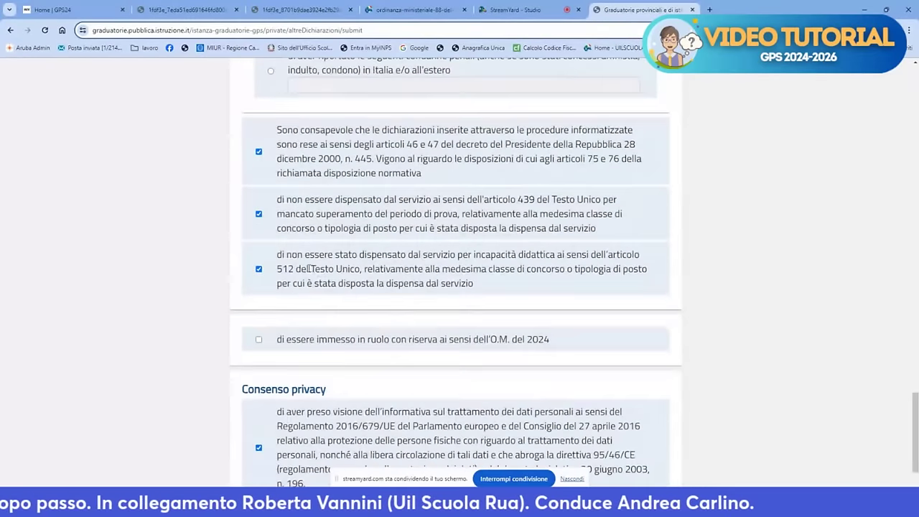
pyautogui.scroll(-1, 309, 316)
pyautogui.scroll(6, 297, 301)
pyautogui.scroll(3, 297, 305)
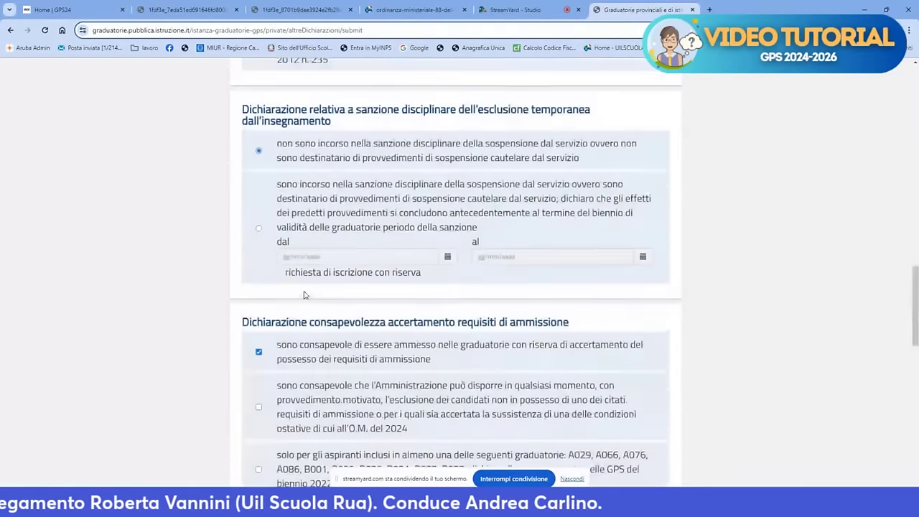
pyautogui.scroll(-2, 303, 322)
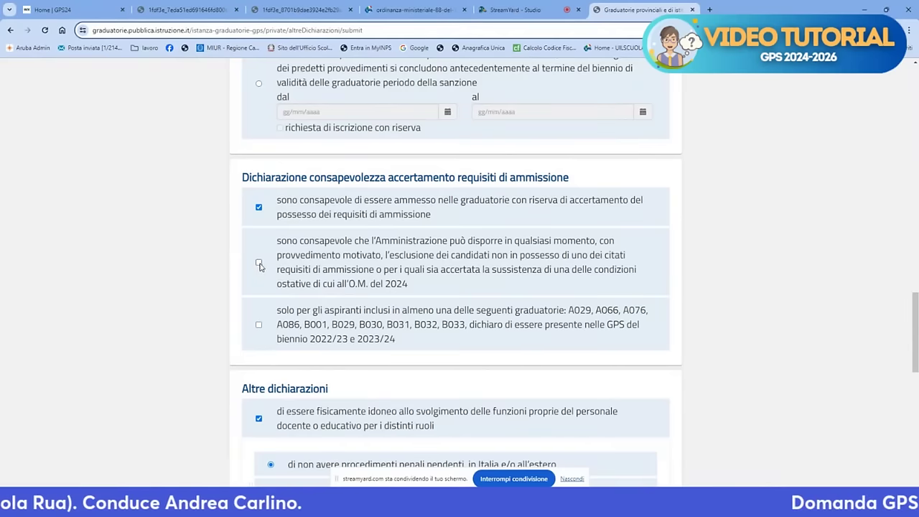
pyautogui.scroll(-10, 328, 288)
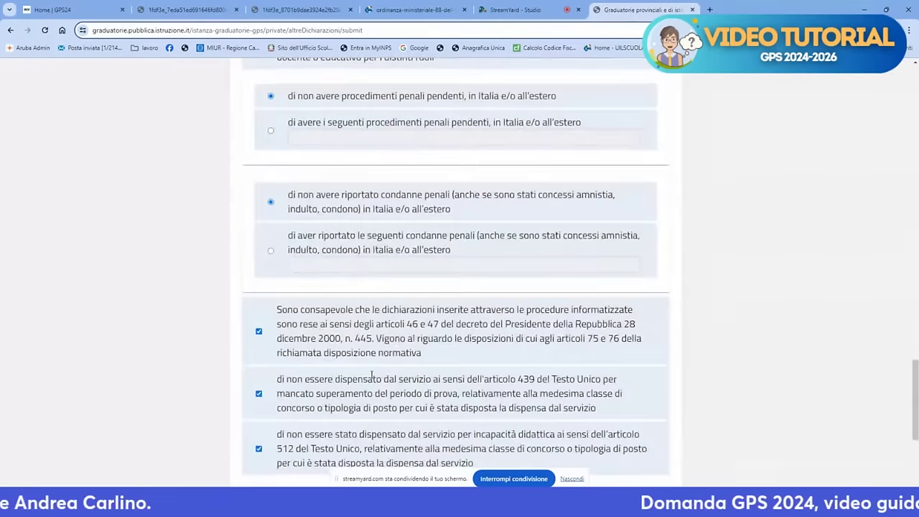
pyautogui.click(473, 450)
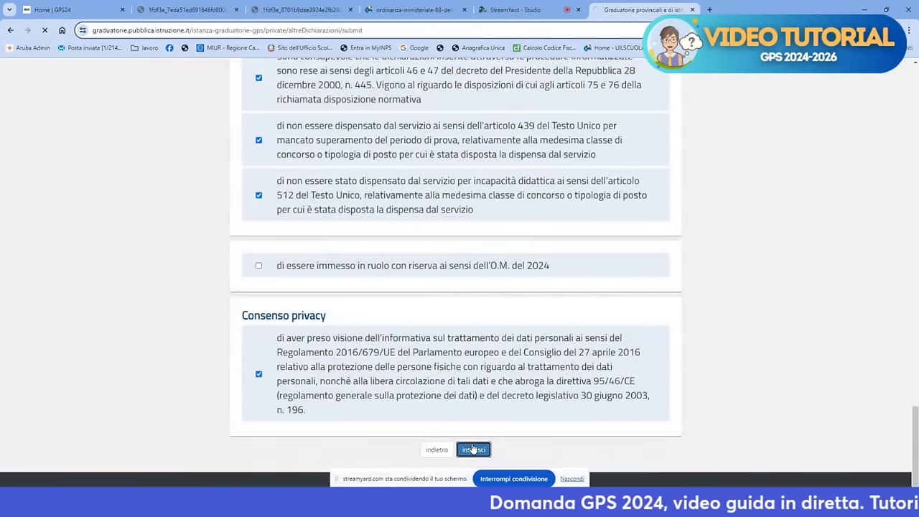
pyautogui.scroll(-2, 459, 323)
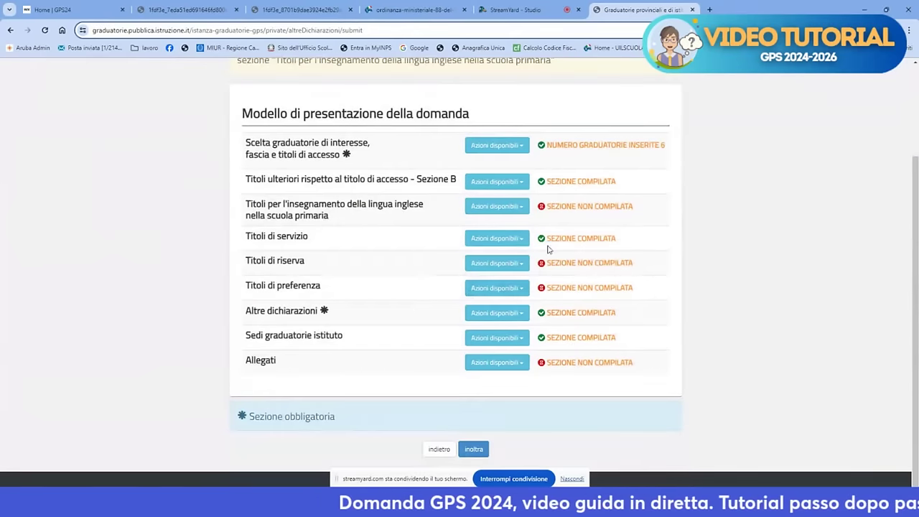
# Choose Modifica for Sedi graduatorie istituto to reach the Elenco Graduatorie list
pyautogui.click(514, 334)
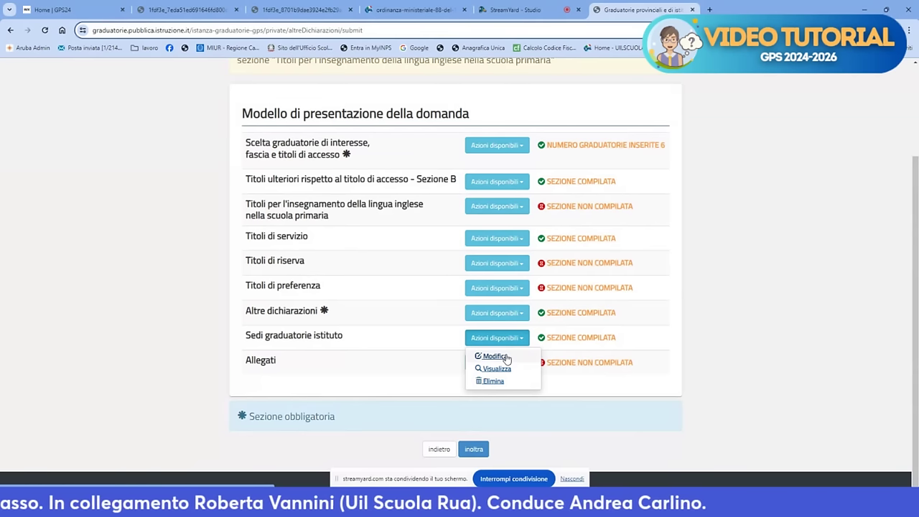
pyautogui.click(505, 357)
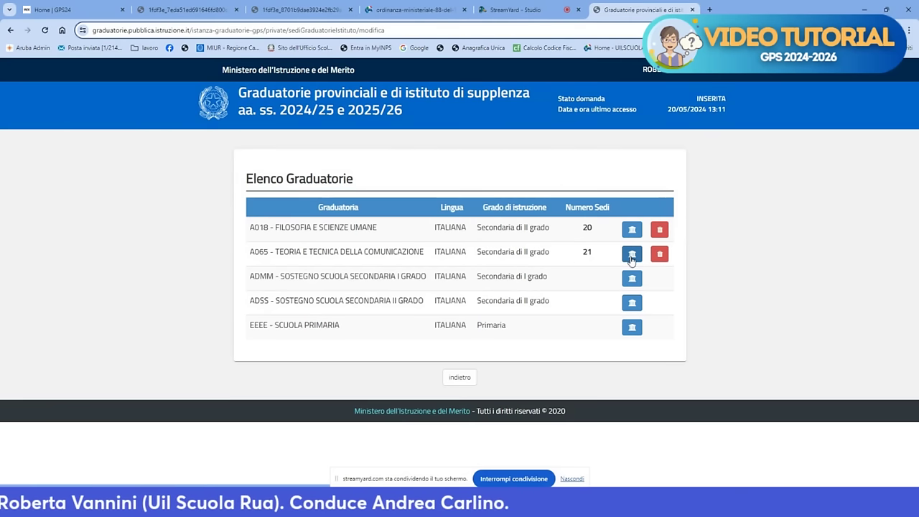
# Delete school NAPC150009 (LC.AN/SO CON.NAZ.EM.II) from the A065 list, leaving 20 sedi
pyautogui.click(632, 255)
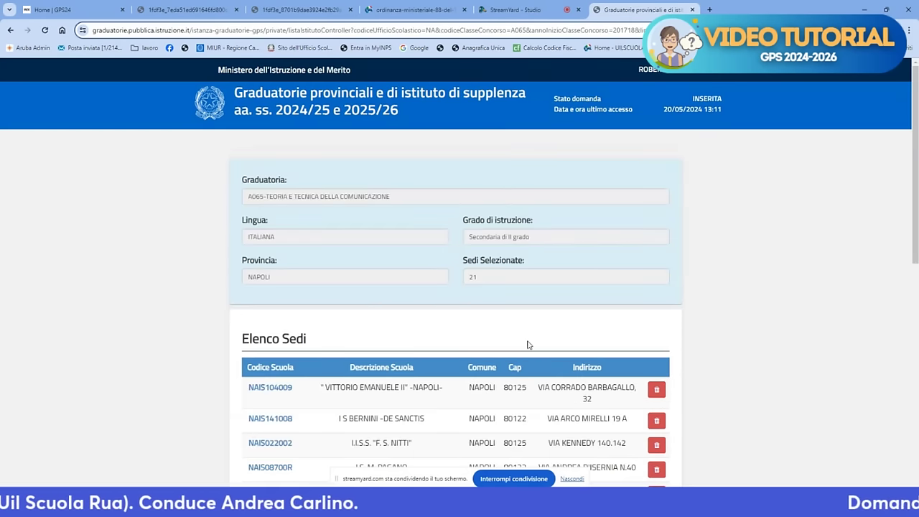
pyautogui.scroll(-10, 527, 344)
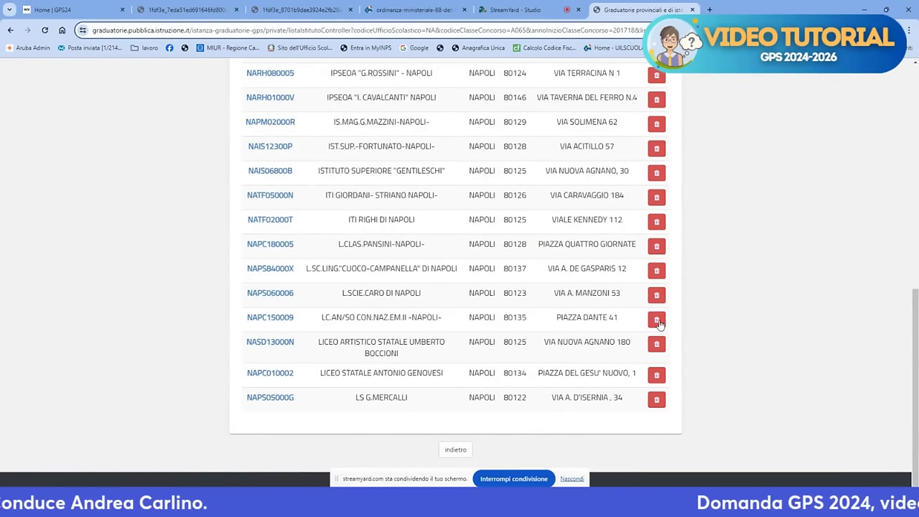
pyautogui.click(657, 320)
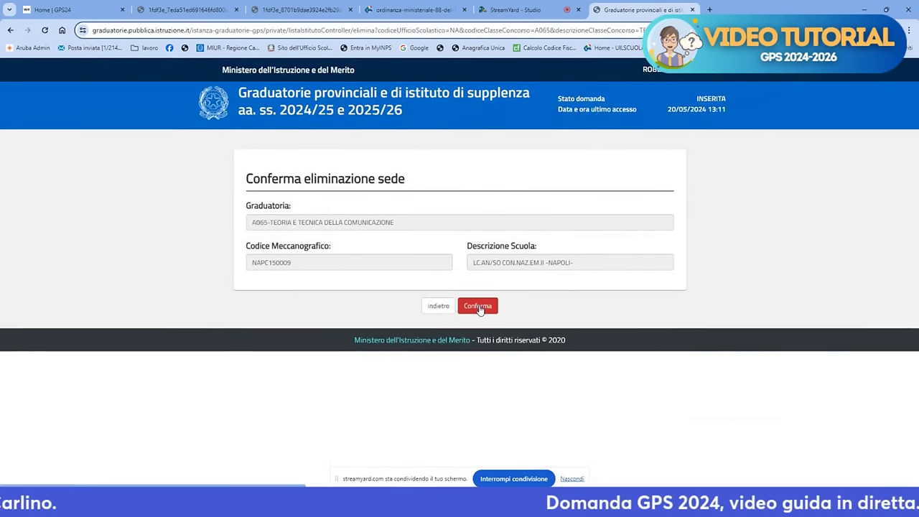
pyautogui.click(478, 306)
# Go back to the rankings list and open the ADMM support ranking's school list
pyautogui.scroll(-10, 556, 294)
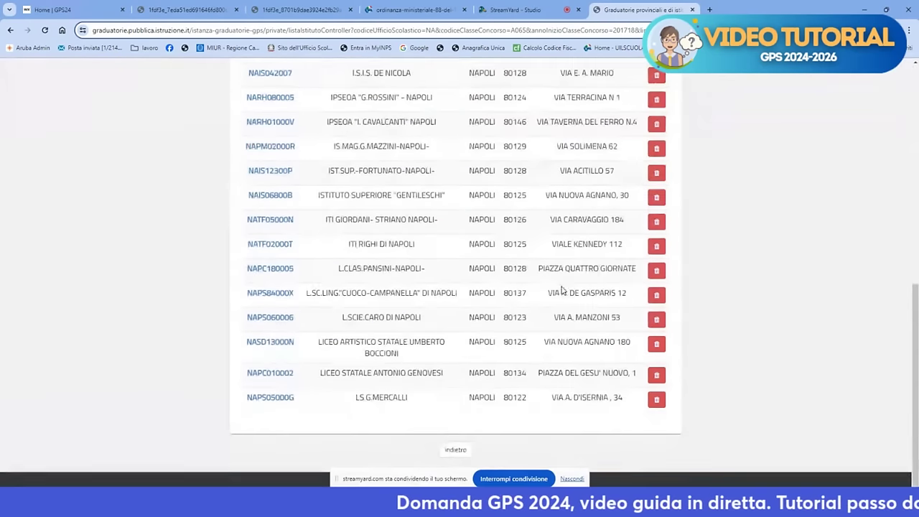
pyautogui.click(456, 451)
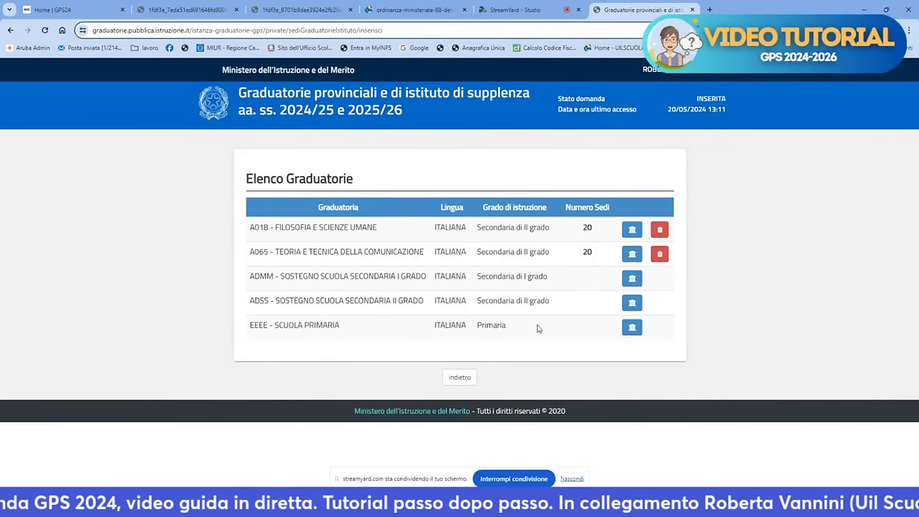
pyautogui.click(632, 279)
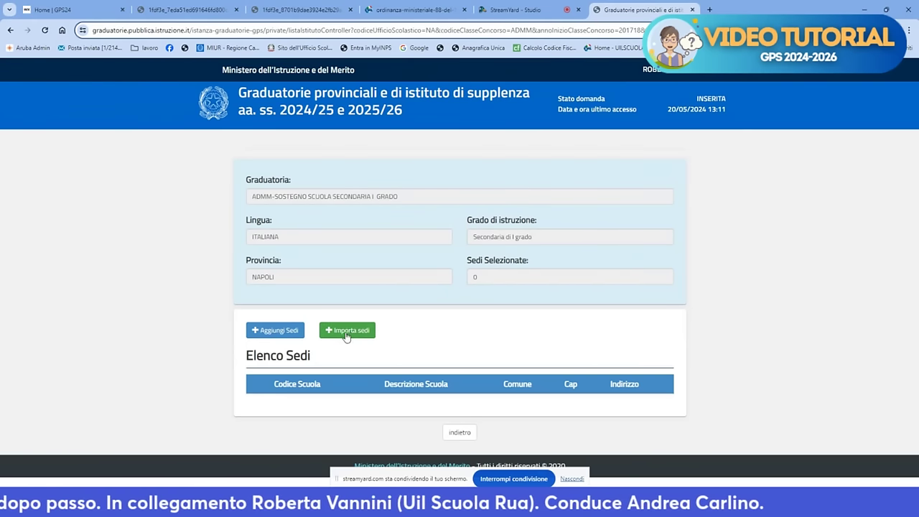
# Search for schools in the comune NAPOLI to add to the ADMM ranking
pyautogui.click(276, 330)
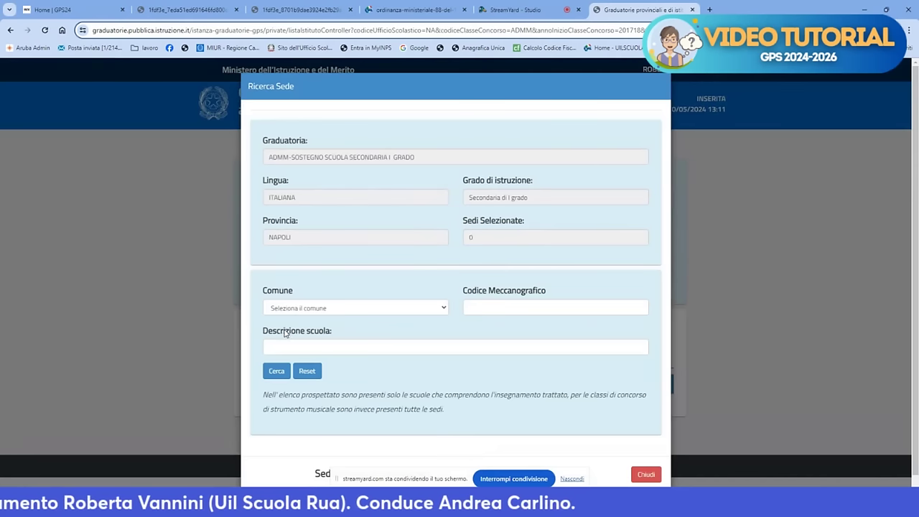
pyautogui.click(382, 309)
pyautogui.write('napoli')
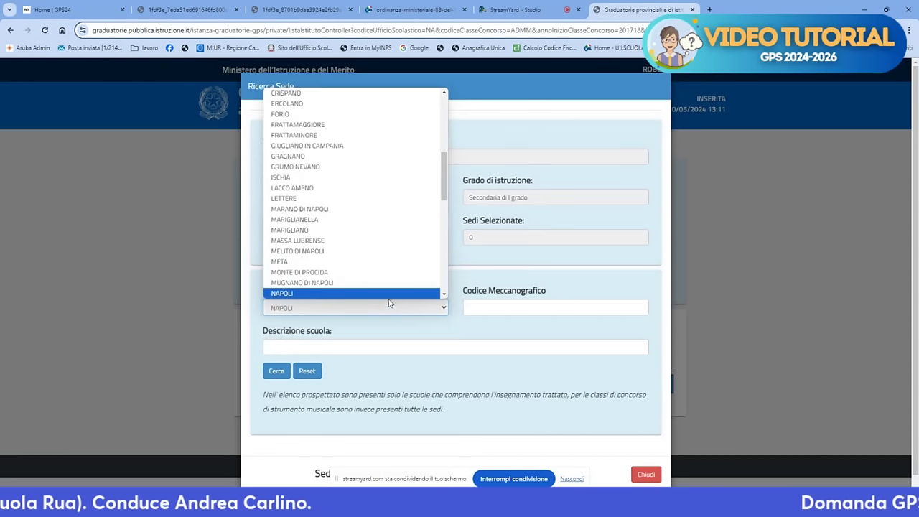
pyautogui.click(390, 292)
pyautogui.click(359, 347)
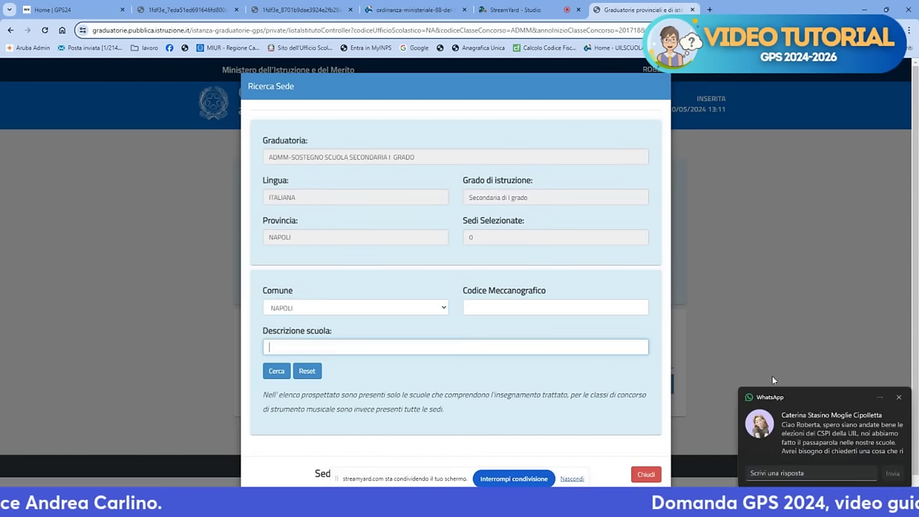
pyautogui.click(901, 399)
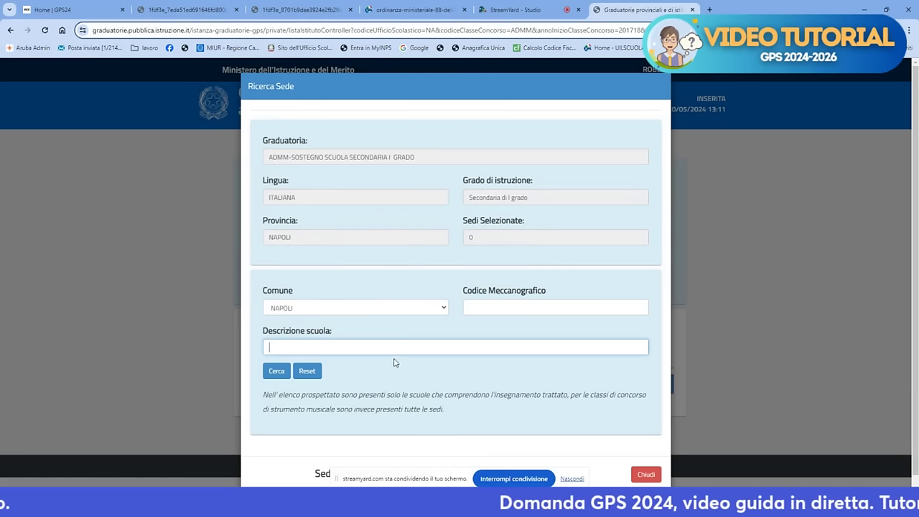
pyautogui.click(276, 372)
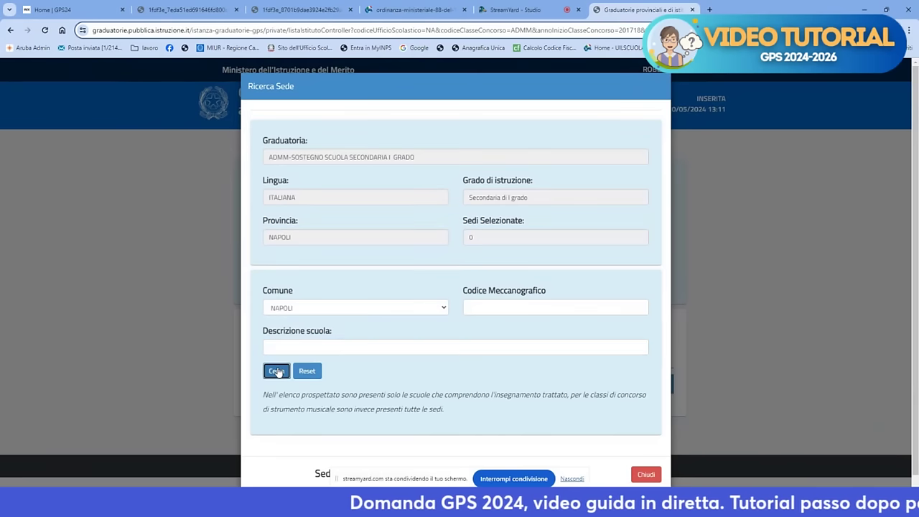
# Add NA - I.C. 06 FAVA-GIOIA (NAIC85200N) to the ADMM list and return to the rankings
pyautogui.scroll(-4, 284, 371)
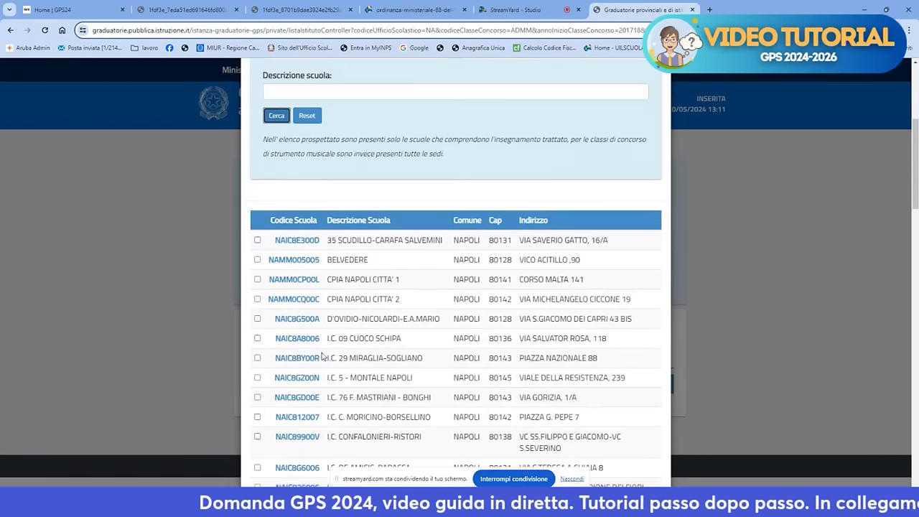
pyautogui.scroll(4, 309, 323)
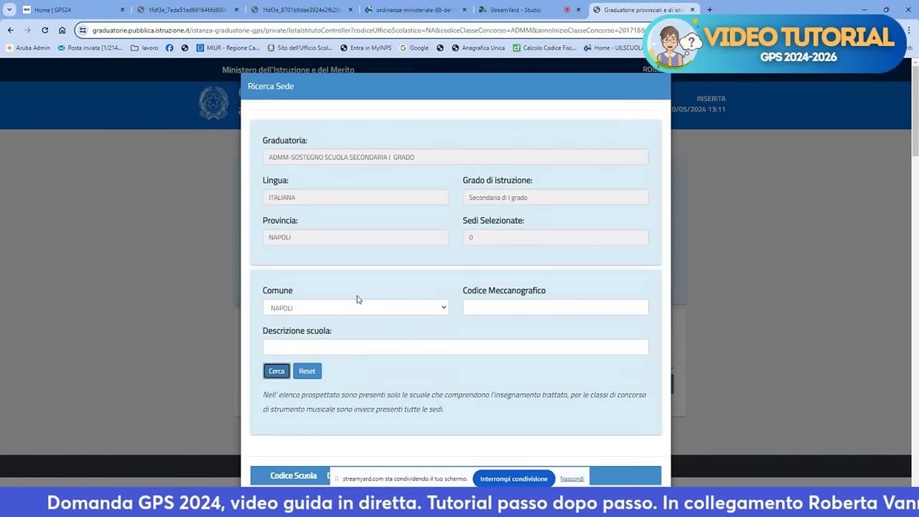
pyautogui.scroll(-2, 474, 310)
pyautogui.scroll(-2, 474, 310)
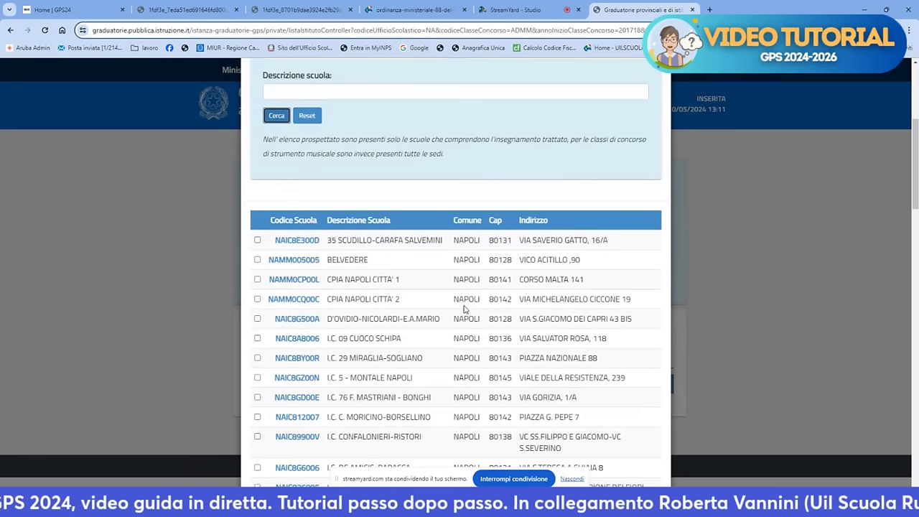
pyautogui.scroll(-4, 487, 285)
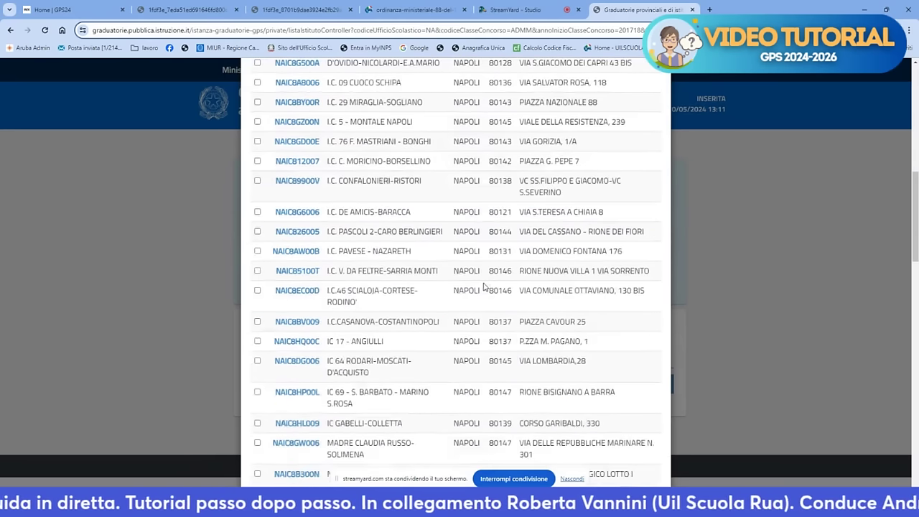
pyautogui.scroll(-4, 482, 286)
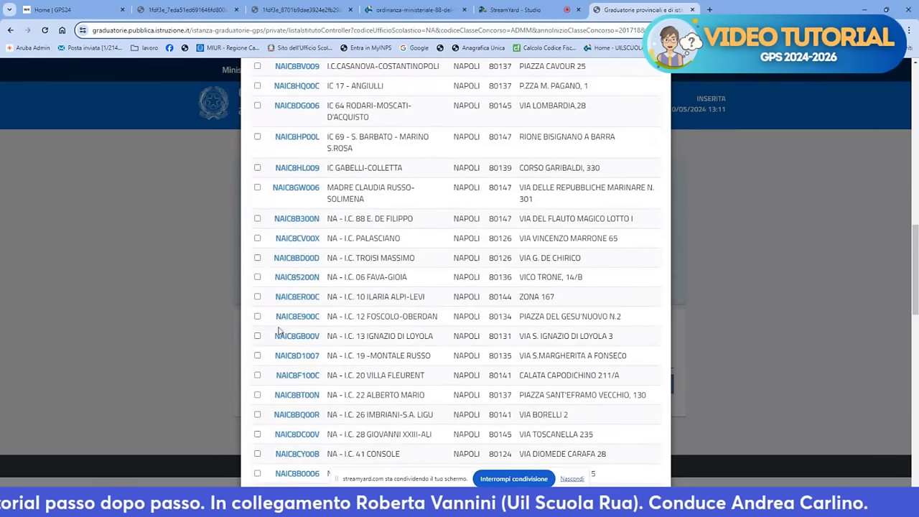
pyautogui.click(257, 277)
pyautogui.scroll(-8, 585, 350)
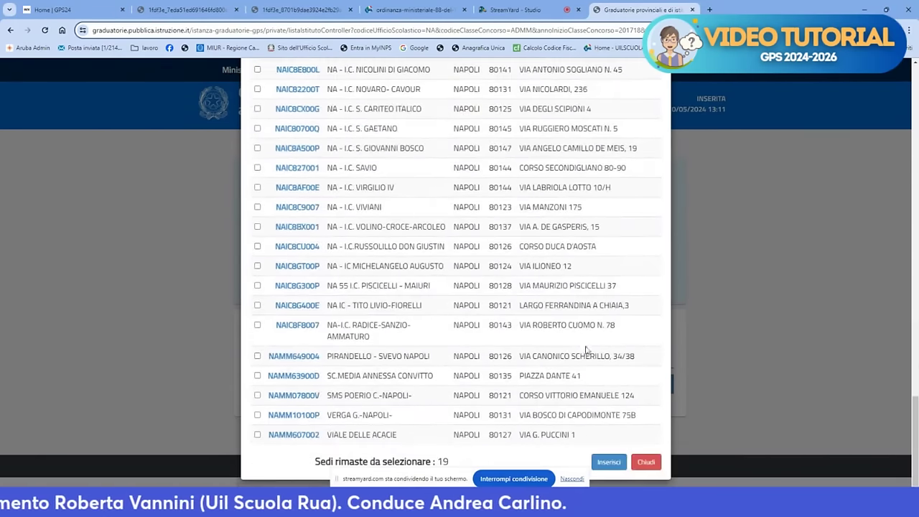
pyautogui.click(608, 461)
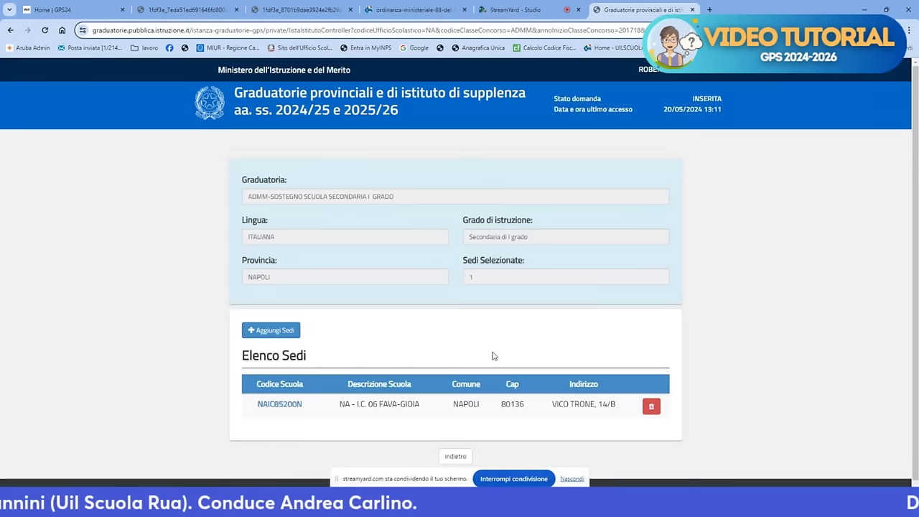
pyautogui.click(456, 451)
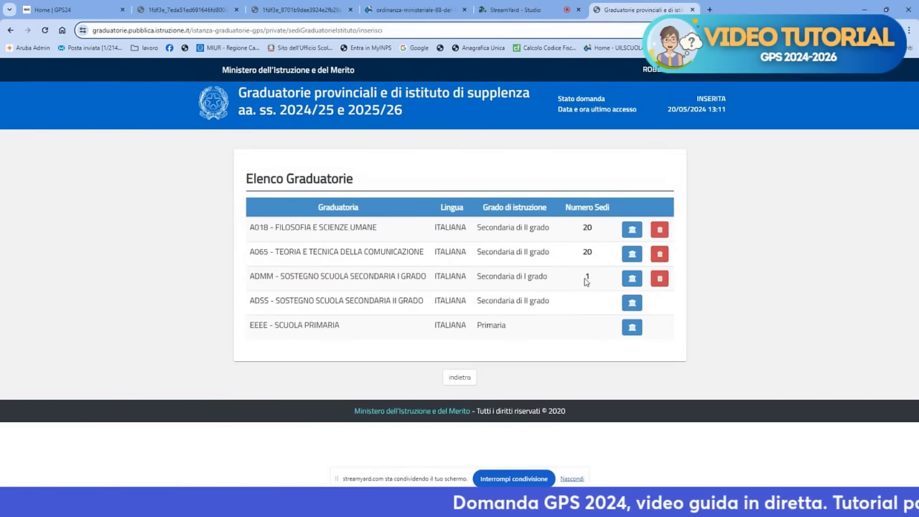
# Forward the application with inoltra, confirm it, then switch to the StreamYard studio
pyautogui.click(460, 377)
pyautogui.scroll(-3, 579, 287)
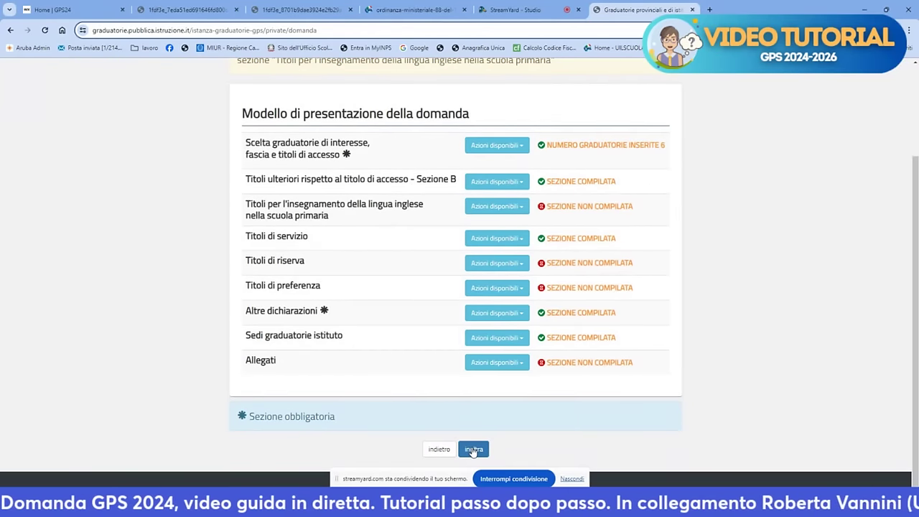
pyautogui.click(473, 451)
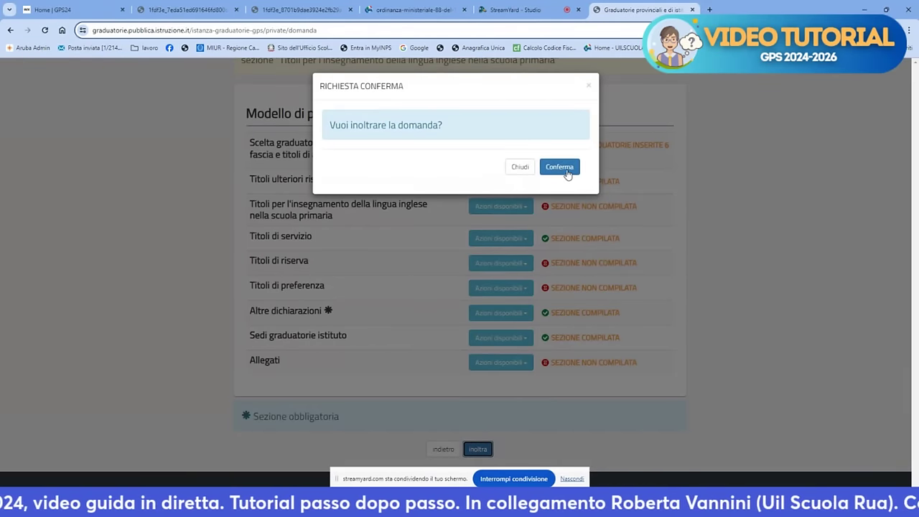
pyautogui.click(565, 170)
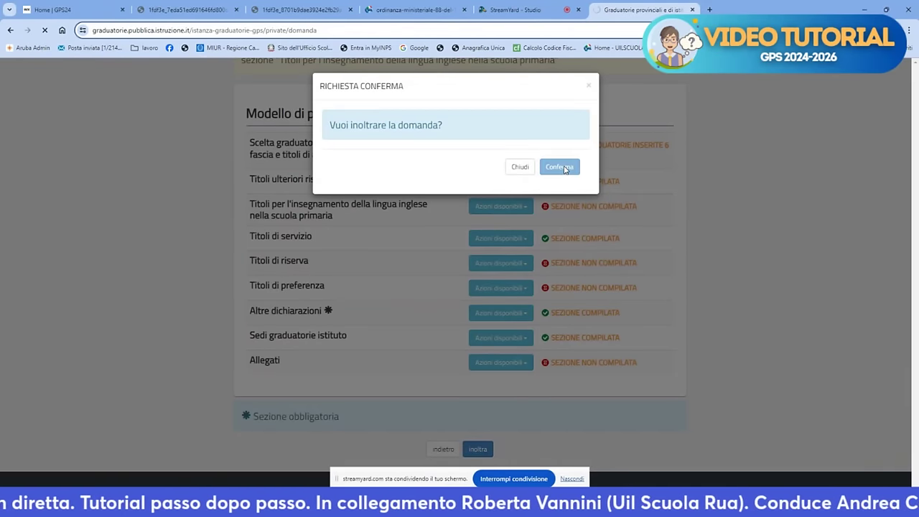
pyautogui.scroll(-2, 534, 189)
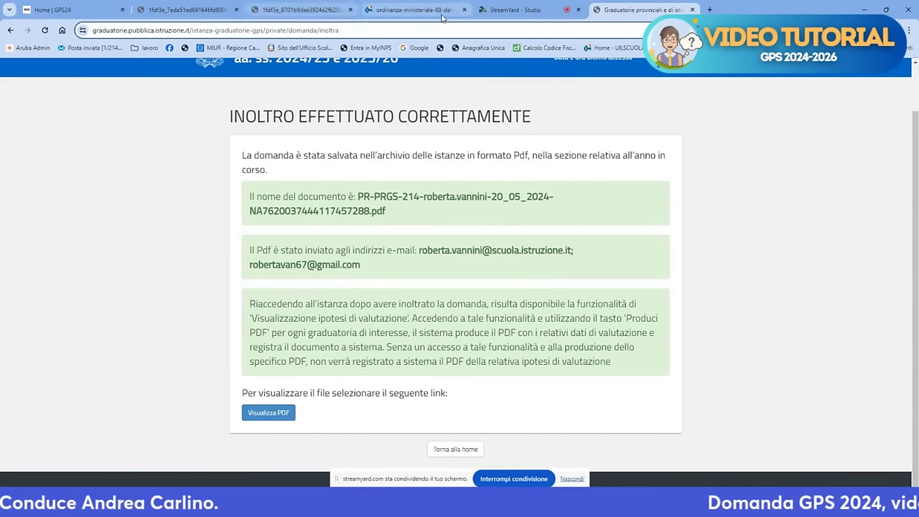
pyautogui.click(514, 11)
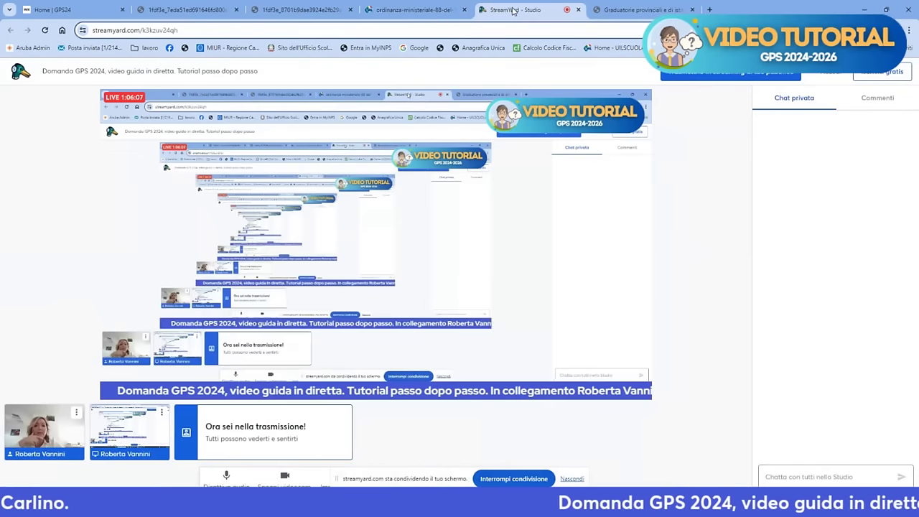